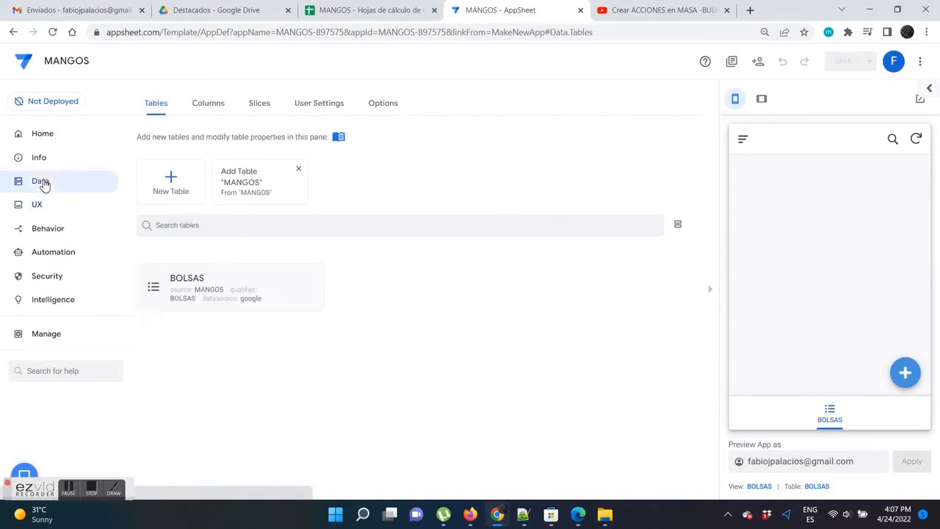
# Add the suggested MANGOS sheet to the app as a new table.
pyautogui.click(243, 177)
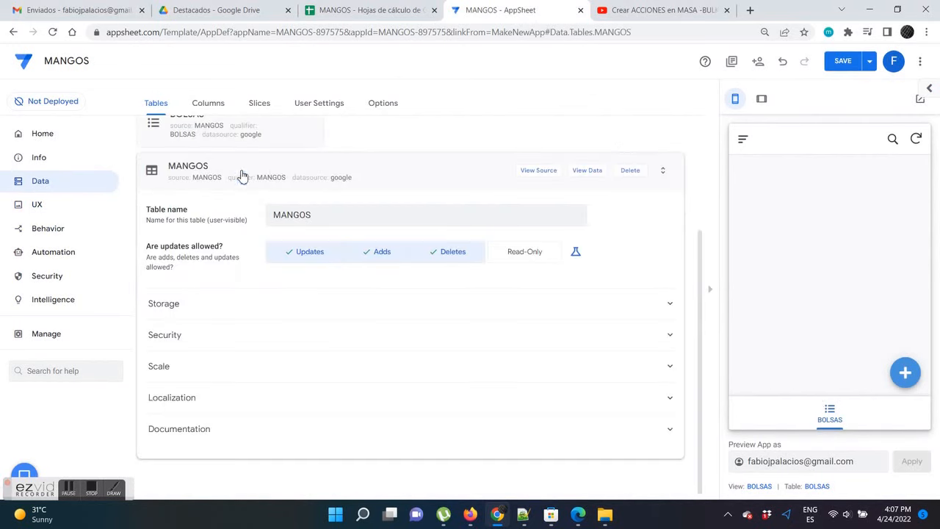
pyautogui.click(391, 179)
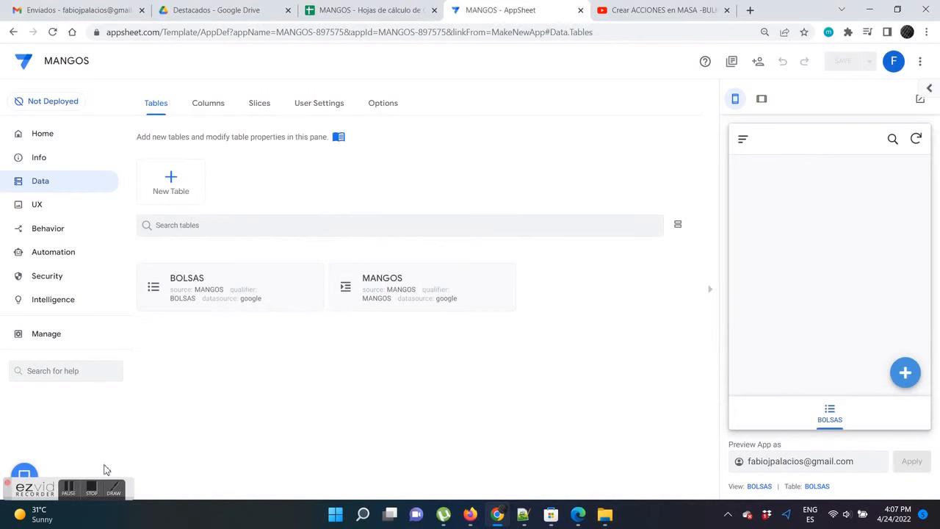
pyautogui.click(91, 488)
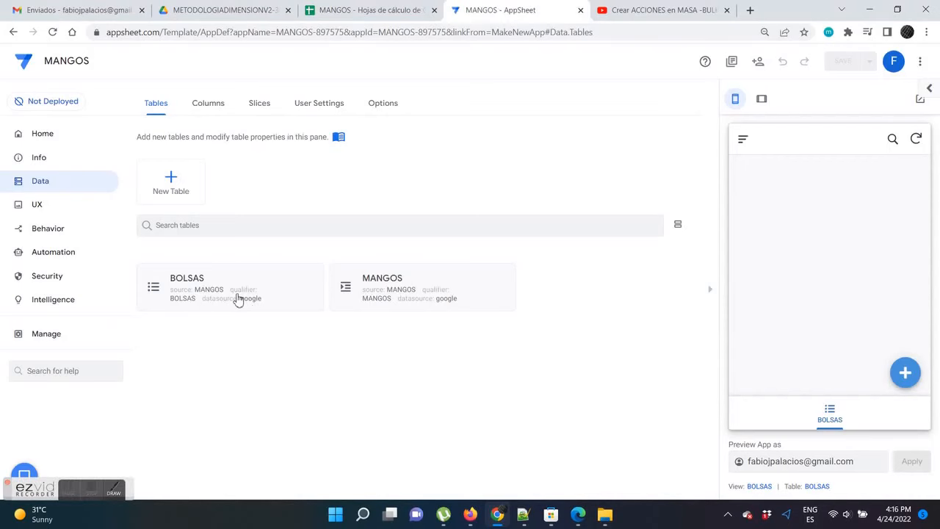
# Open the columns of the BOLSAS table and check the Auto Compute settings of ID_BOLSA.
pyautogui.click(239, 300)
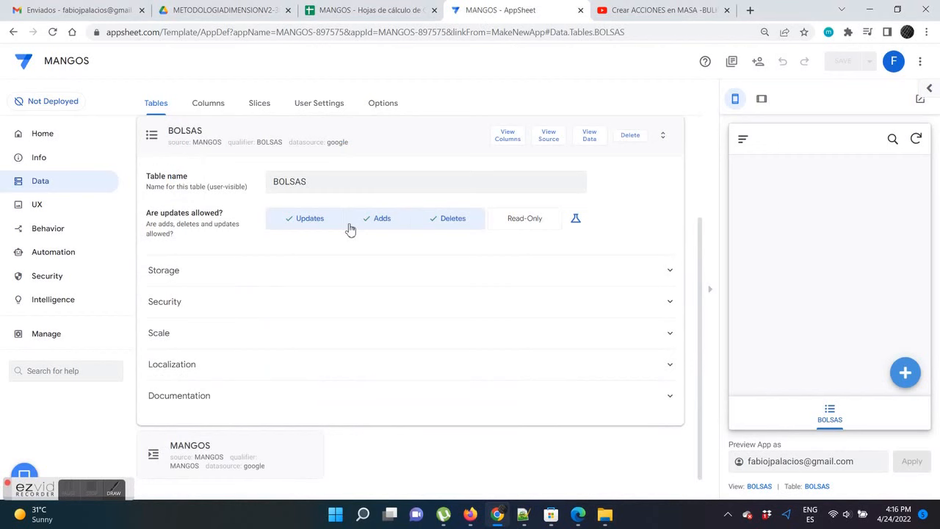
pyautogui.click(504, 140)
pyautogui.click(160, 258)
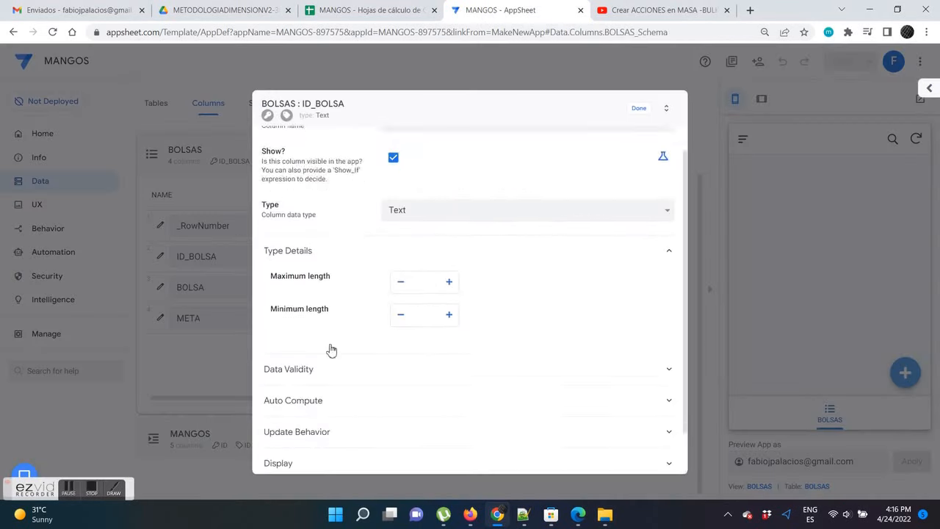
pyautogui.scroll(-1, 331, 349)
pyautogui.click(330, 351)
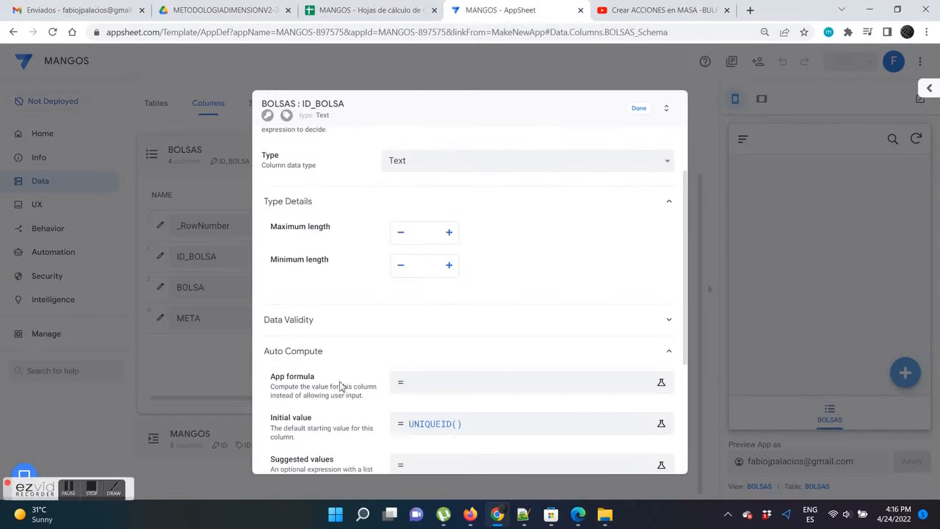
pyautogui.click(638, 110)
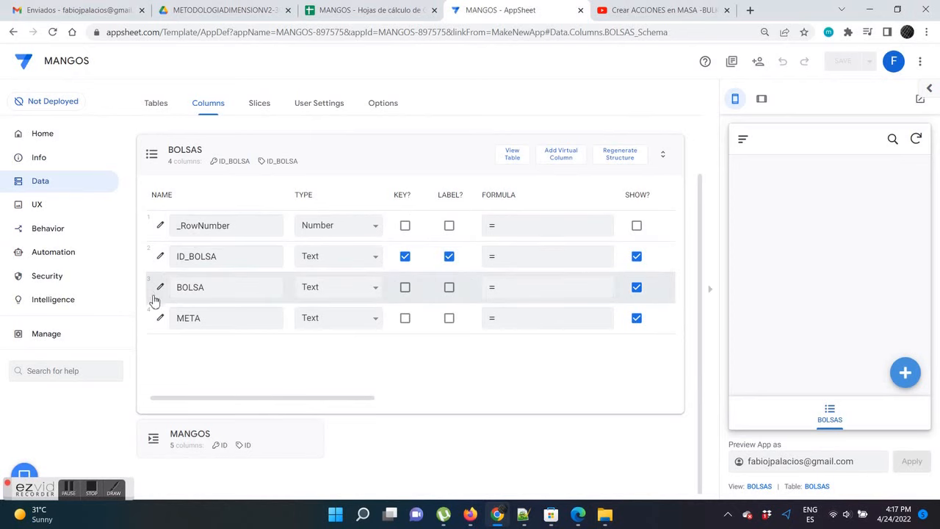
# Set the type of the META column in the BOLSAS table to Number.
pyautogui.click(202, 318)
pyautogui.click(305, 324)
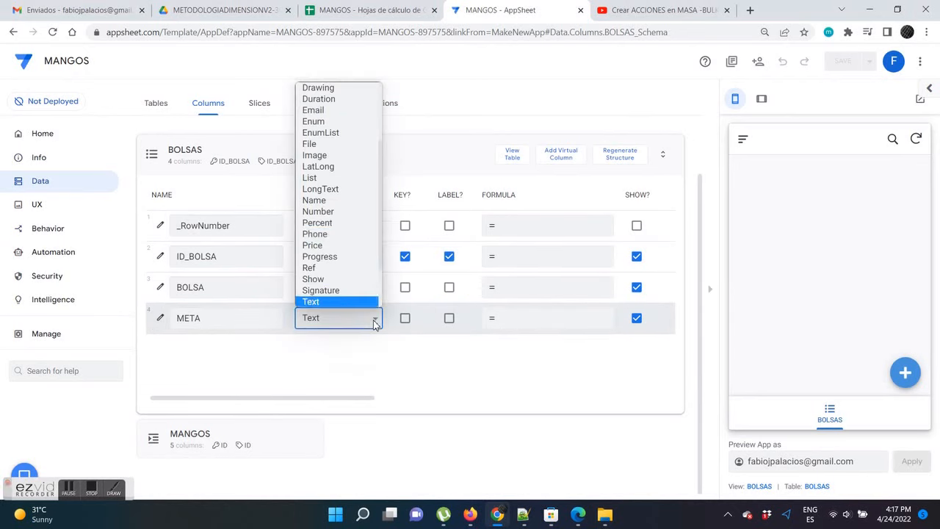
pyautogui.click(341, 211)
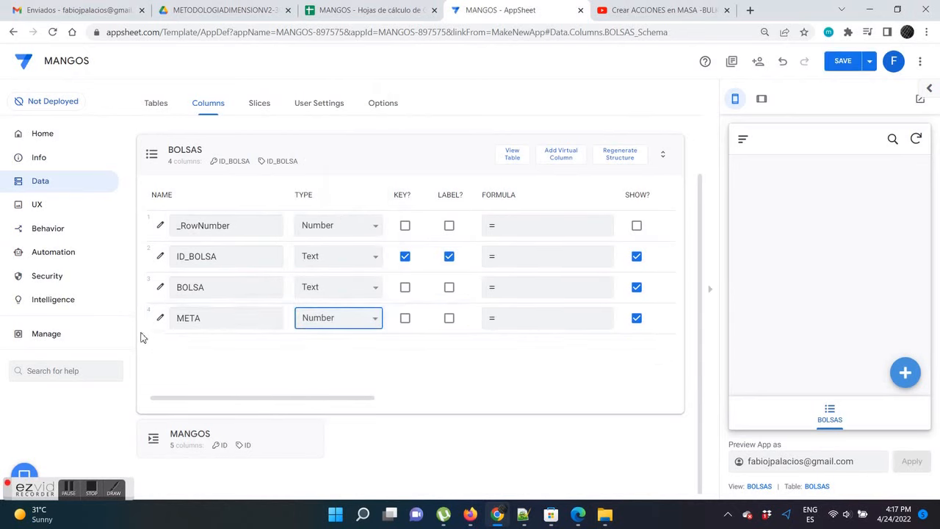
pyautogui.click(388, 157)
# Open the columns of the MANGOS table and check the Auto Compute initial value of the ID column.
pyautogui.click(392, 229)
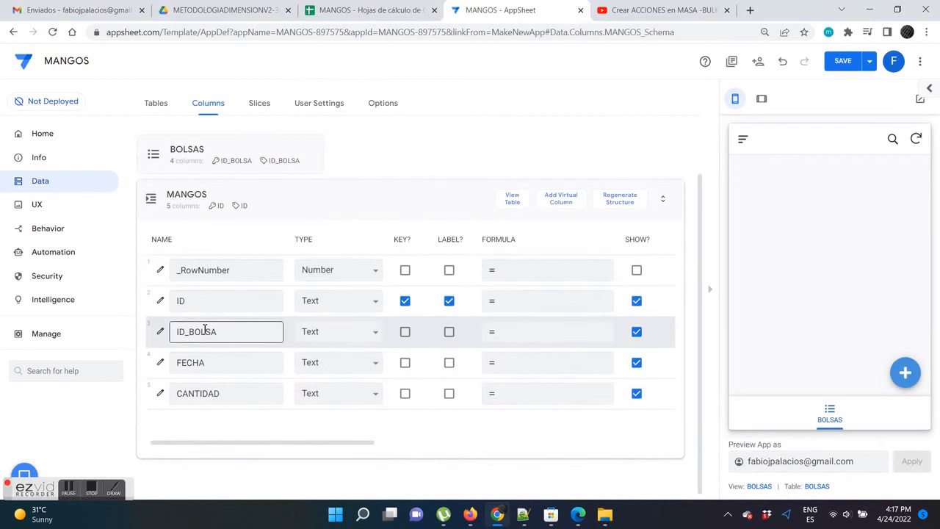
pyautogui.click(160, 301)
pyautogui.click(300, 353)
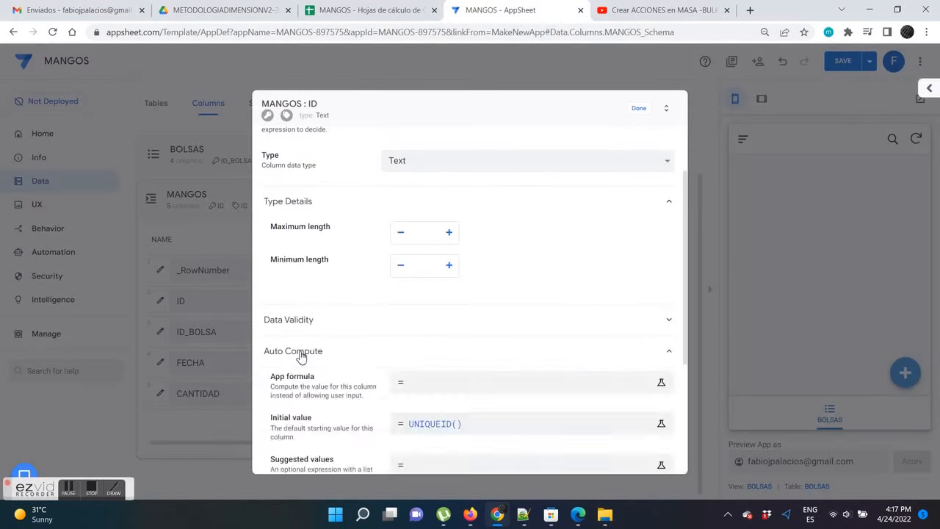
pyautogui.moveTo(333, 423); pyautogui.dragTo(279, 419)
pyautogui.click(638, 108)
# Make the ID_BOLSA column of MANGOS a Ref to the BOLSAS table with the "Is a part of?" option enabled.
pyautogui.click(374, 332)
pyautogui.click(309, 281)
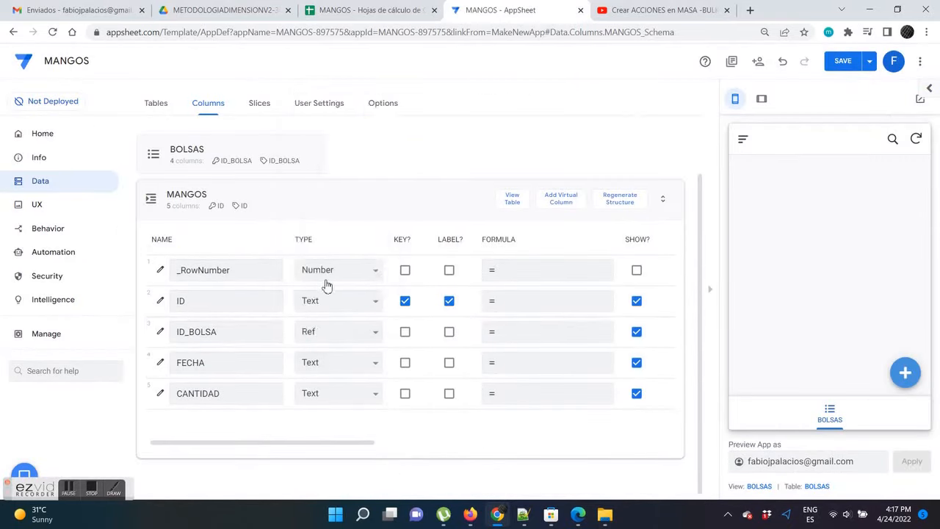
pyautogui.click(432, 322)
pyautogui.click(439, 350)
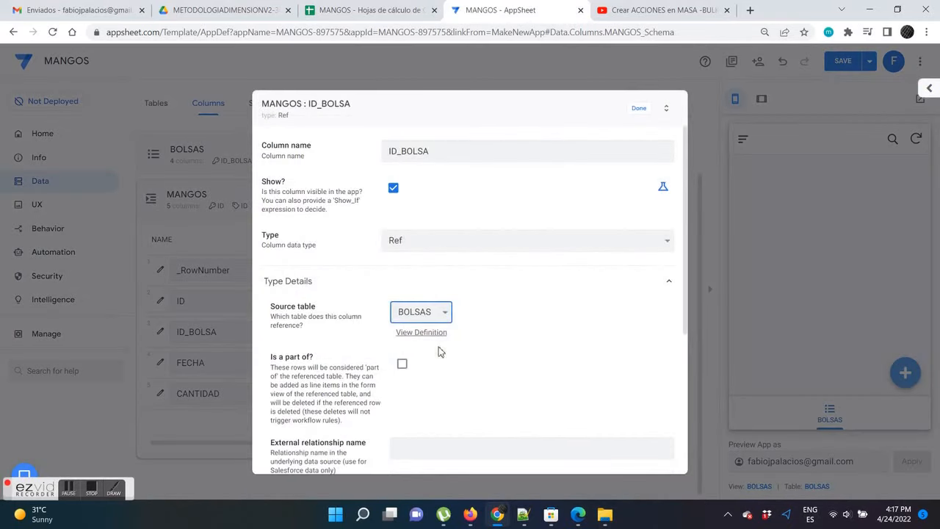
pyautogui.click(402, 363)
pyautogui.moveTo(316, 359); pyautogui.dragTo(277, 359)
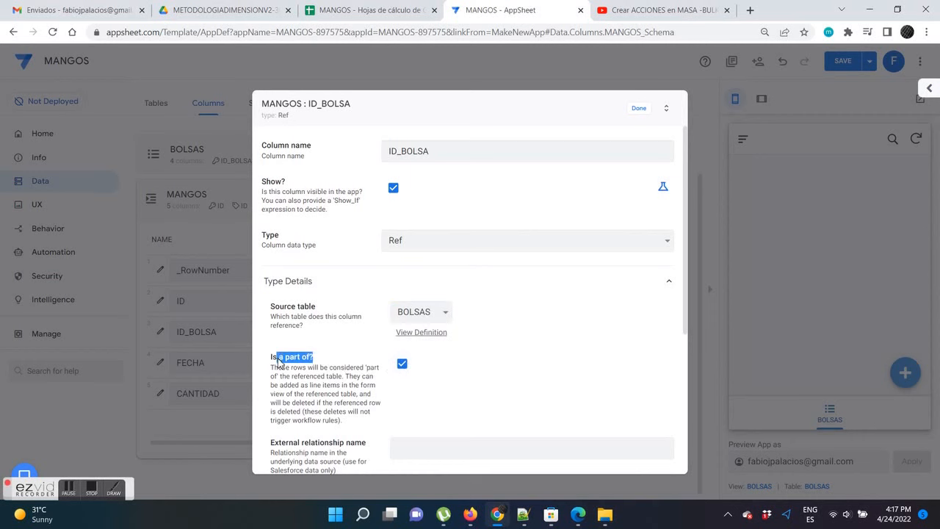
pyautogui.click(635, 110)
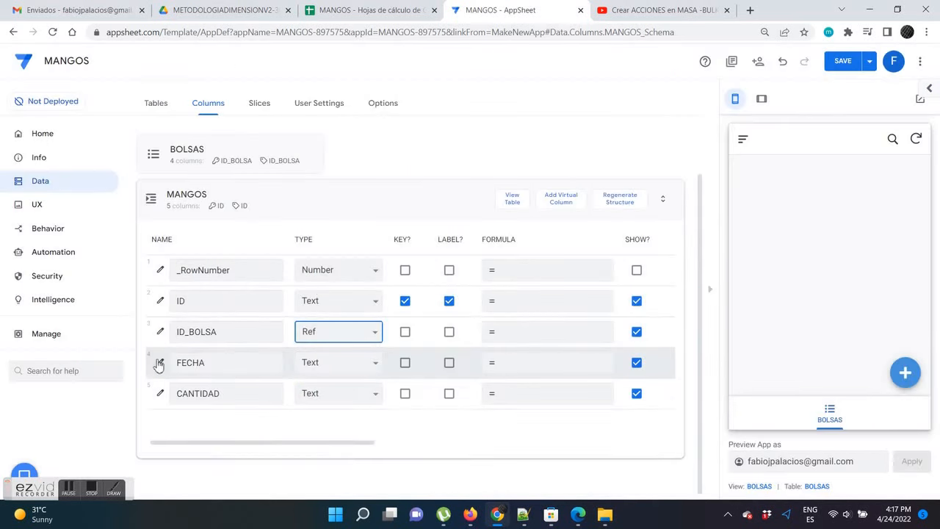
# Set the type of the FECHA column in the MANGOS table to Date.
pyautogui.click(375, 362)
pyautogui.scroll(4, 337, 192)
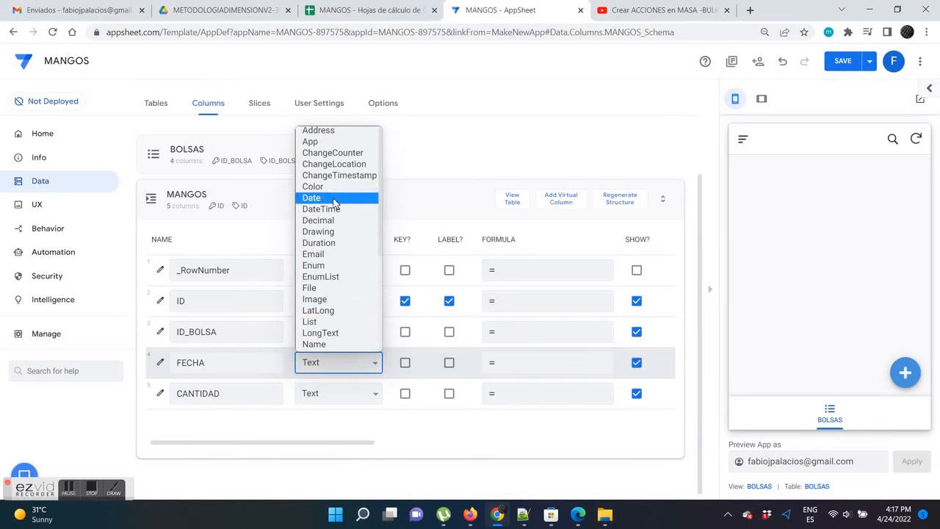
pyautogui.click(335, 198)
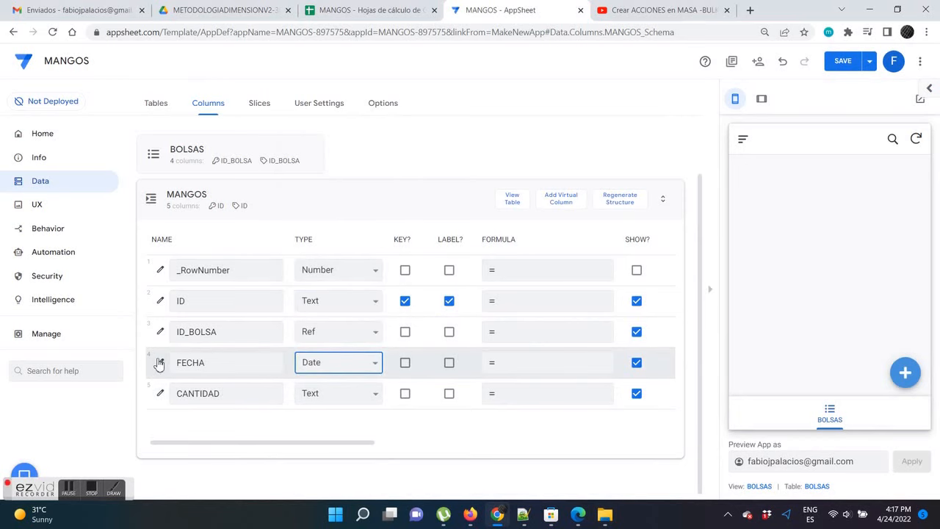
# Change the FECHA column's type to DateTime and set its initial value formula to now().
pyautogui.click(375, 362)
pyautogui.click(338, 213)
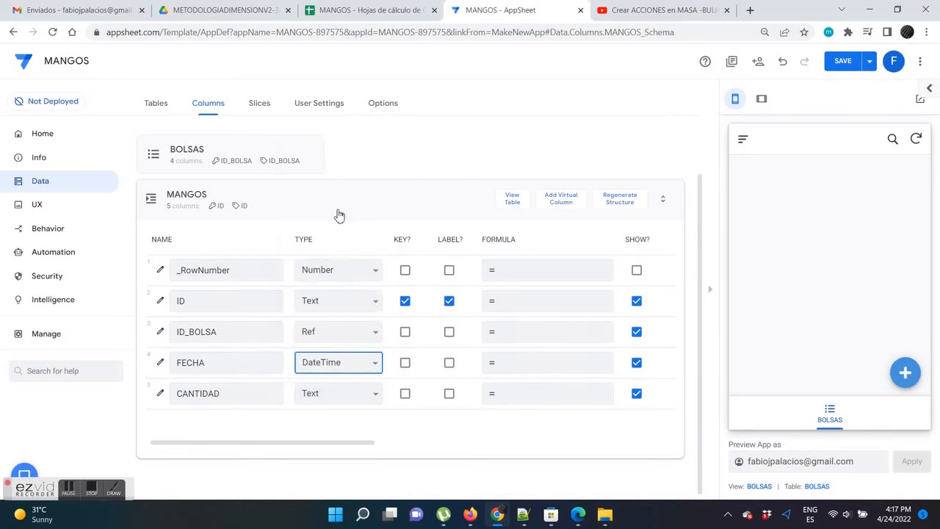
pyautogui.click(160, 362)
pyautogui.scroll(-3, 315, 360)
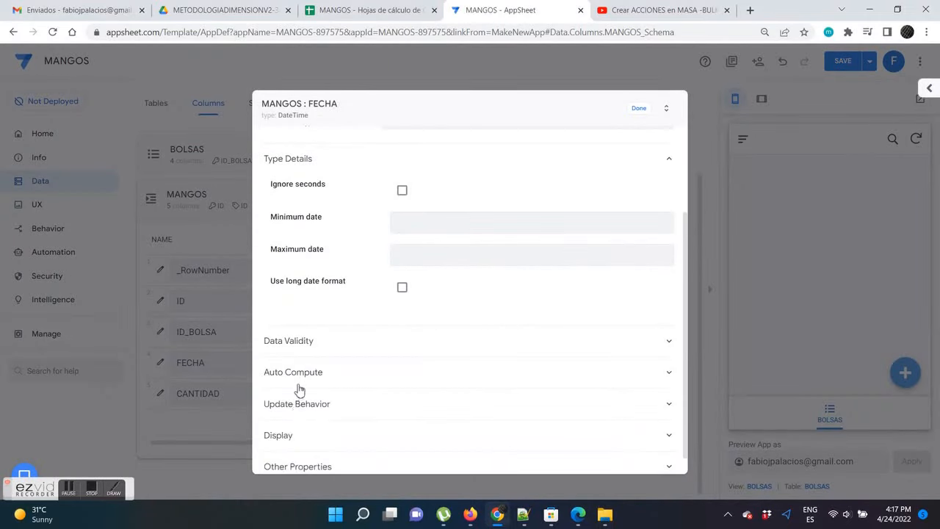
pyautogui.click(297, 373)
pyautogui.moveTo(274, 440); pyautogui.dragTo(355, 444)
pyautogui.click(441, 451)
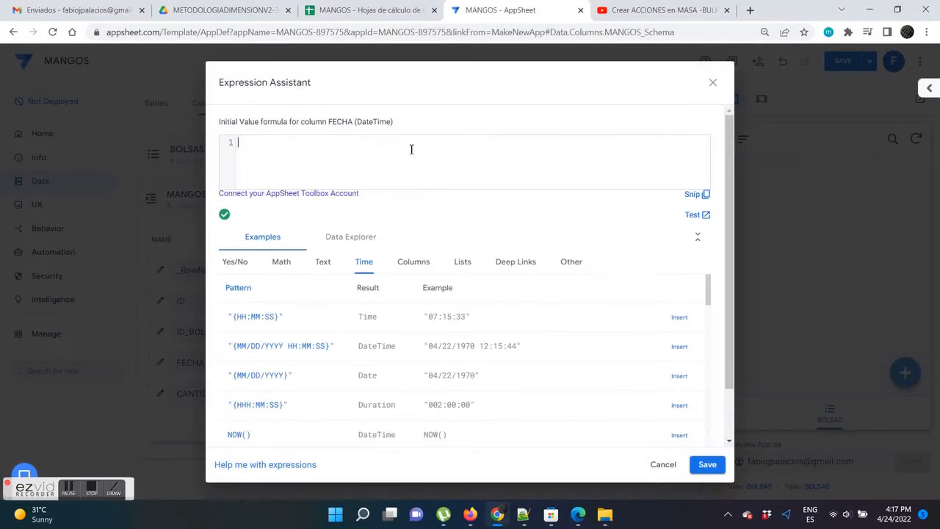
pyautogui.write('now()')
pyautogui.click(706, 464)
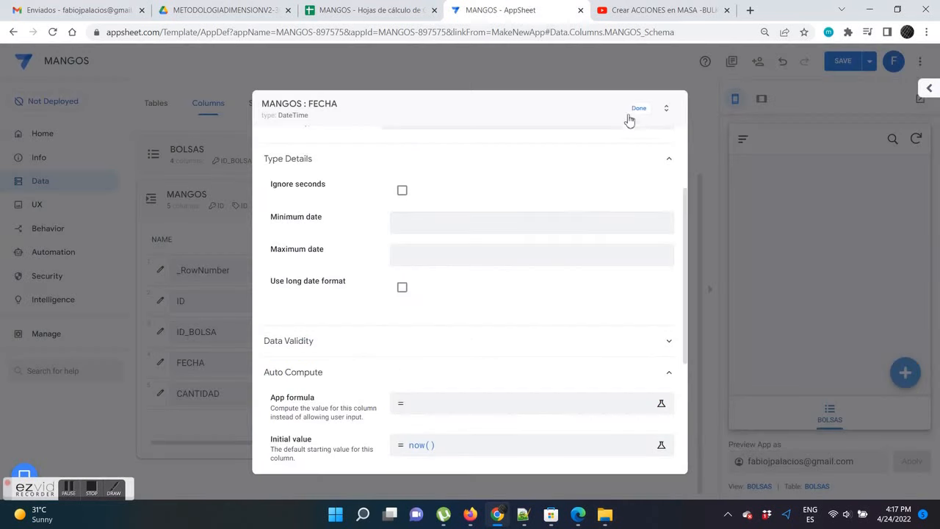
pyautogui.click(637, 111)
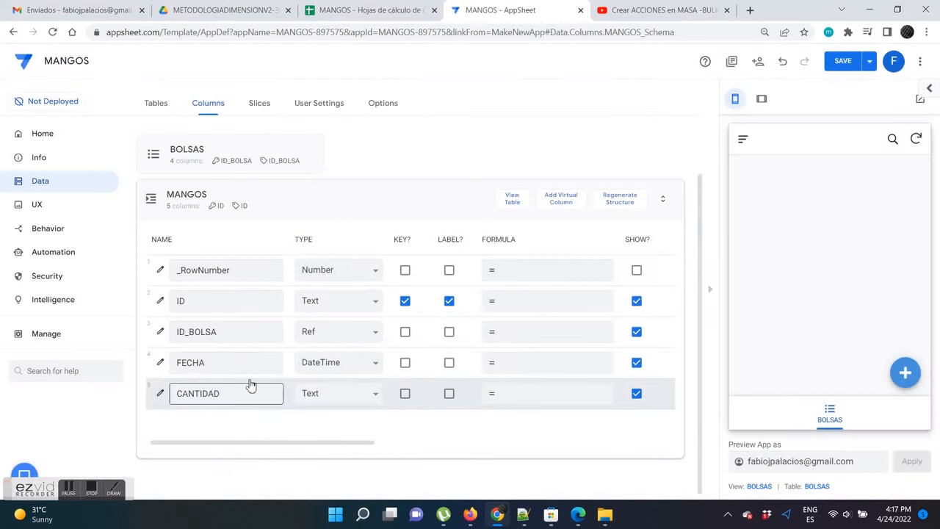
# Set the type of the CANTIDAD column to Number and save the app.
pyautogui.click(373, 393)
pyautogui.click(342, 265)
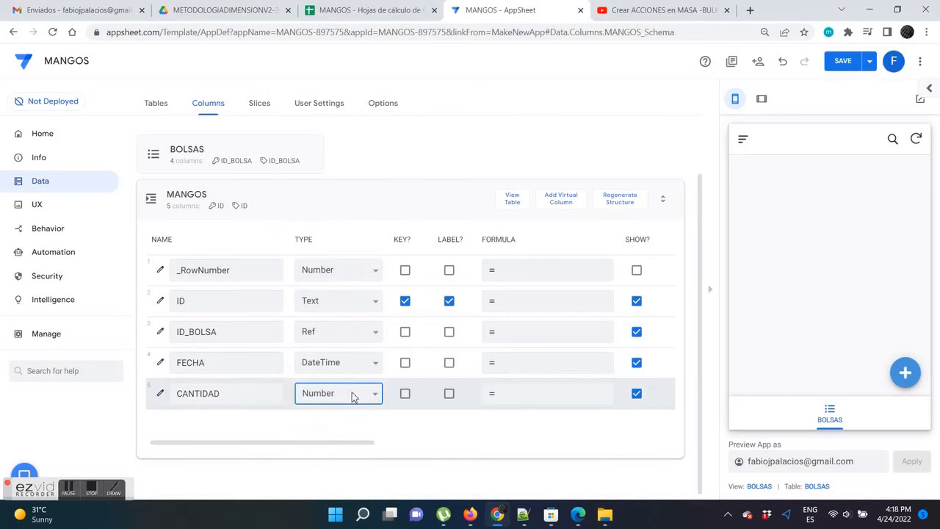
pyautogui.click(346, 208)
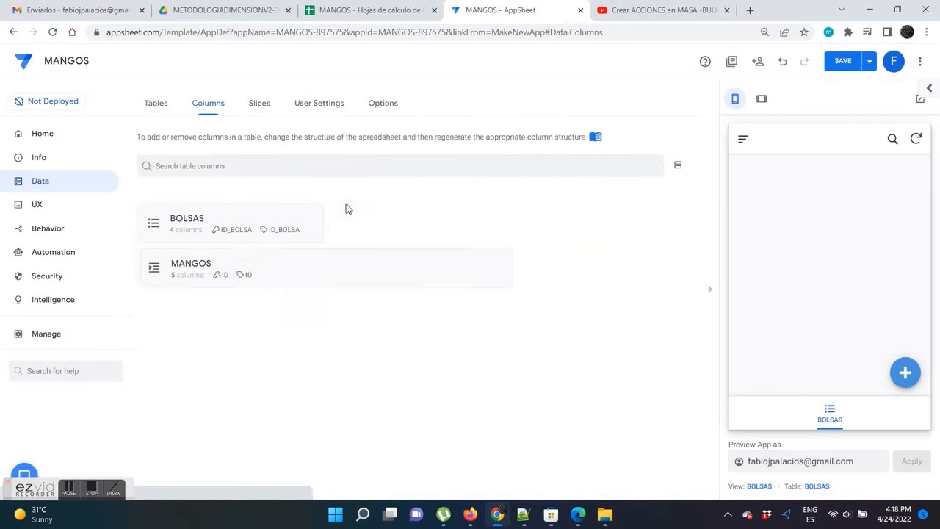
pyautogui.click(841, 61)
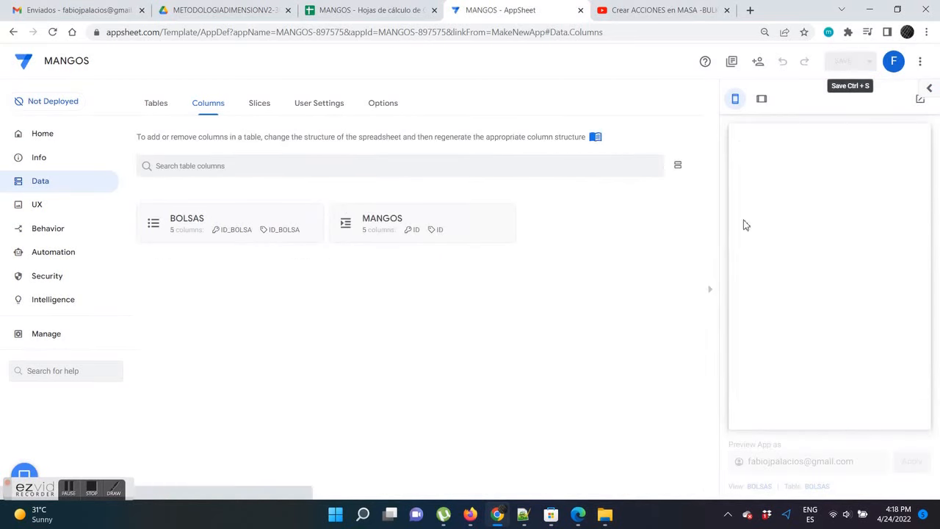
# Examine the app's spec graph for the relationship between Bolsa and Mango, reloading the page and rearranging the nodes.
pyautogui.click(44, 157)
pyautogui.click(328, 102)
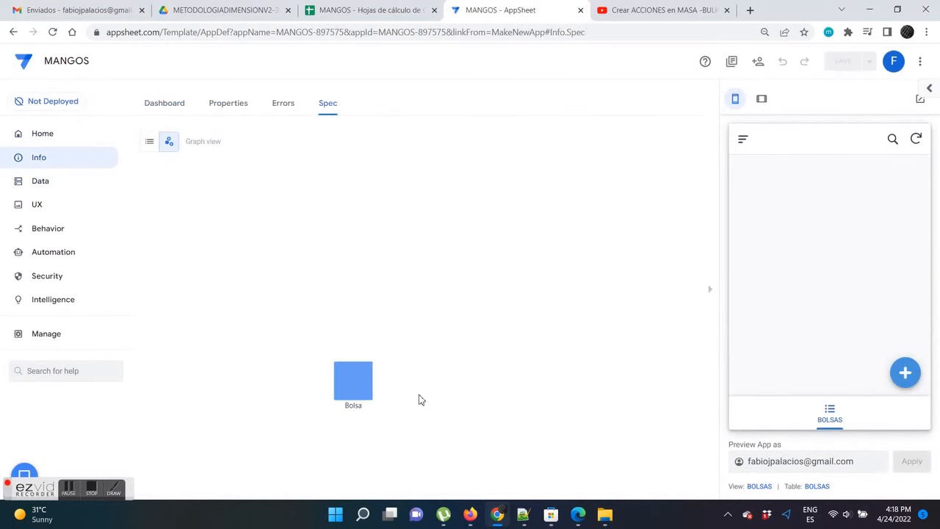
pyautogui.click(614, 32)
pyautogui.press('Return')
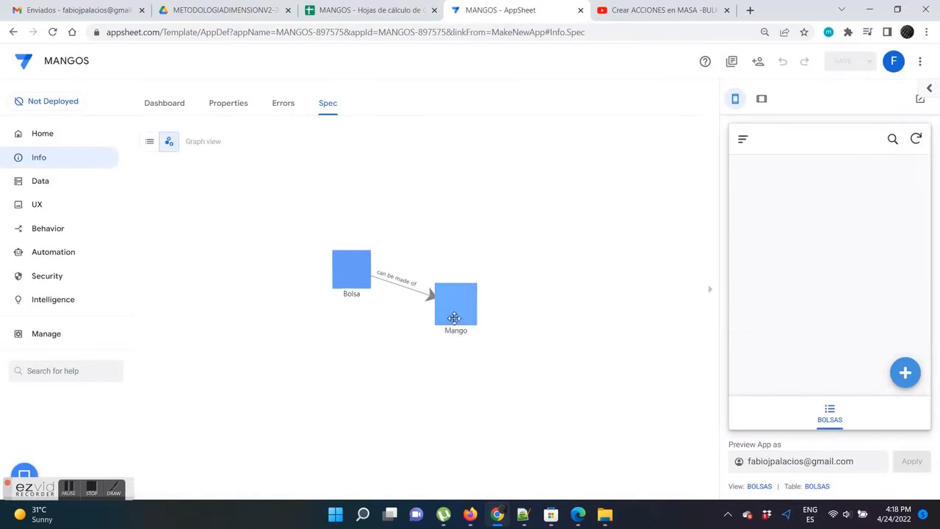
pyautogui.hotkey('ctrl', '+')
pyautogui.hotkey('ctrl', '+')
pyautogui.moveTo(549, 361); pyautogui.dragTo(550, 291)
pyautogui.moveTo(379, 310); pyautogui.dragTo(231, 317)
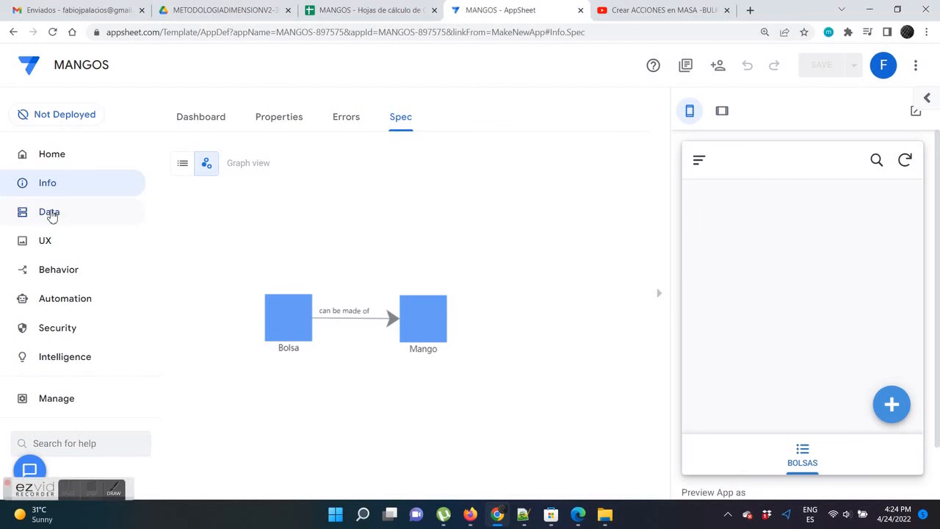
# Add a virtual column named ACUMULADO to the BOLSAS table.
pyautogui.click(47, 212)
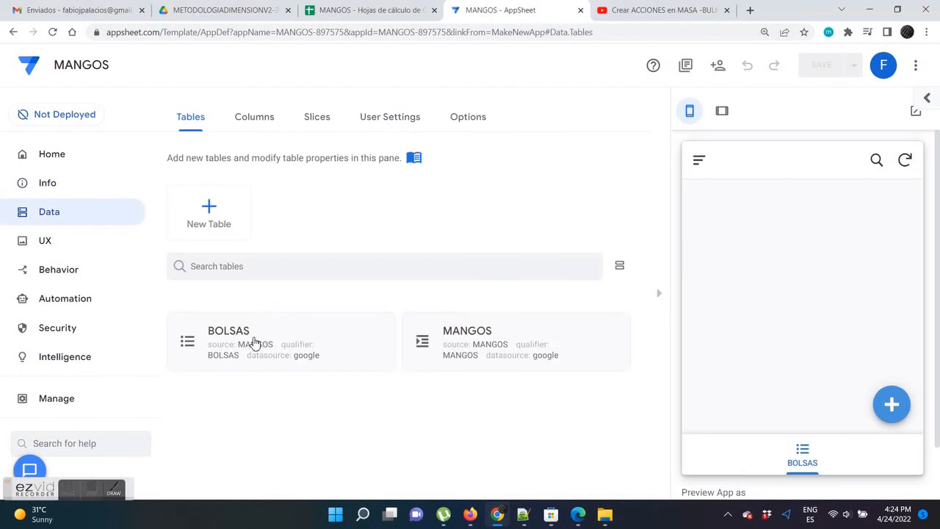
pyautogui.click(254, 344)
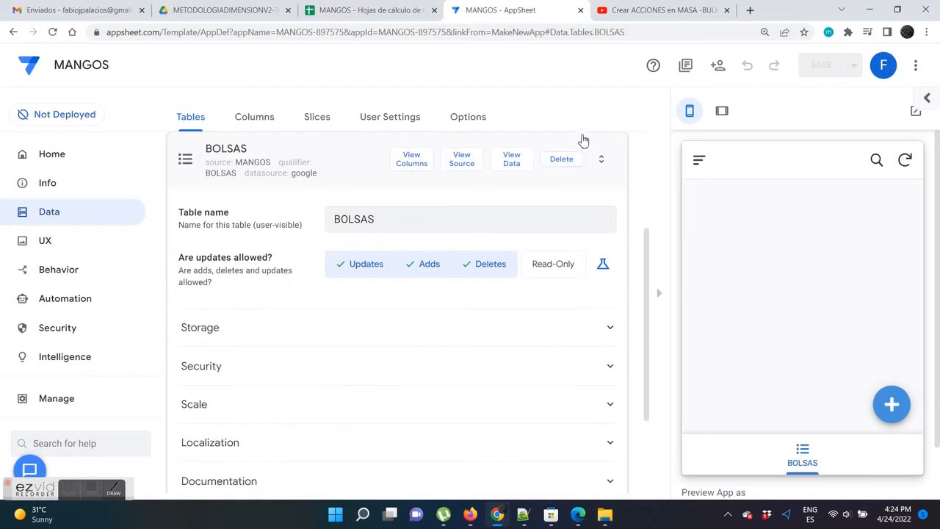
pyautogui.hotkey('ctrl', '-')
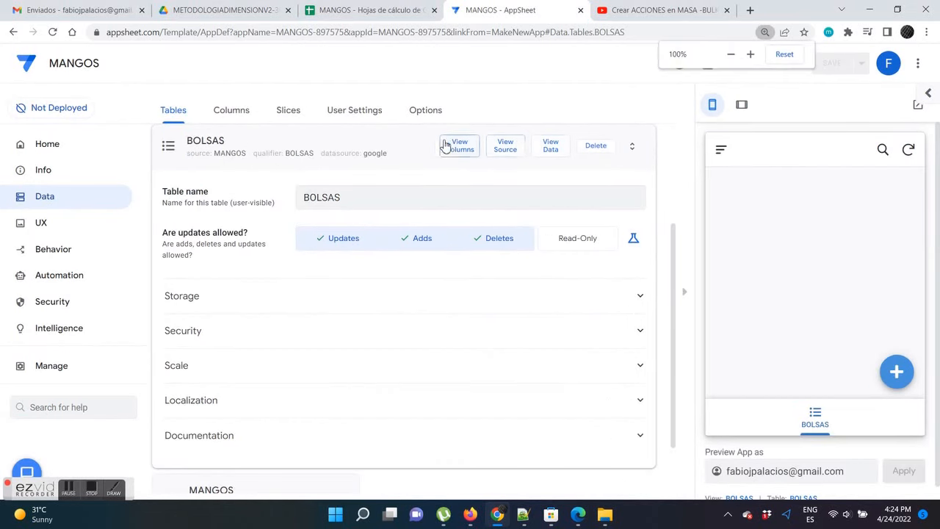
pyautogui.click(444, 144)
pyautogui.click(541, 151)
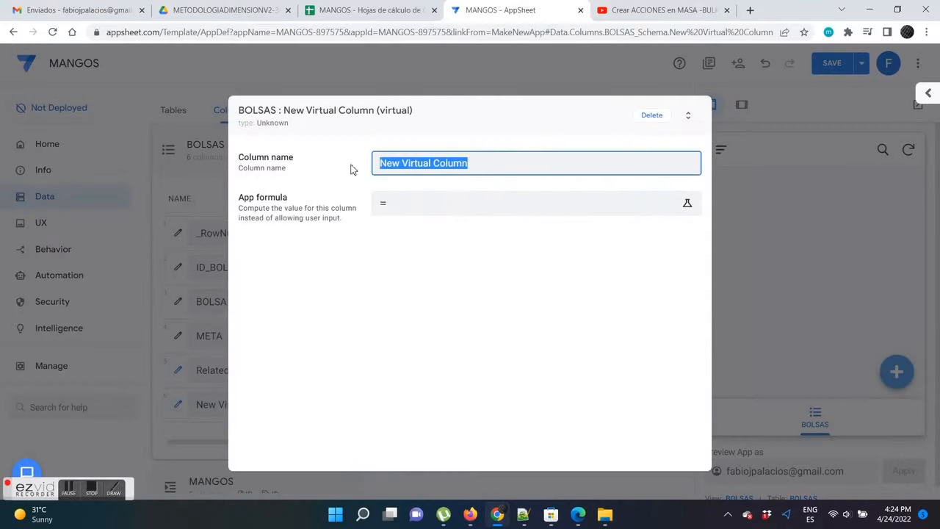
pyautogui.write('ac')
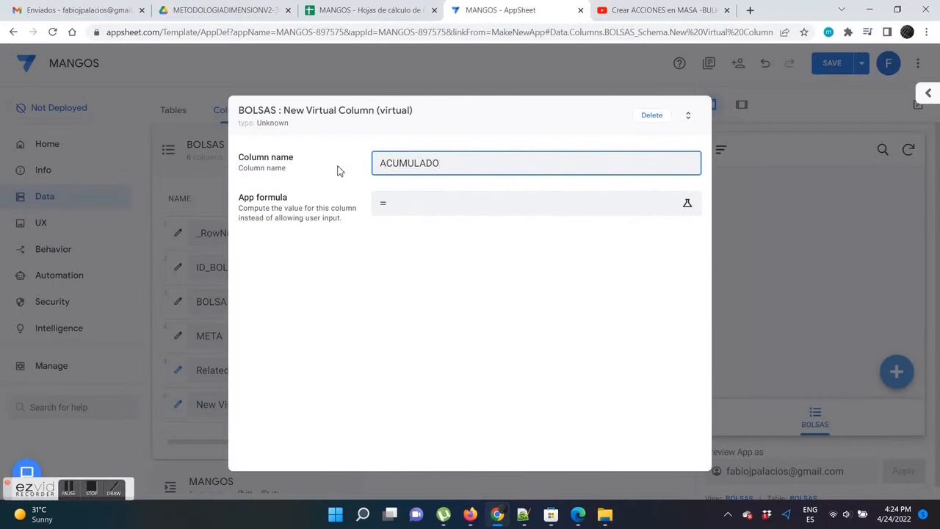
# Begin the ACUMULADO column's app formula with a SELECT expression over MANGOS[CANTIDAD].
pyautogui.click(415, 204)
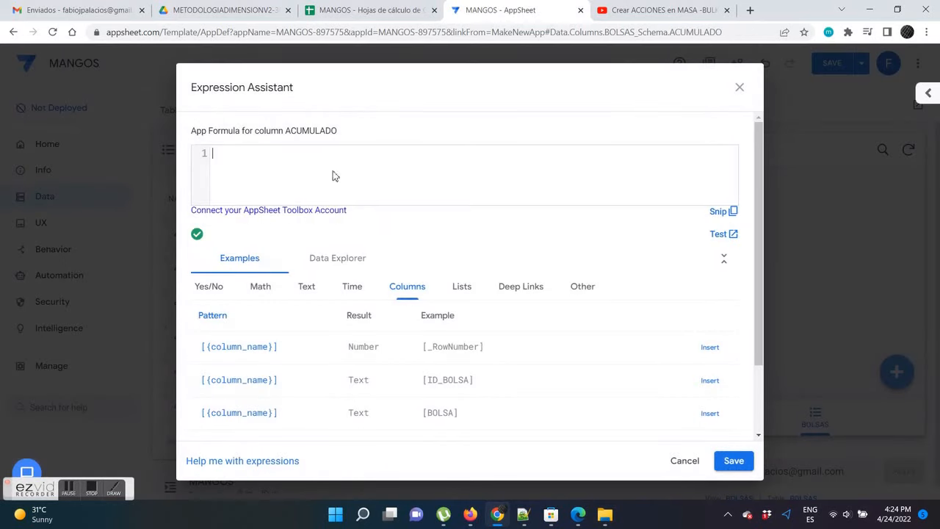
pyautogui.write('SELECT(')
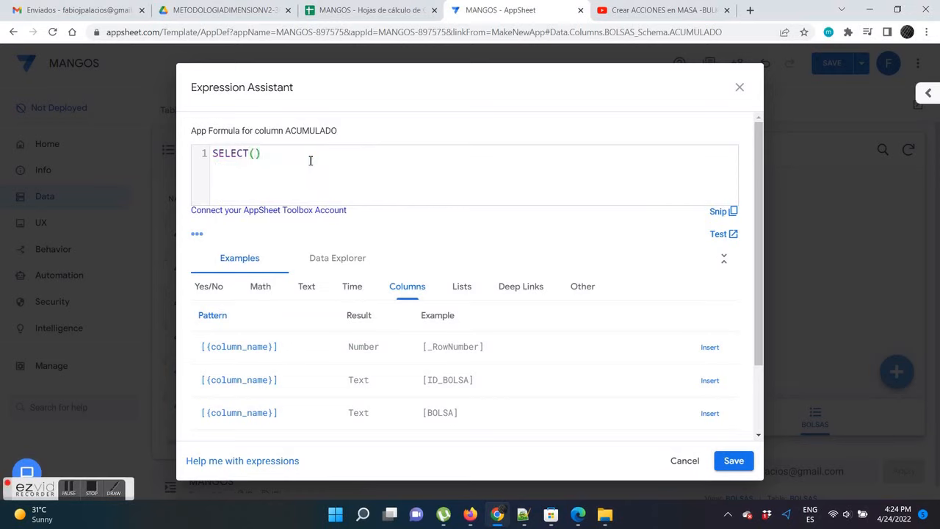
pyautogui.write('MANGOS')
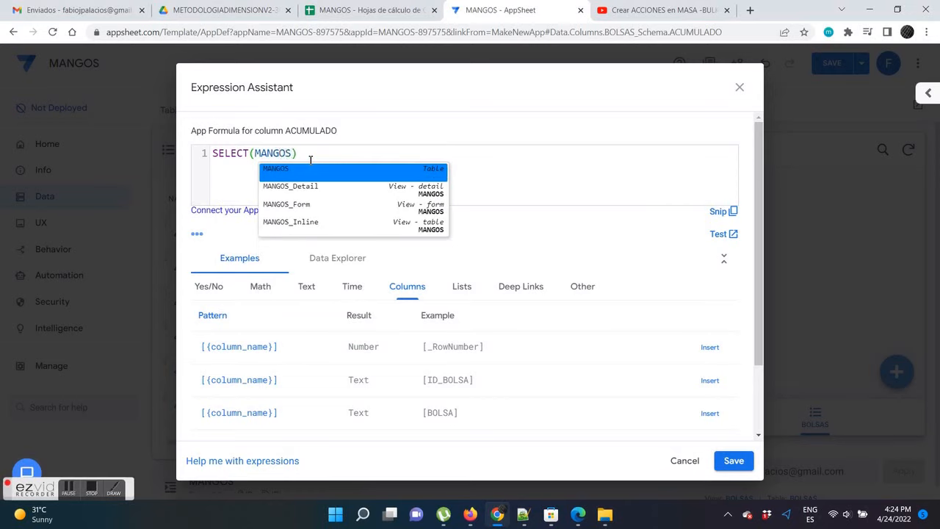
pyautogui.write('[CANTIDAD')
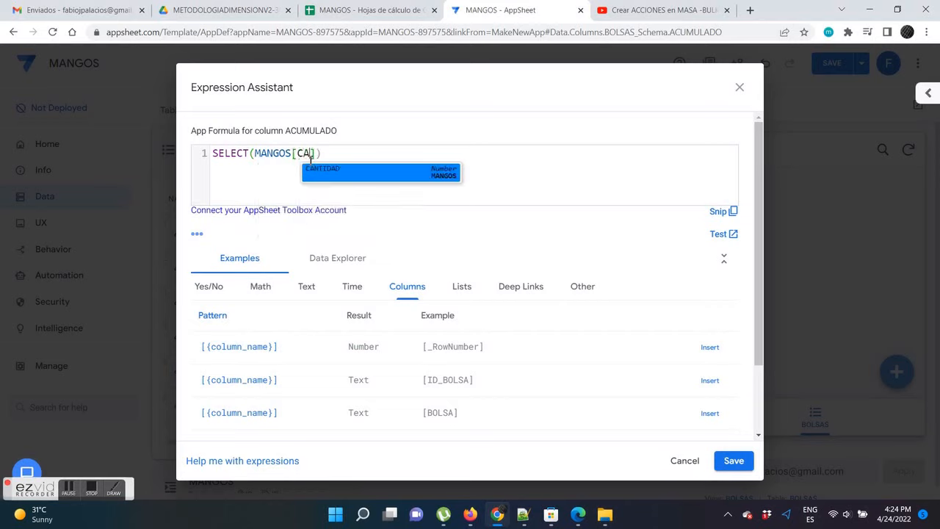
pyautogui.write('0')
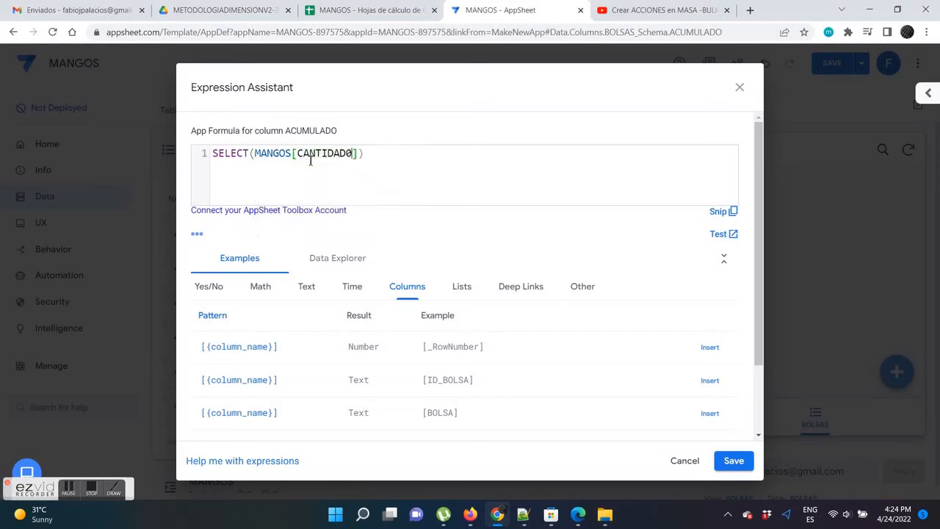
pyautogui.press('BackSpace')
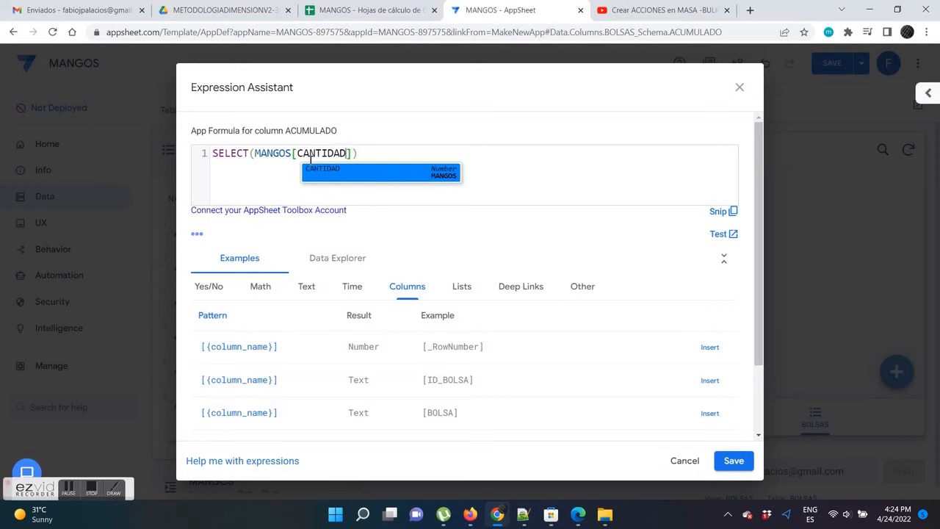
pyautogui.click(310, 159)
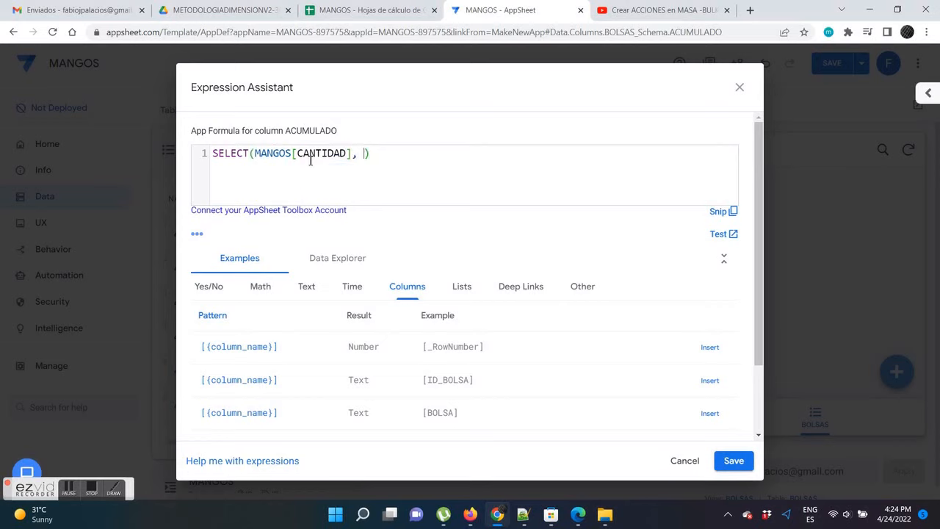
# Complete the SELECT expression with the condition [ID_BOLSA]=[_THISROW].[ID_BOLSA] and its closing parenthesis.
pyautogui.write(', ID')
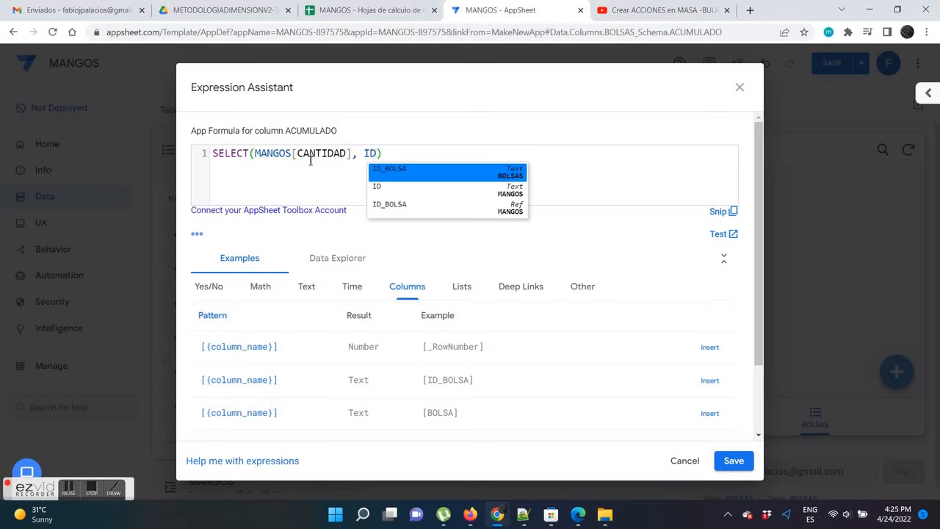
pyautogui.press('Return')
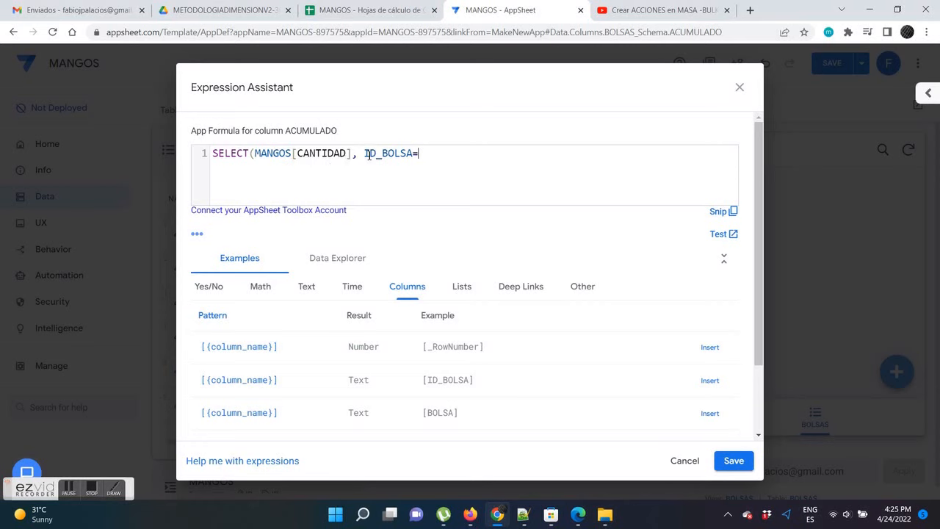
pyautogui.write('[')
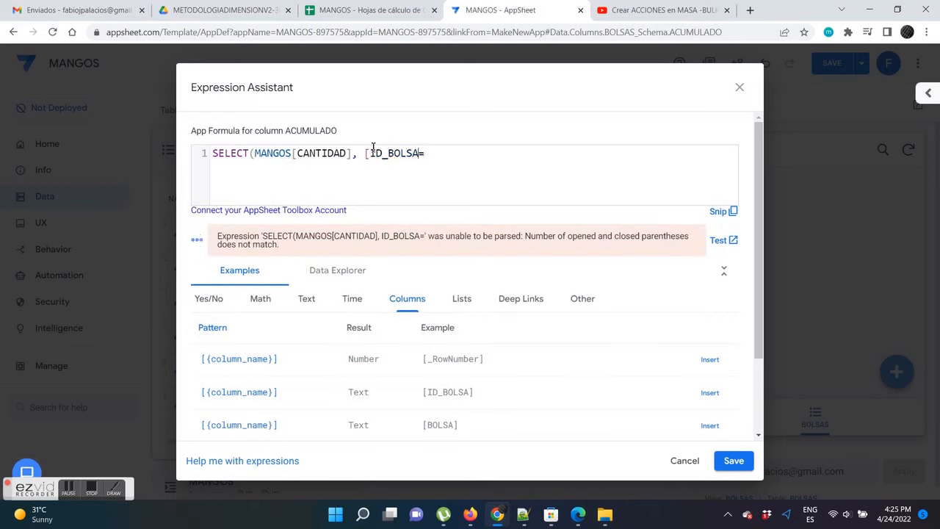
pyautogui.write(']')
pyautogui.press('Right')
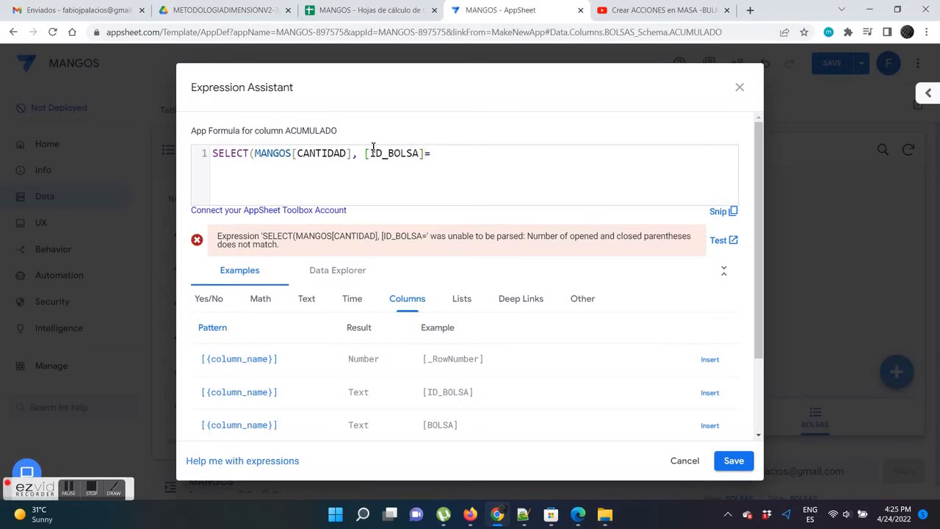
pyautogui.write('[_THISROW].[ID')
pyautogui.press('Return')
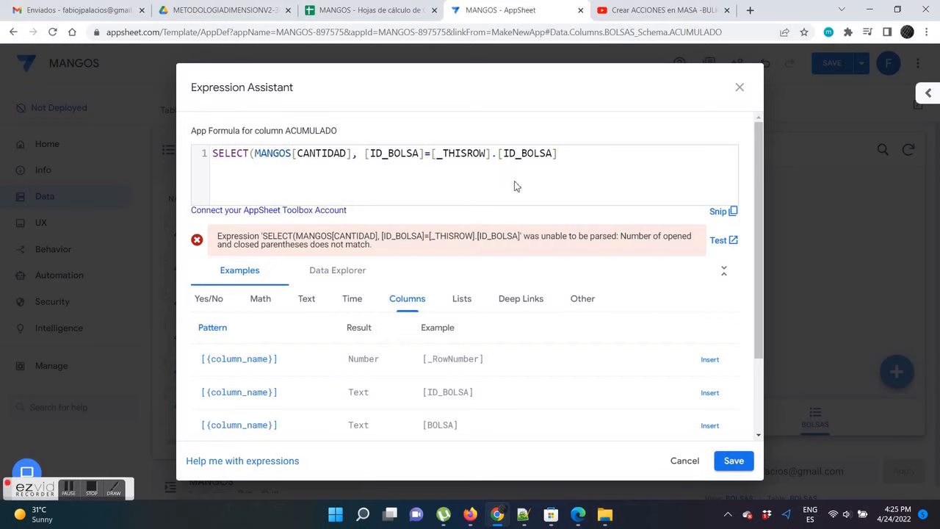
pyautogui.click(578, 156)
pyautogui.write(')')
# Wrap the SELECT expression in SUM() and break the formula so that each part sits on its own line.
pyautogui.click(214, 156)
pyautogui.write('SUM(')
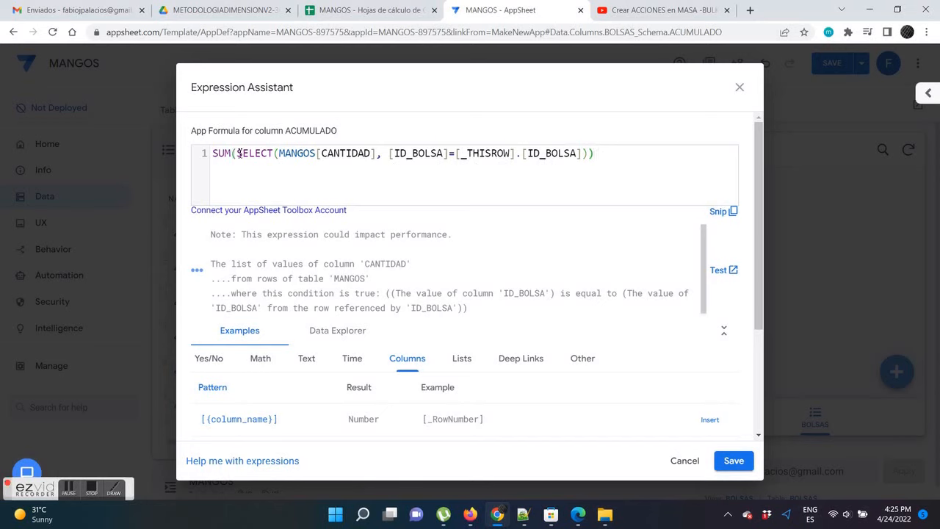
pyautogui.press('Return')
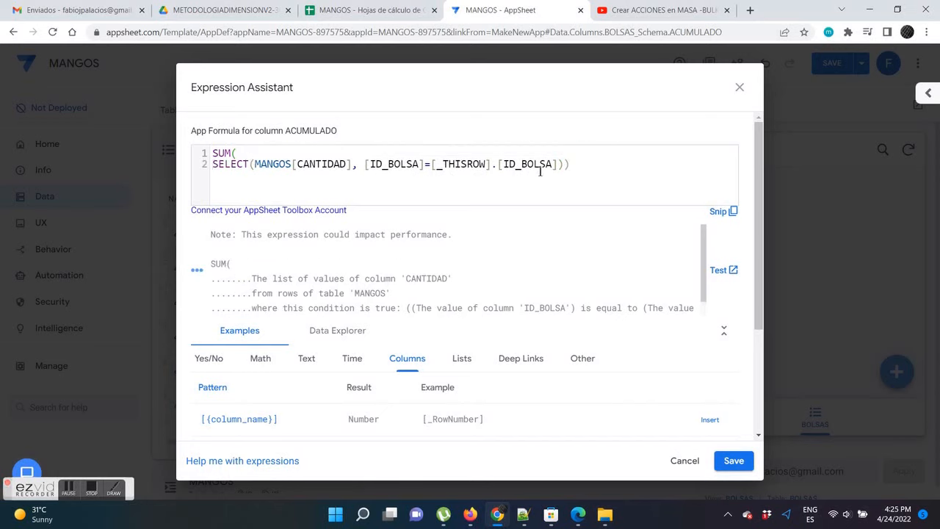
pyautogui.press('Return')
pyautogui.click(254, 164)
pyautogui.press('Return')
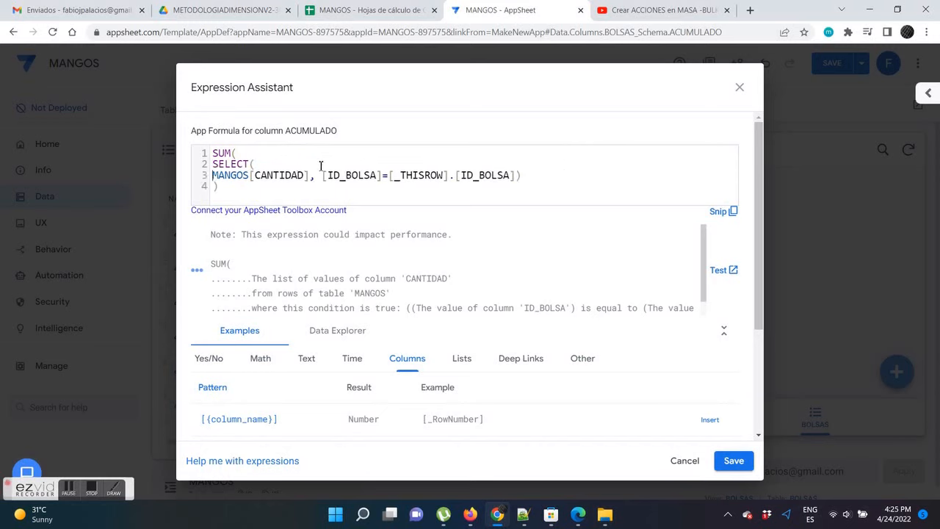
pyautogui.click(323, 174)
pyautogui.press('Return')
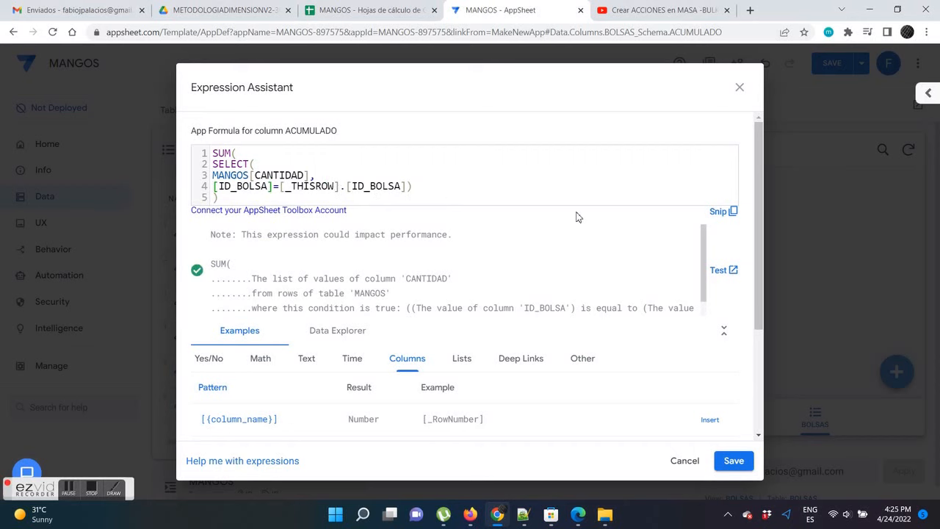
# Save the ACUMULADO formula, close the column's settings and save the app.
pyautogui.click(734, 460)
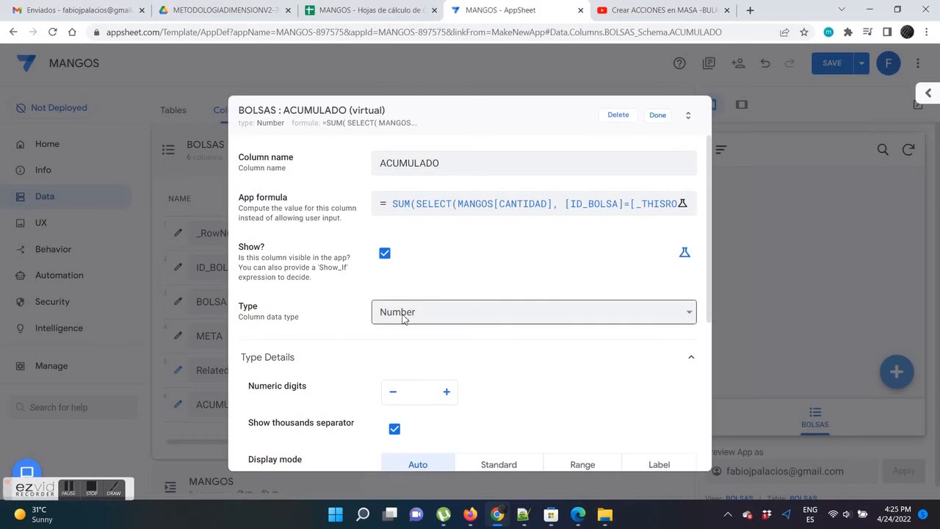
pyautogui.click(656, 116)
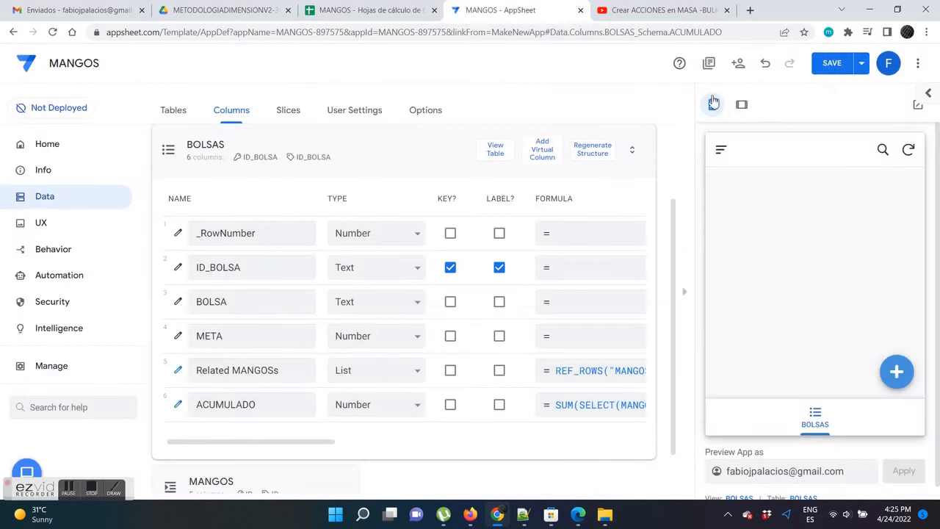
pyautogui.click(831, 64)
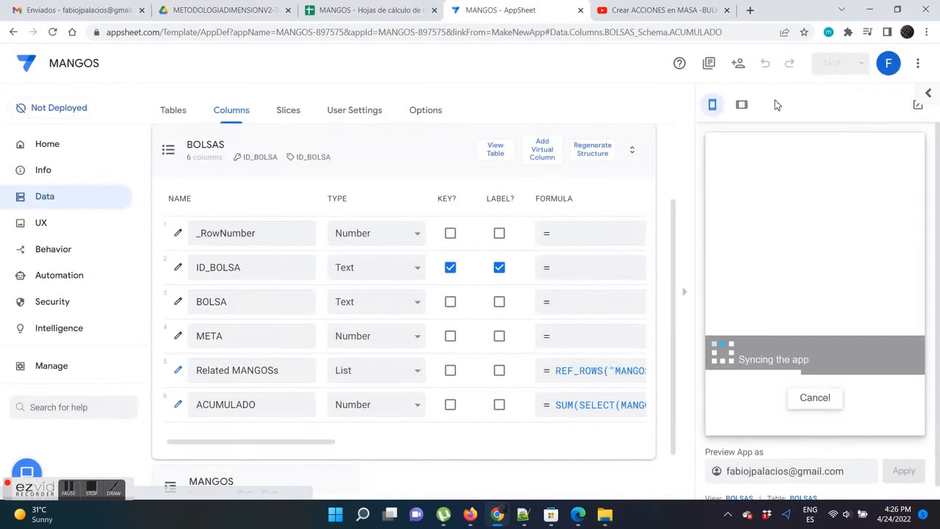
pyautogui.click(258, 405)
pyautogui.moveTo(258, 404); pyautogui.dragTo(157, 436)
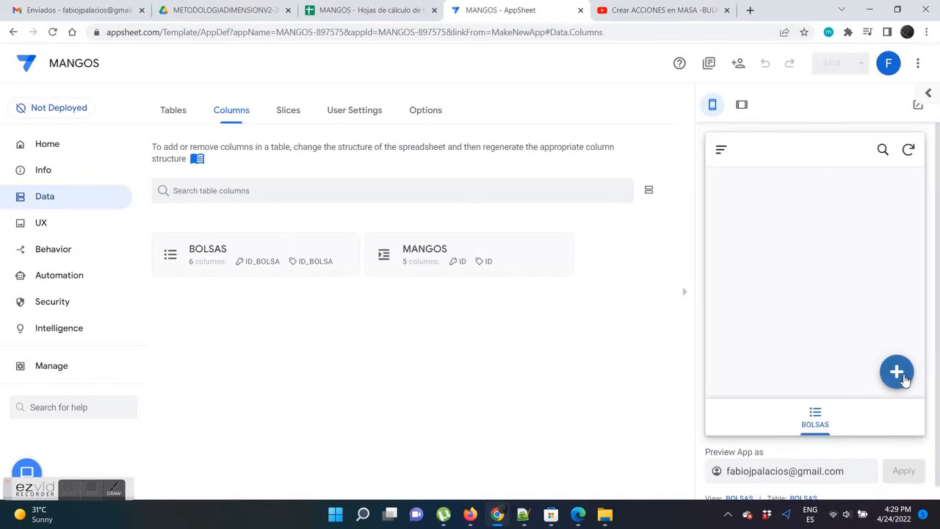
# Add a BOLSAS record in the app preview with BOLSA set to BOLSA1 and META set to 35, and save it.
pyautogui.click(895, 371)
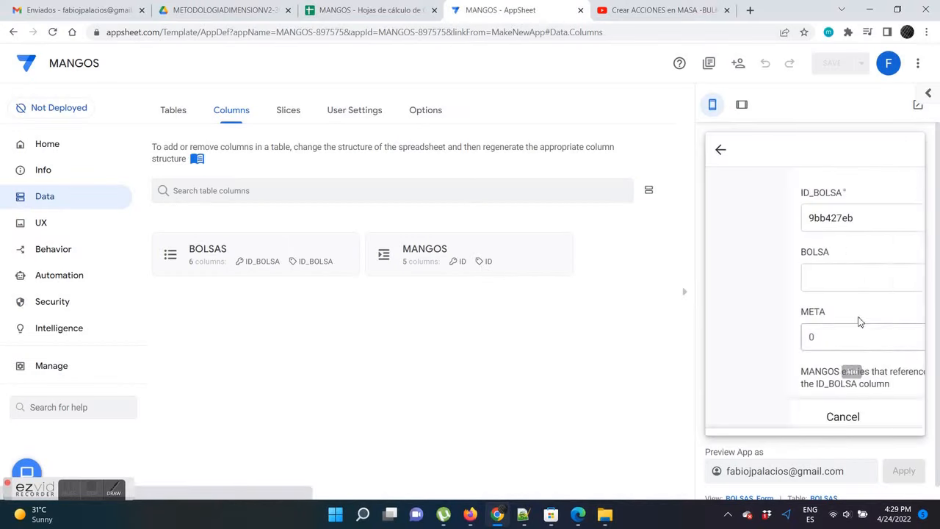
pyautogui.click(765, 271)
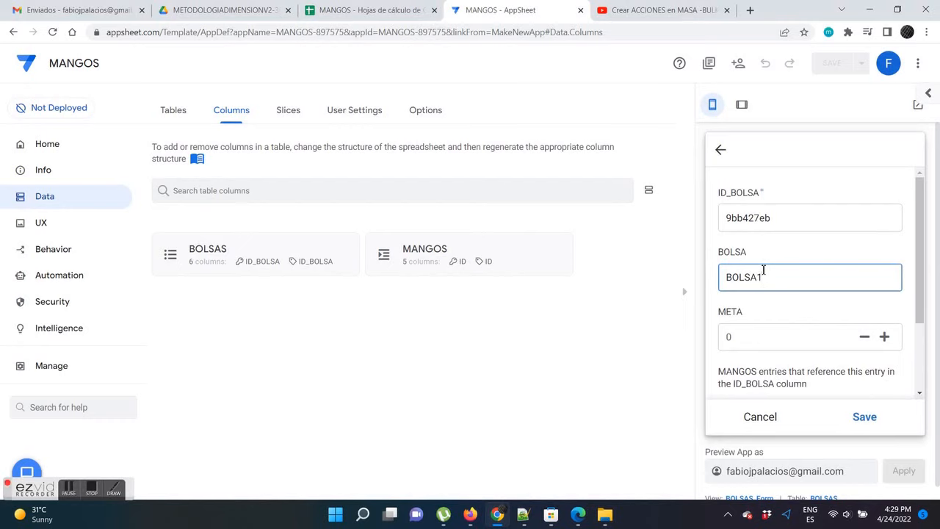
pyautogui.click(766, 338)
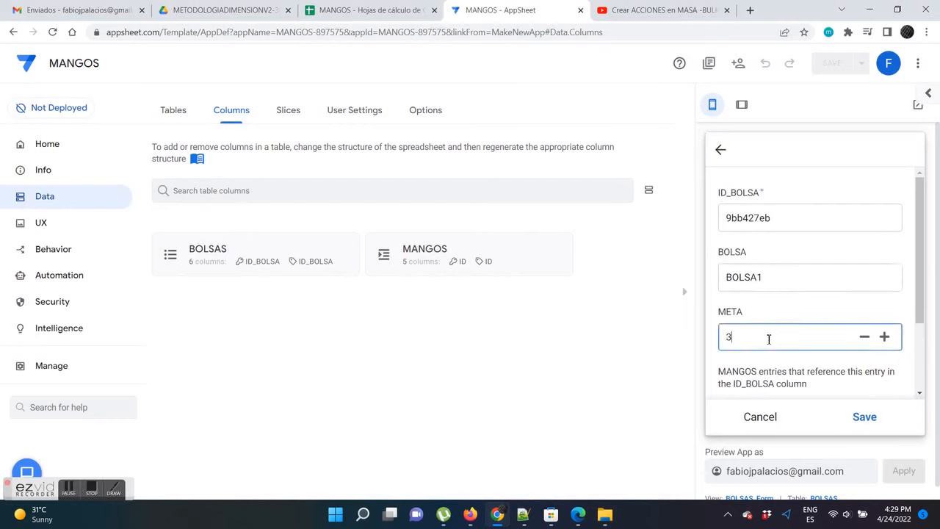
pyautogui.scroll(-2, 810, 357)
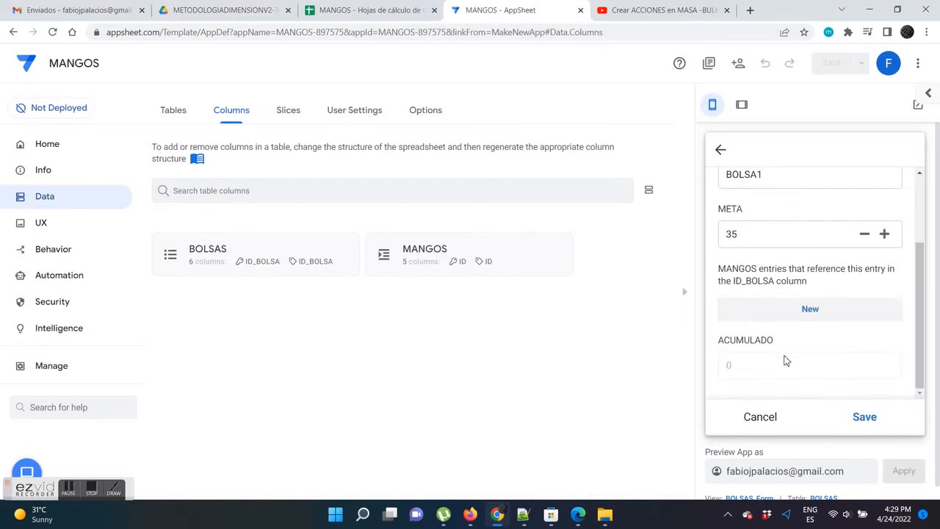
pyautogui.scroll(-1, 771, 360)
pyautogui.click(864, 405)
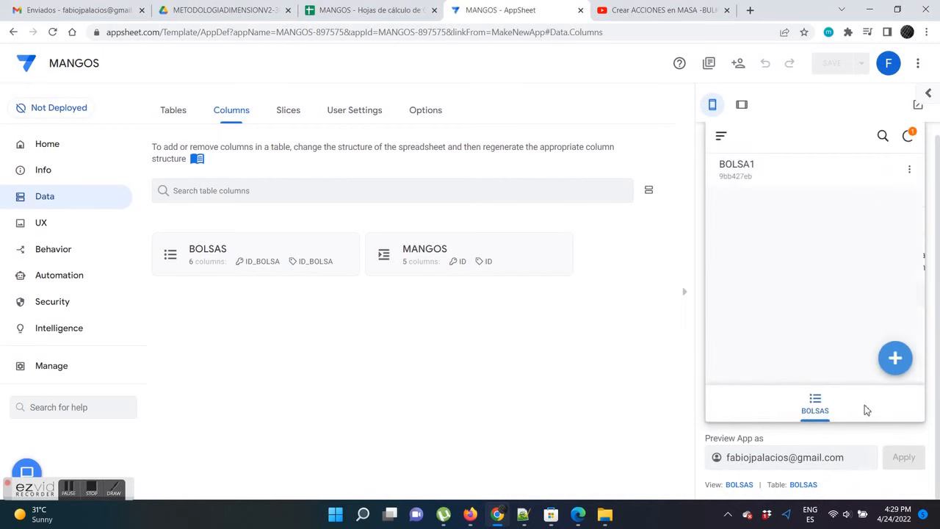
# Open the BOLSAS view's UX settings and change its view type to deck.
pyautogui.click(52, 228)
pyautogui.scroll(-3, 267, 322)
pyautogui.click(266, 180)
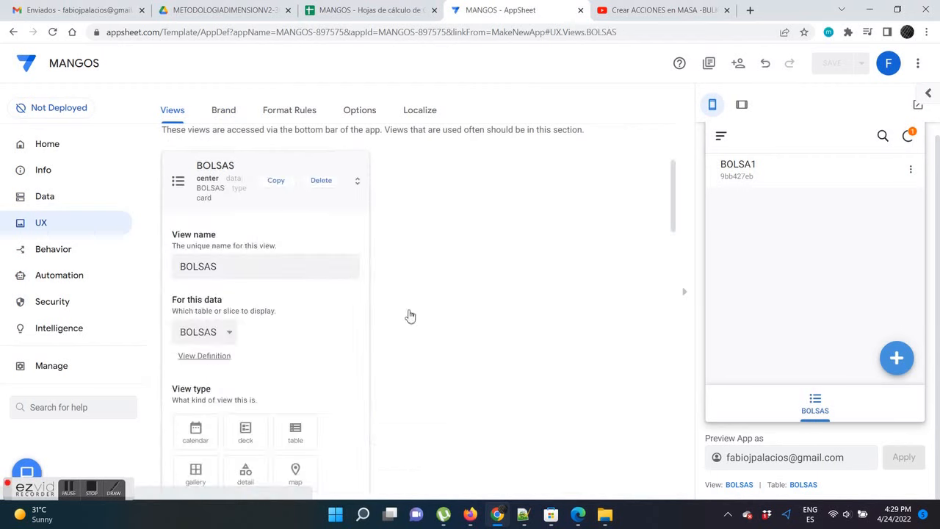
pyautogui.scroll(-5, 419, 340)
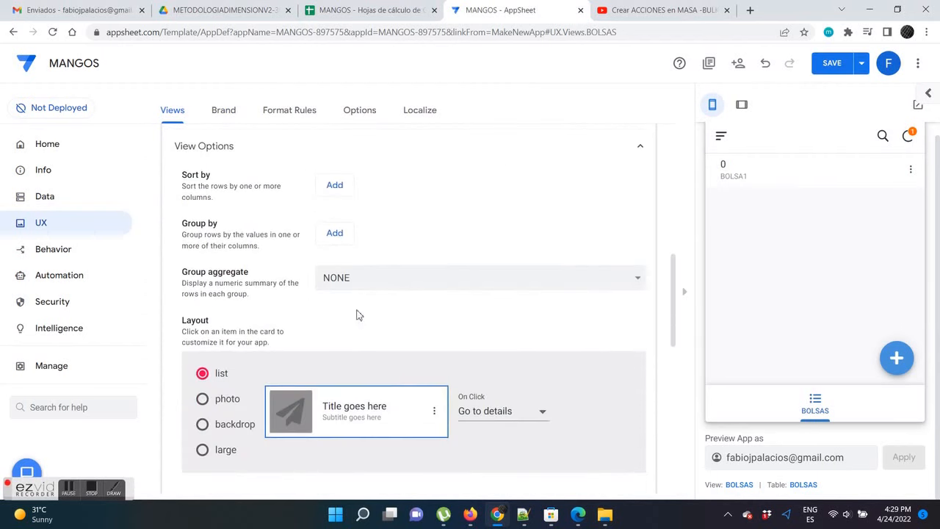
pyautogui.scroll(3, 356, 315)
pyautogui.click(378, 187)
pyautogui.scroll(-2, 440, 383)
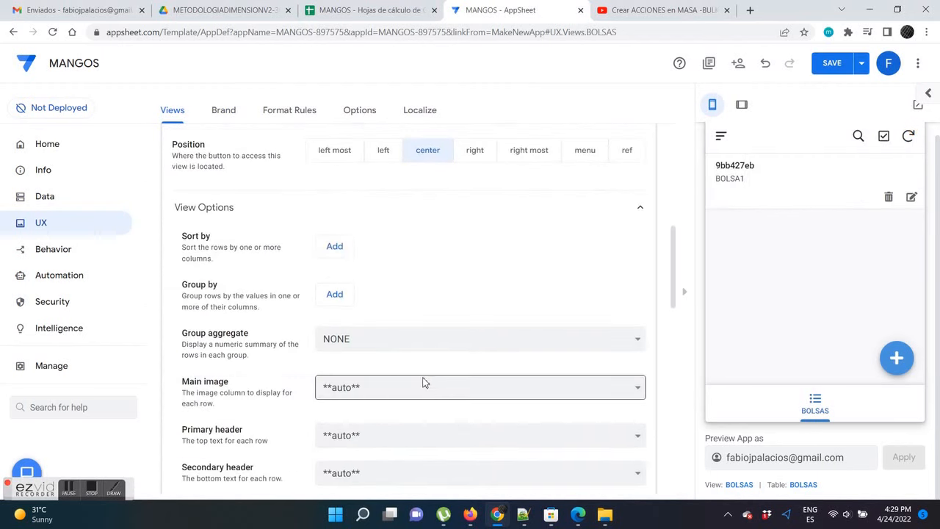
# Set the BOLSAS view's primary header to BOLSA and its secondary header to META.
pyautogui.click(629, 440)
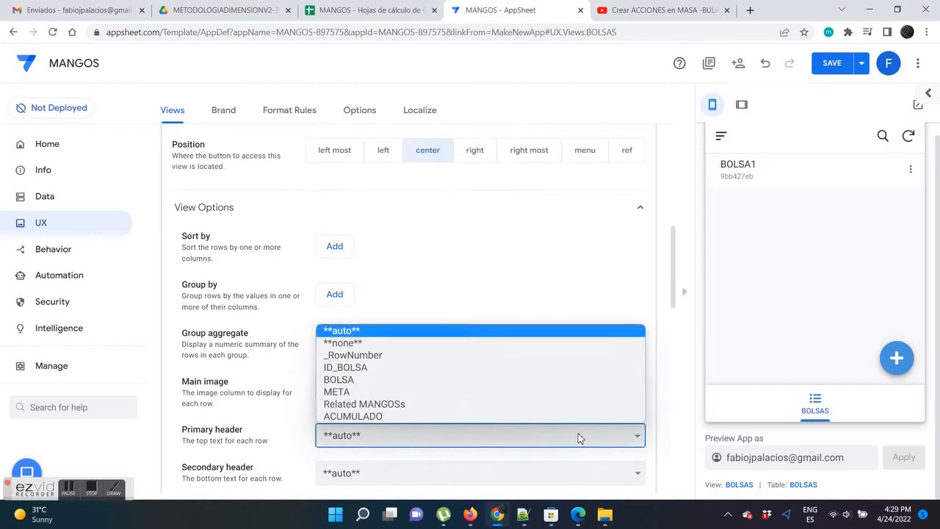
pyautogui.click(455, 377)
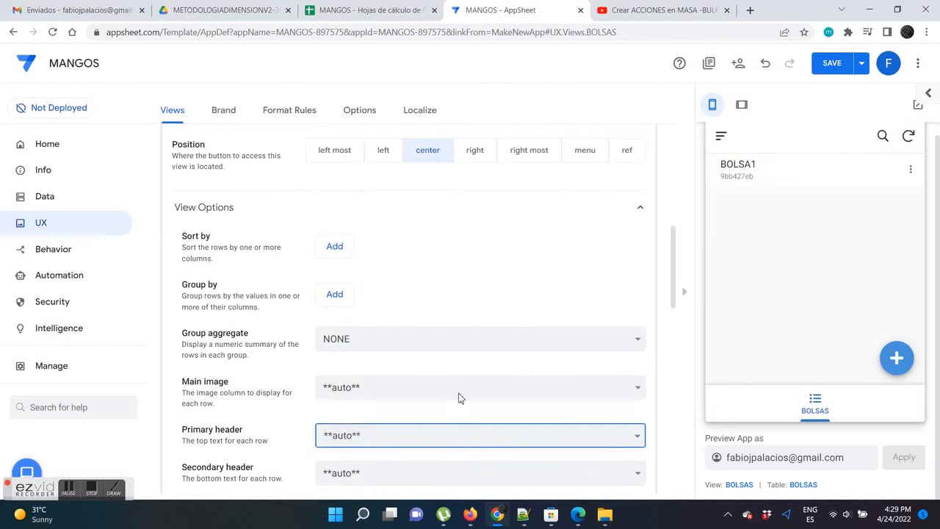
pyautogui.click(626, 471)
pyautogui.click(591, 430)
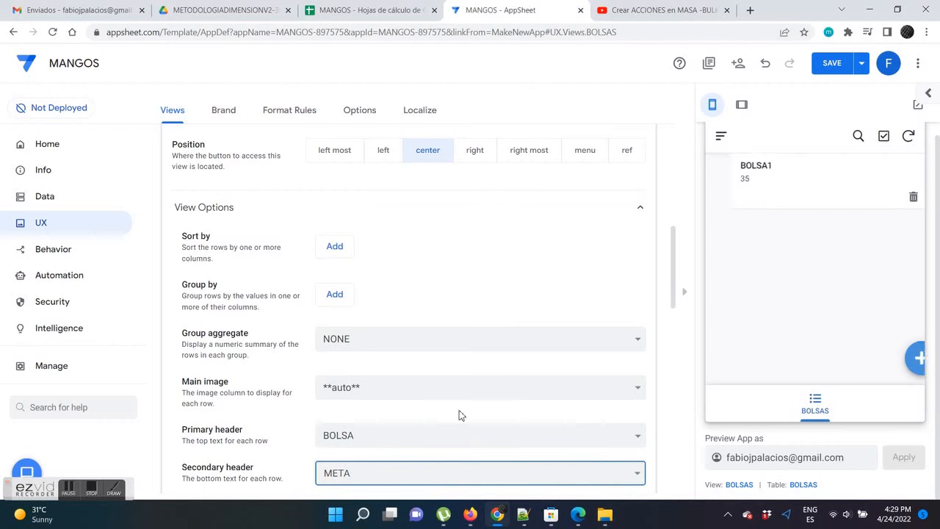
# Set the BOLSAS view's summary column to ACUMULADO and save the app.
pyautogui.scroll(-2, 584, 418)
pyautogui.click(636, 389)
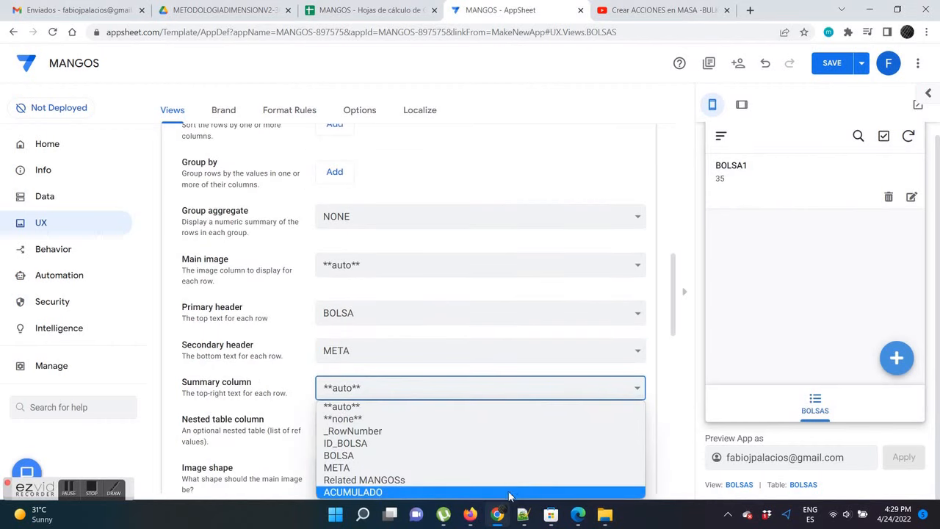
pyautogui.click(510, 492)
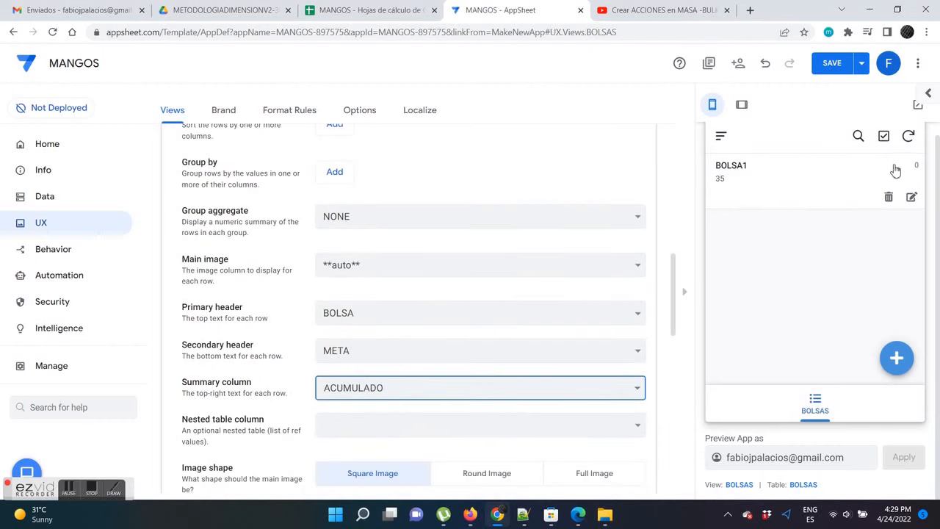
pyautogui.click(833, 65)
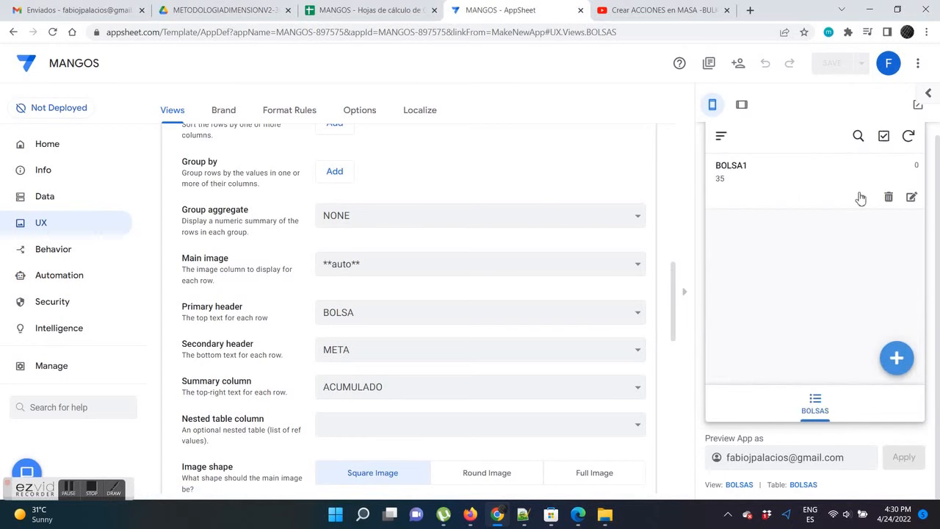
# Add a related MANGOS record with CANTIDAD 12 to BOLSA1 in the preview, save it, and check the bag's detail view.
pyautogui.click(860, 198)
pyautogui.scroll(-2, 829, 293)
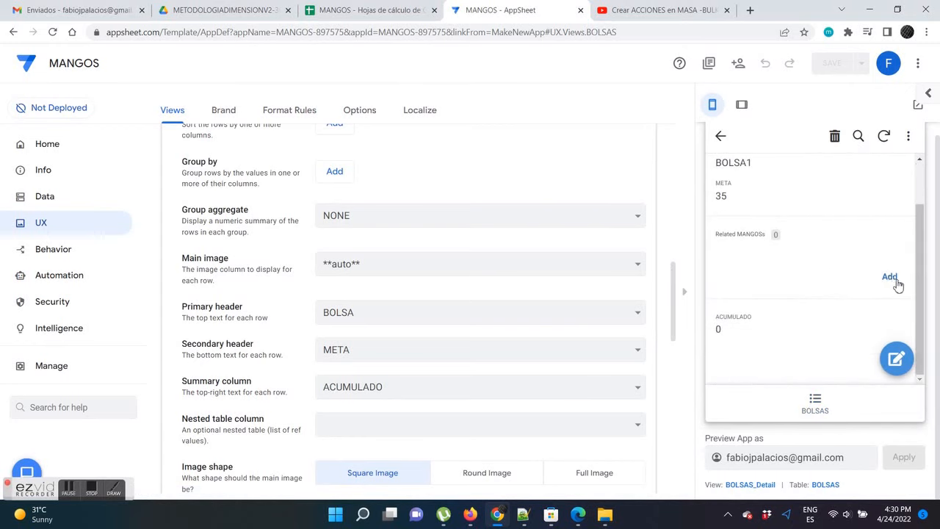
pyautogui.click(890, 276)
pyautogui.scroll(-1, 849, 304)
pyautogui.click(808, 359)
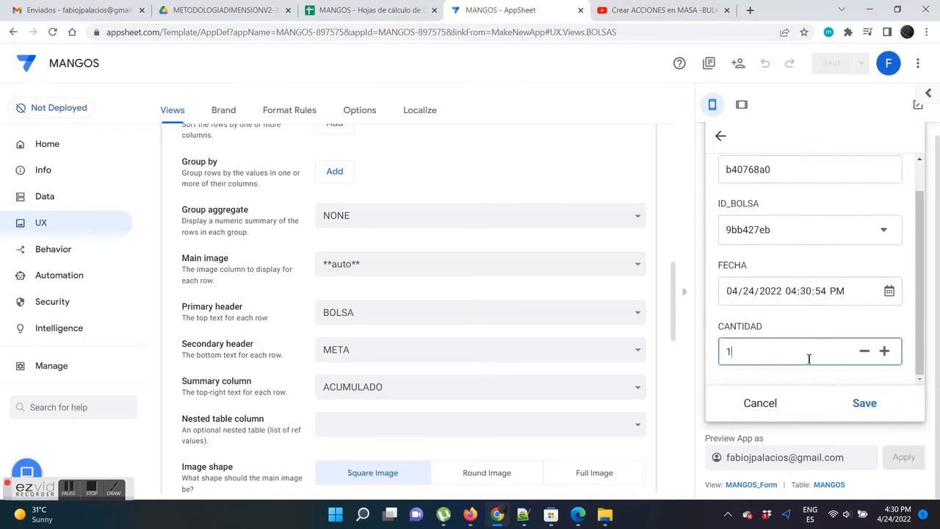
pyautogui.write('12')
pyautogui.click(844, 403)
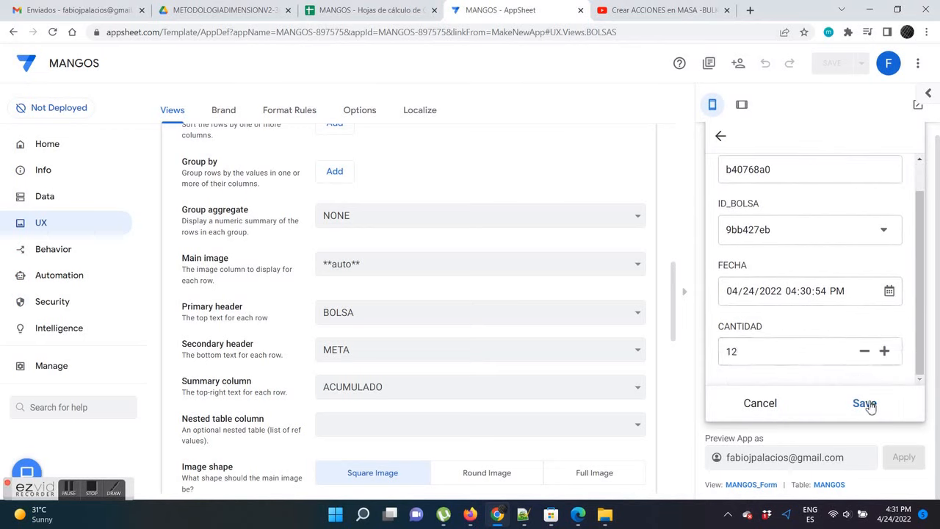
pyautogui.click(866, 404)
pyautogui.moveTo(793, 304); pyautogui.dragTo(848, 305)
pyautogui.scroll(-1, 812, 332)
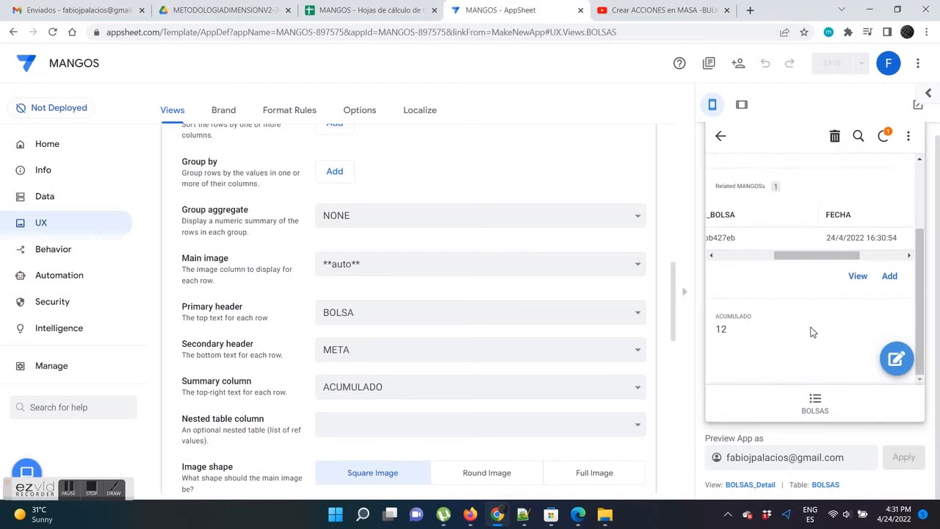
pyautogui.scroll(2, 793, 304)
pyautogui.moveTo(804, 357); pyautogui.dragTo(730, 359)
pyautogui.moveTo(717, 289); pyautogui.dragTo(768, 292)
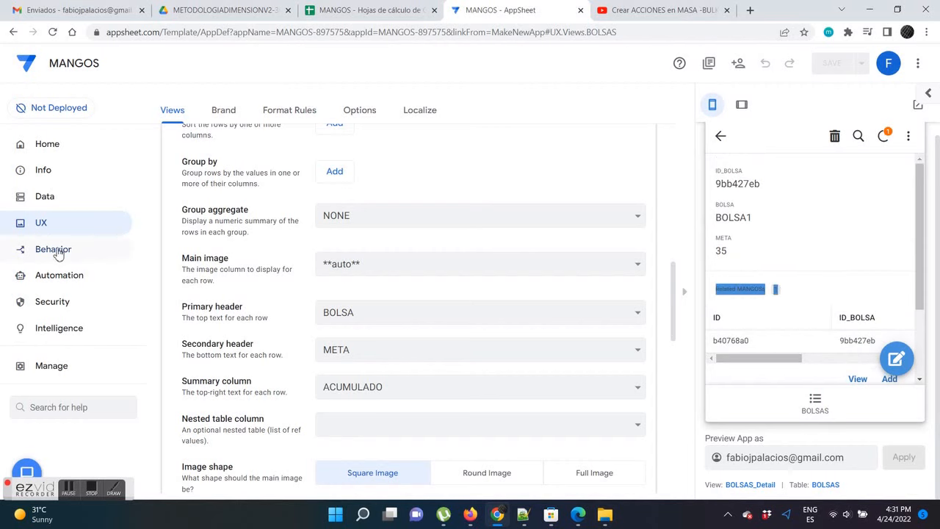
# Search the UX views for MANGOS and open the MANGOS_Inline view's settings.
pyautogui.scroll(3, 316, 192)
pyautogui.scroll(2, 301, 180)
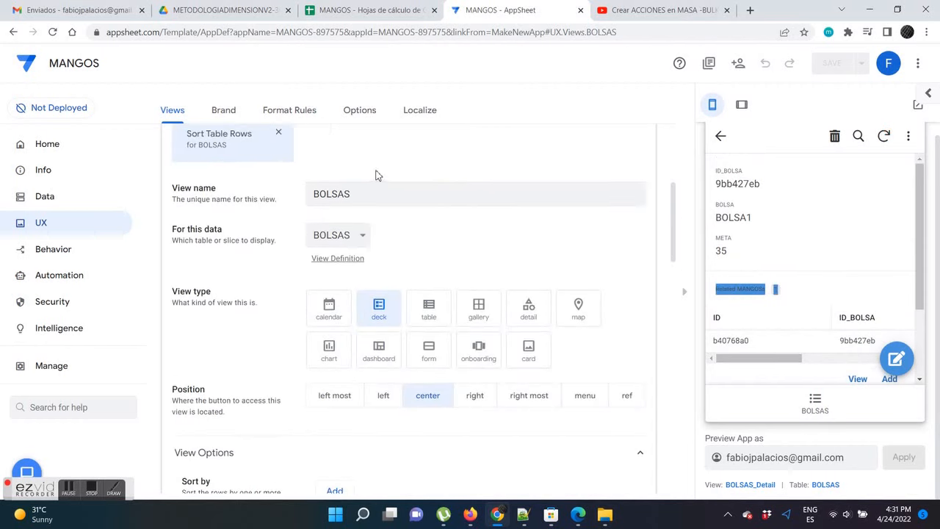
pyautogui.scroll(3, 377, 177)
pyautogui.click(332, 250)
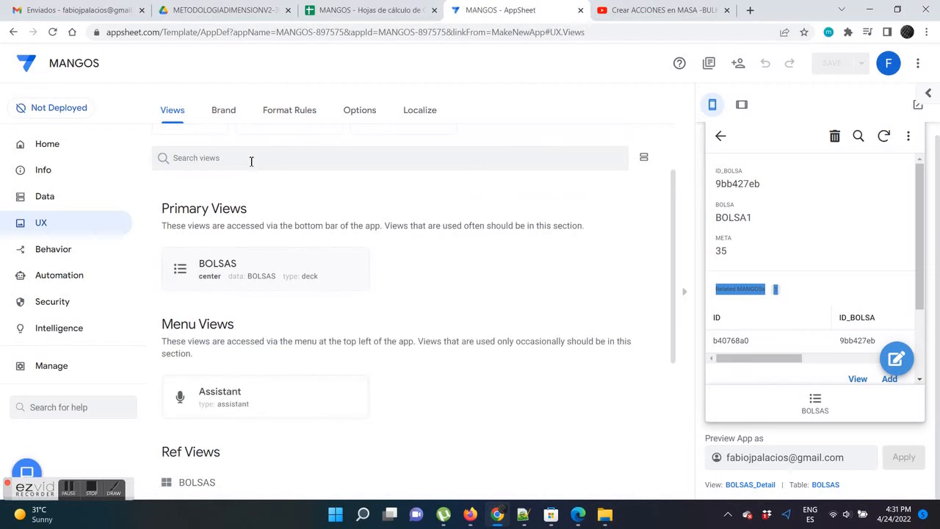
pyautogui.write('MANGOS')
pyautogui.click(257, 411)
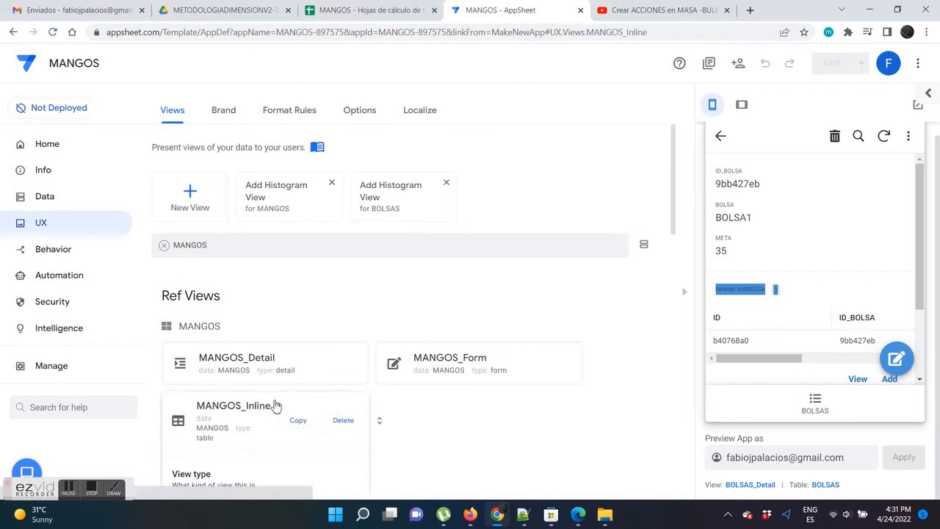
# Set the MANGOS_Inline view's column order to FECHA followed by CANTIDAD and save the app.
pyautogui.scroll(-4, 326, 353)
pyautogui.click(332, 235)
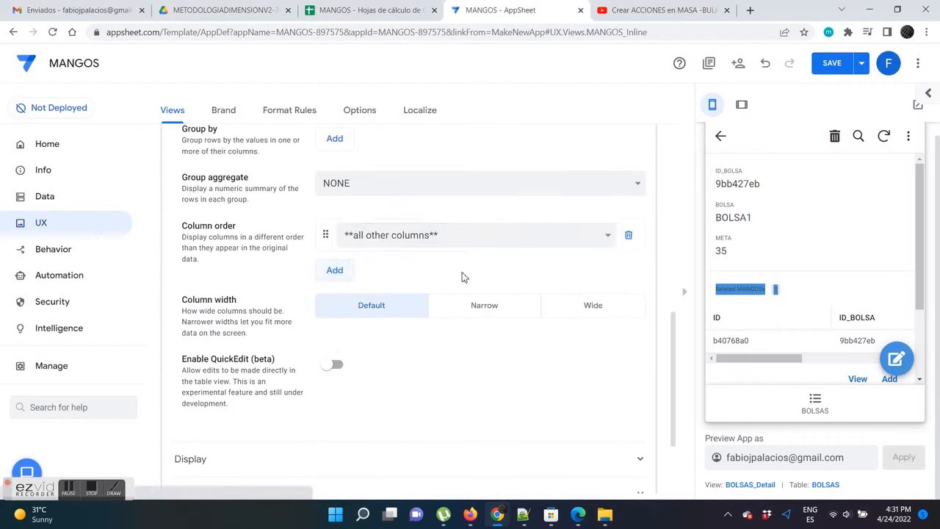
pyautogui.click(598, 236)
pyautogui.click(493, 302)
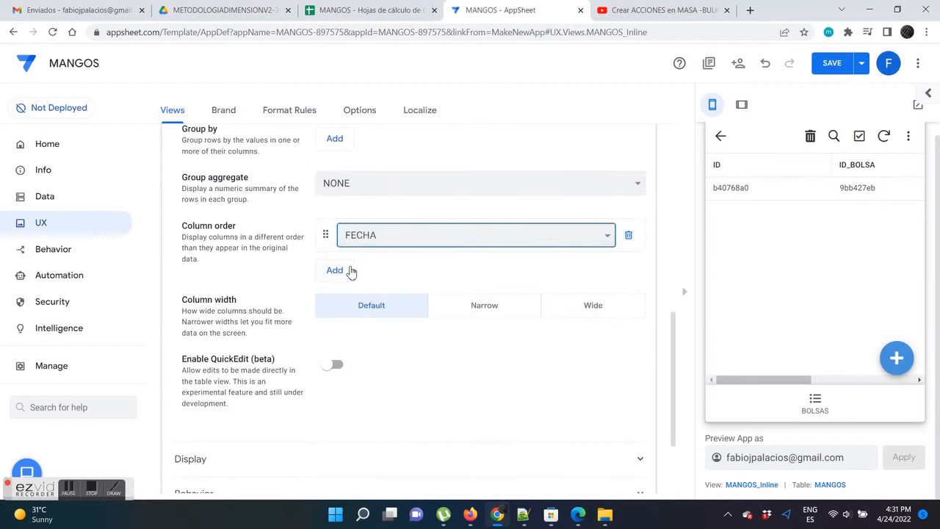
pyautogui.click(333, 270)
pyautogui.click(602, 267)
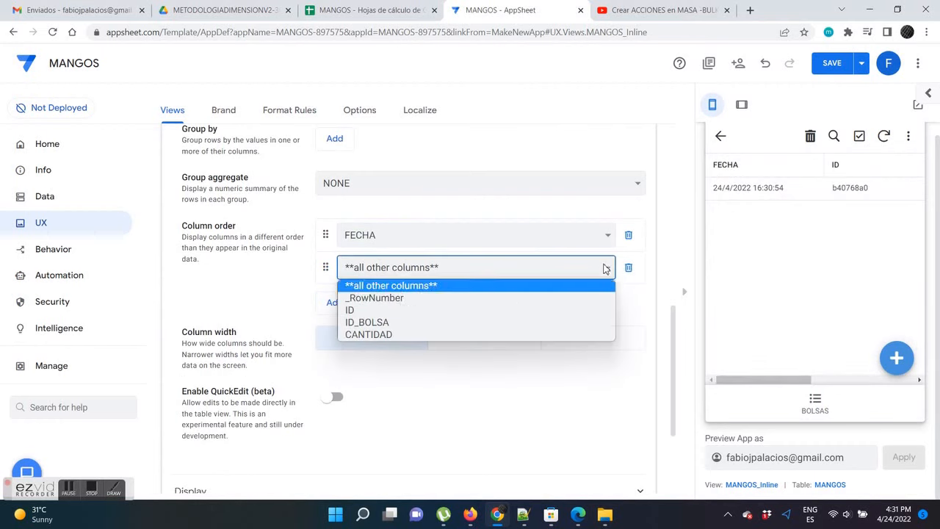
pyautogui.click(487, 334)
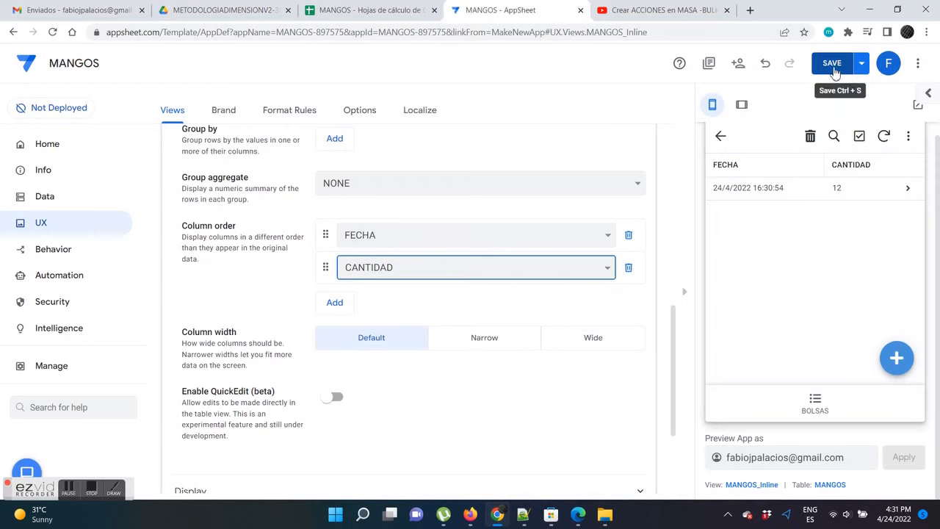
pyautogui.click(832, 63)
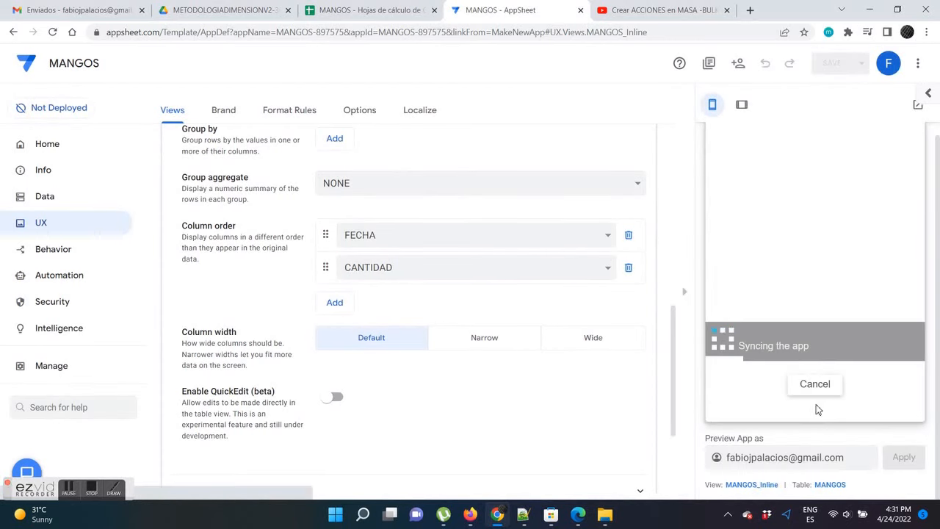
# Add a related MANGOS record with CANTIDAD 17 to BOLSA1, save it, and return to the BOLSAS list.
pyautogui.click(817, 405)
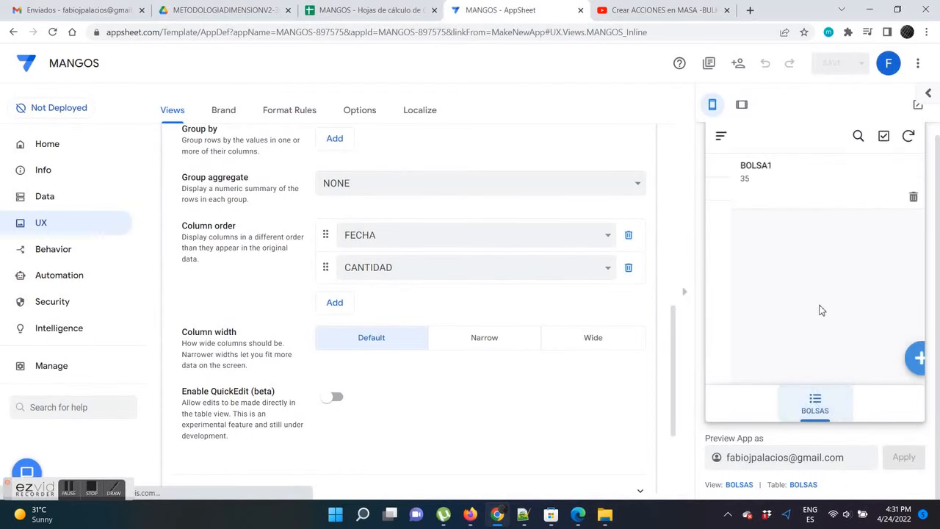
pyautogui.click(827, 181)
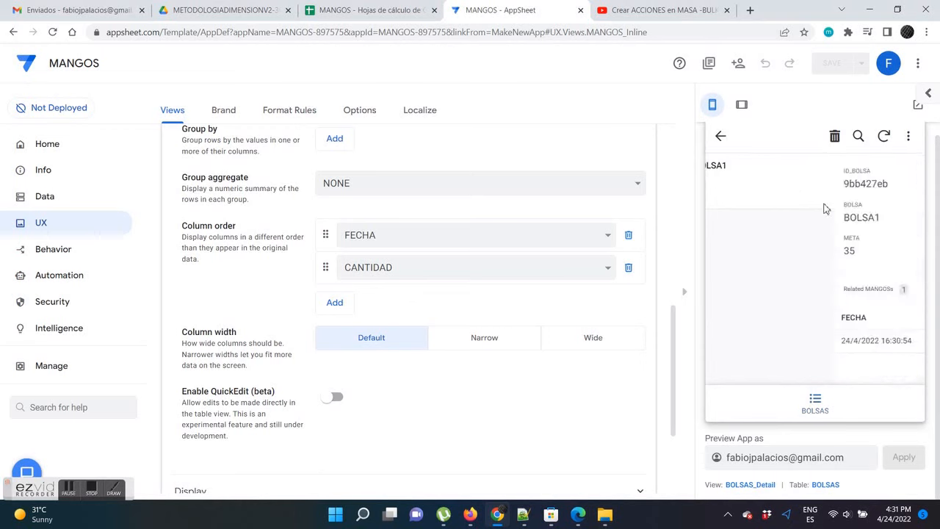
pyautogui.click(889, 309)
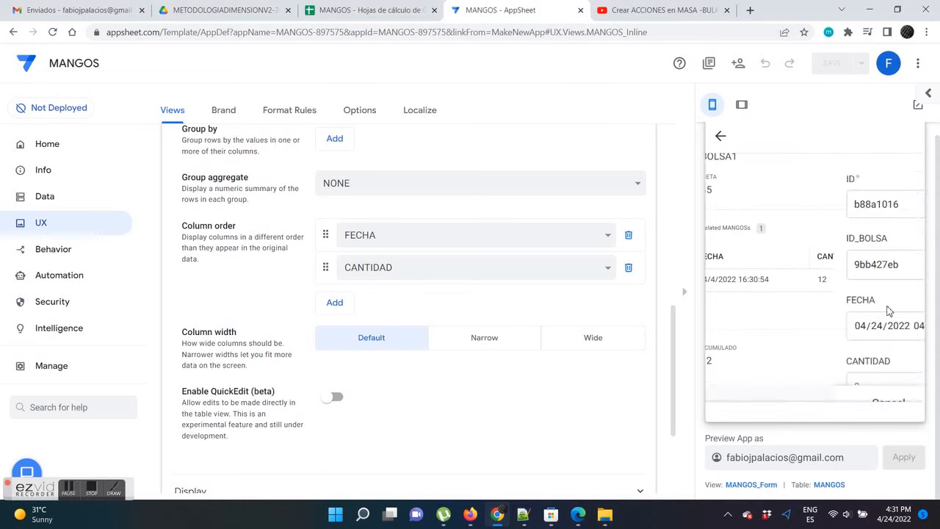
pyautogui.click(771, 356)
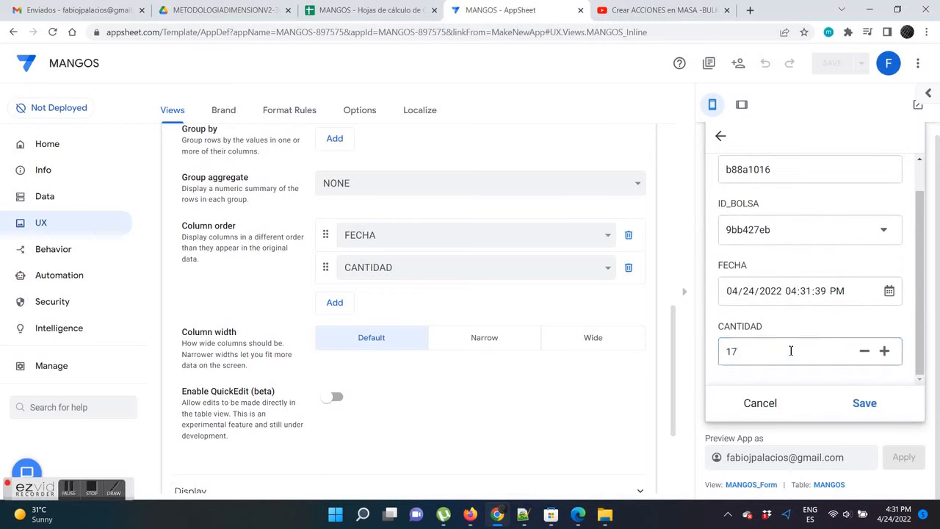
pyautogui.click(864, 404)
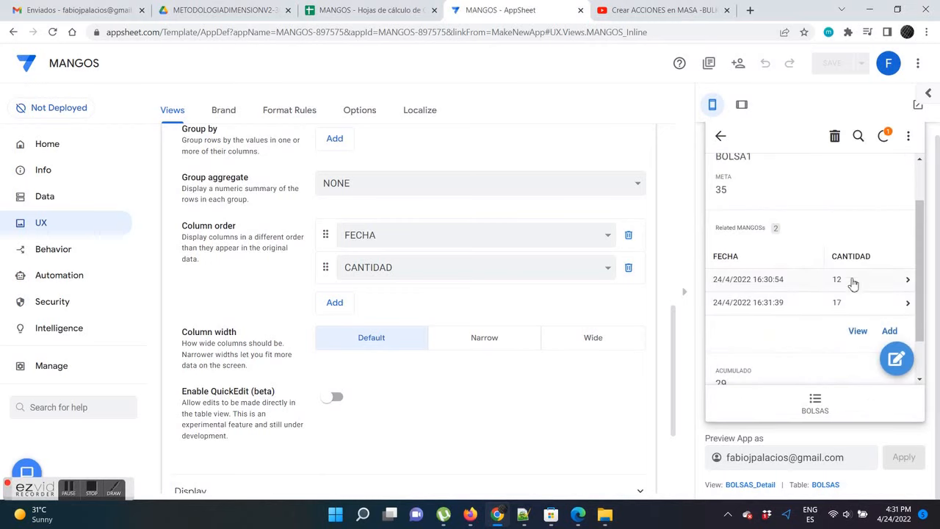
pyautogui.scroll(-1, 845, 306)
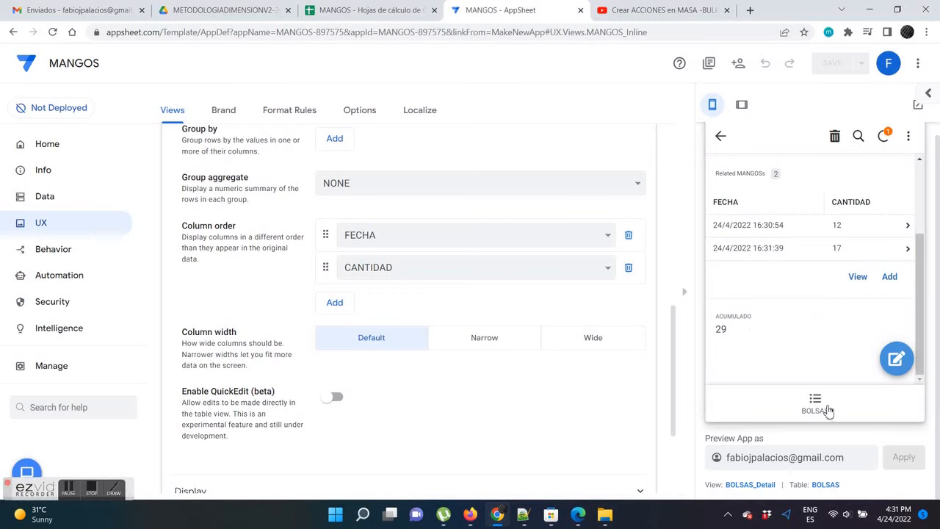
pyautogui.click(825, 409)
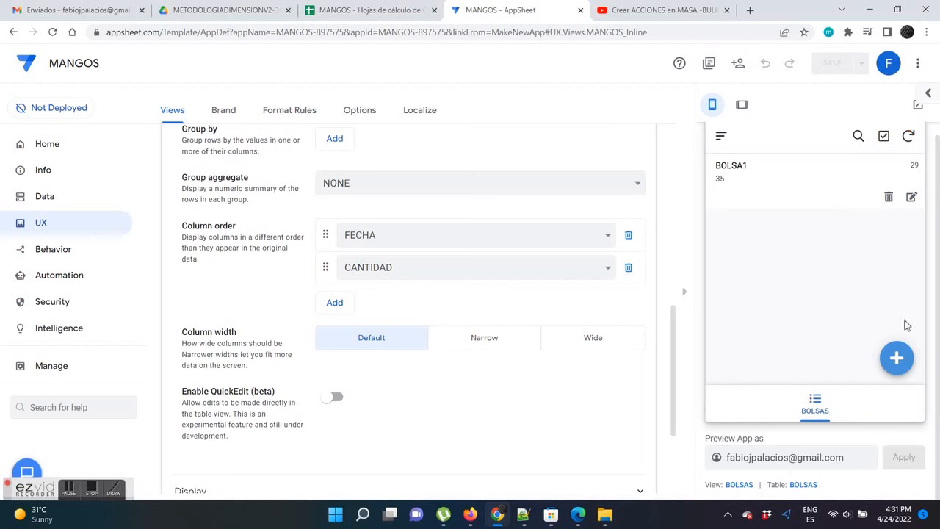
# Add a BOLSAS record in the preview with BOLSA set to BOLSA2 and META set to 50, and save it.
pyautogui.click(897, 357)
pyautogui.click(769, 255)
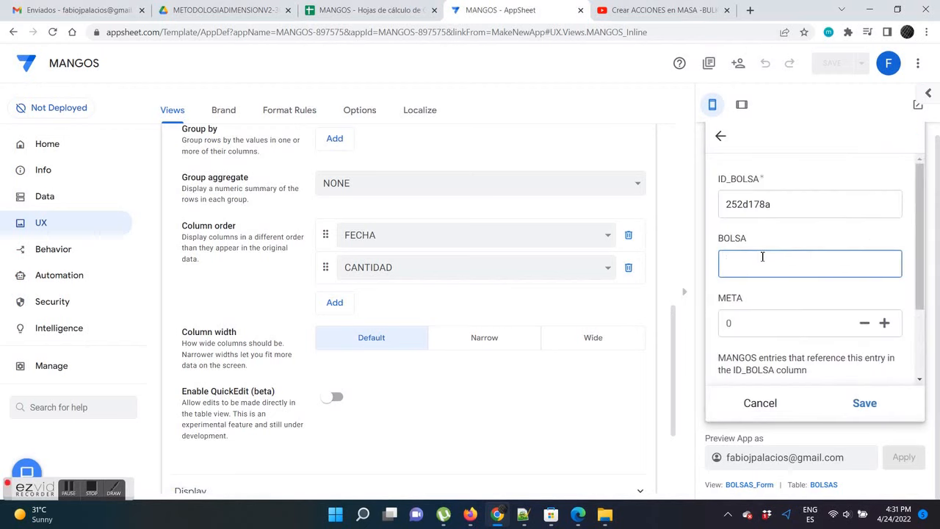
pyautogui.click(754, 326)
pyautogui.write('50')
pyautogui.scroll(-1, 844, 375)
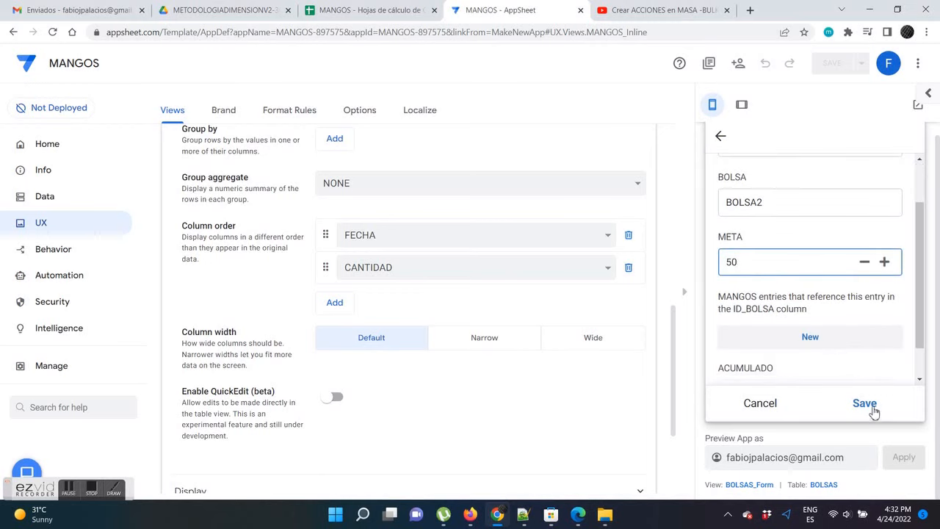
pyautogui.click(871, 408)
# Add a related MANGOS record with CANTIDAD 21 to BOLSA2 and save it.
pyautogui.click(757, 241)
pyautogui.scroll(-1, 779, 254)
pyautogui.click(877, 276)
pyautogui.scroll(-1, 769, 345)
pyautogui.click(765, 351)
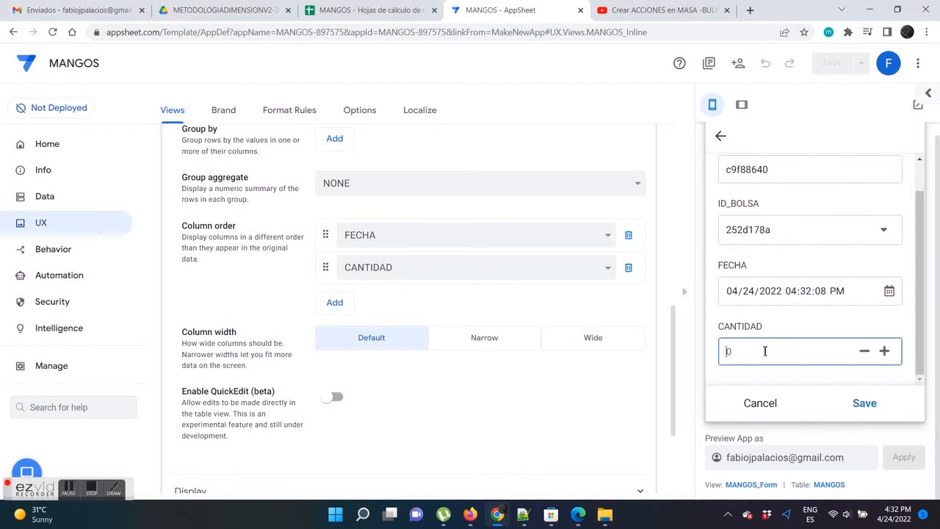
pyautogui.click(863, 401)
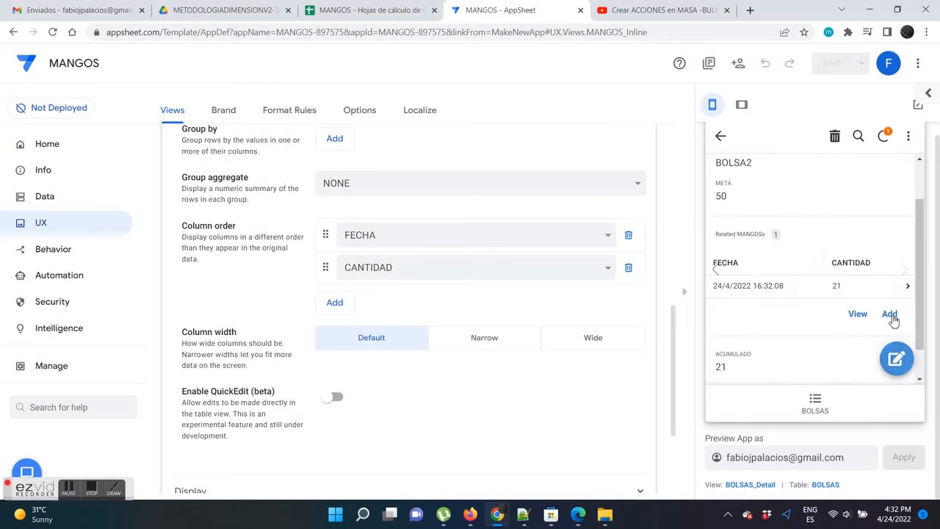
# Add another MANGOS record with CANTIDAD 13 to BOLSA2, save it, check ACUMULADO, and return to the BOLSAS list.
pyautogui.click(889, 314)
pyautogui.scroll(-1, 766, 351)
pyautogui.click(749, 350)
pyautogui.write('13')
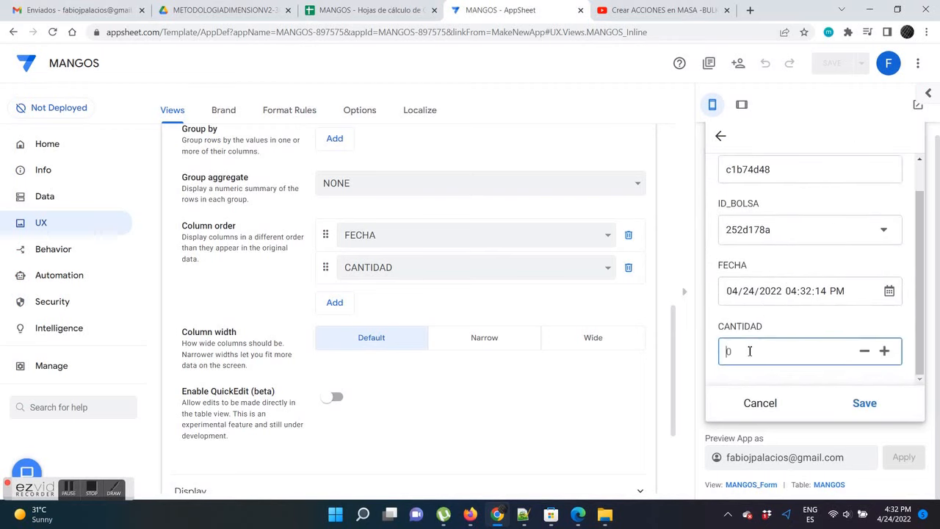
pyautogui.click(864, 404)
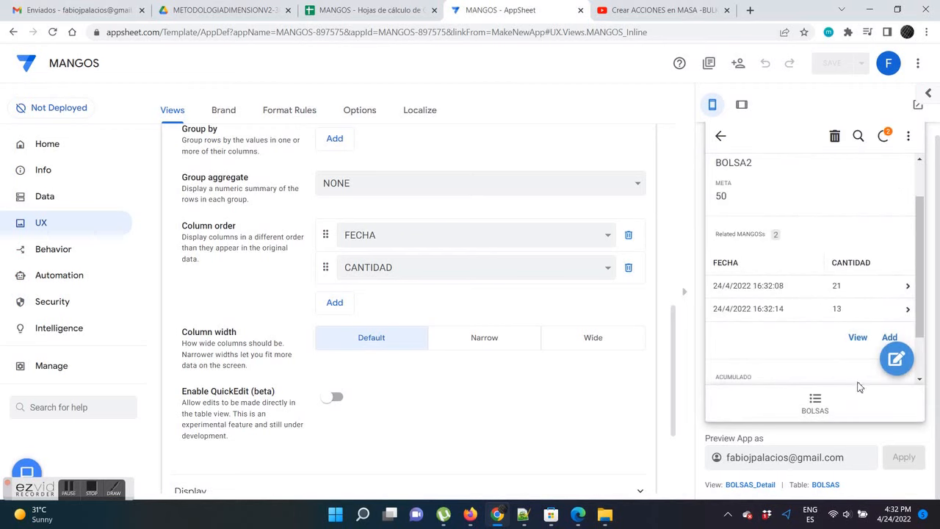
pyautogui.scroll(-1, 796, 344)
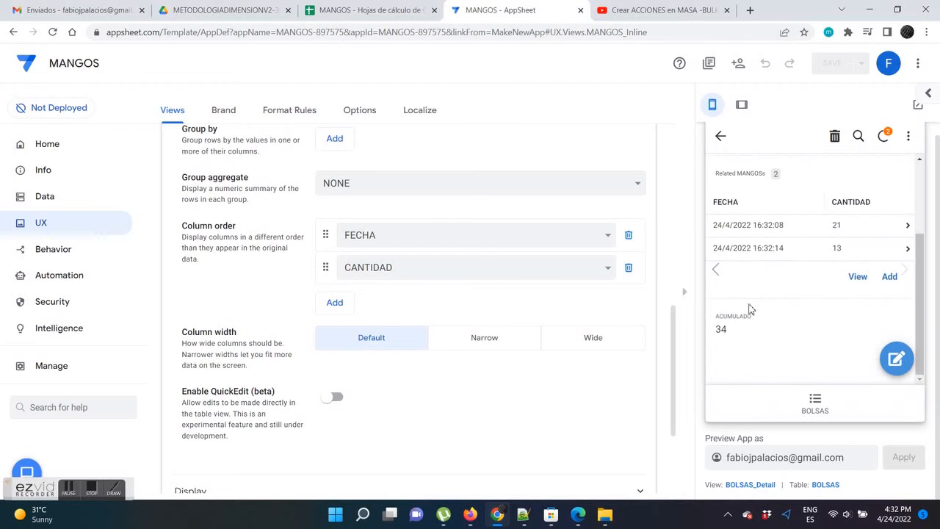
pyautogui.scroll(1, 737, 235)
pyautogui.scroll(-1, 723, 197)
pyautogui.click(814, 414)
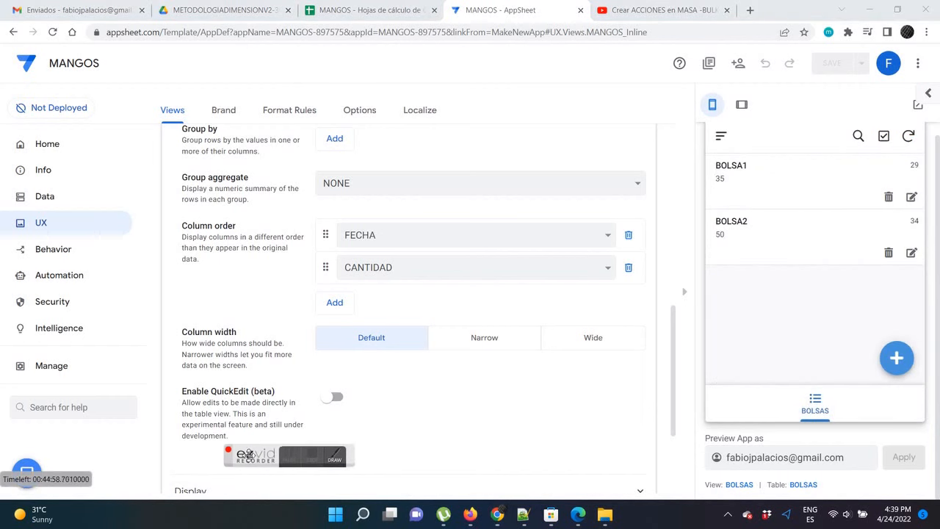
# Switch to the MANGOS spreadsheet in Google Sheets and check the records in its BOLSAS and MANGOS sheets.
pyautogui.click(378, 10)
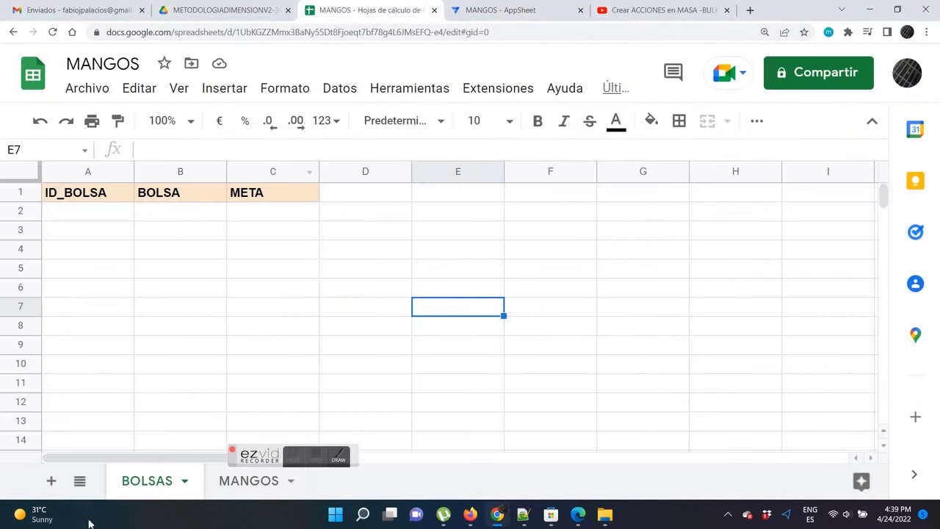
pyautogui.click(205, 232)
pyautogui.click(276, 231)
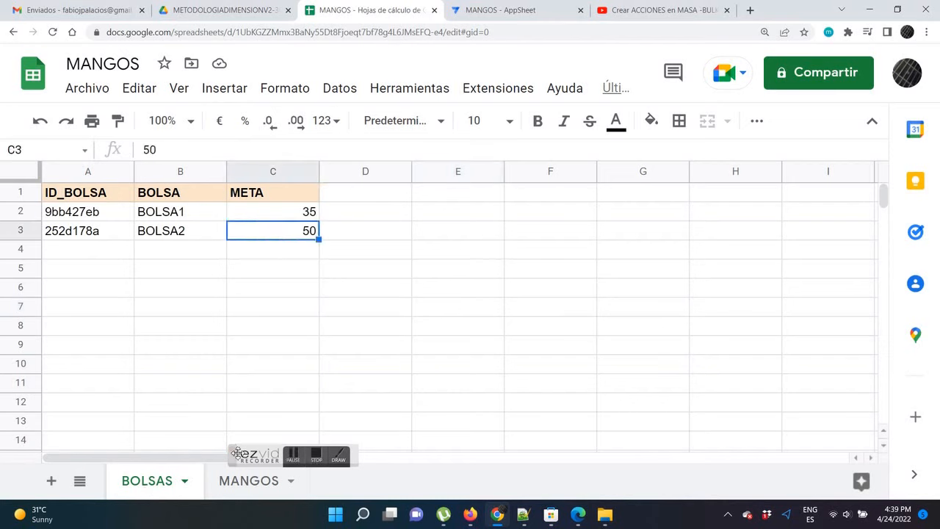
pyautogui.click(246, 493)
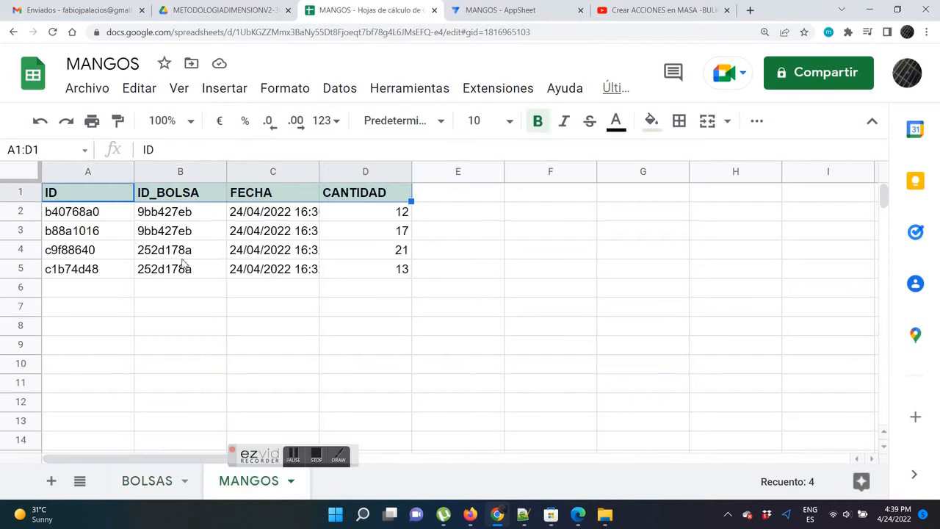
pyautogui.click(371, 256)
pyautogui.click(367, 273)
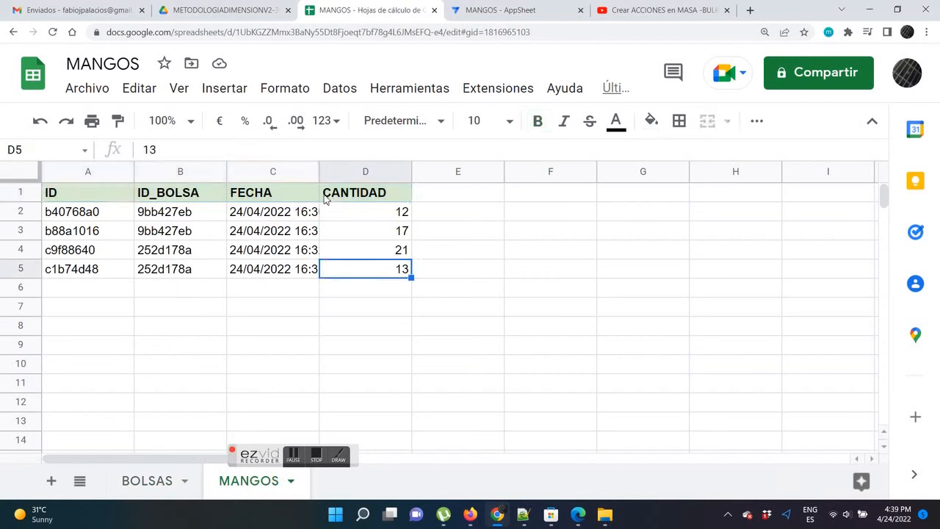
# Fit the FECHA column's width to its contents, review the CANTIDAD values, and switch back to the AppSheet editor.
pyautogui.doubleClick(317, 171)
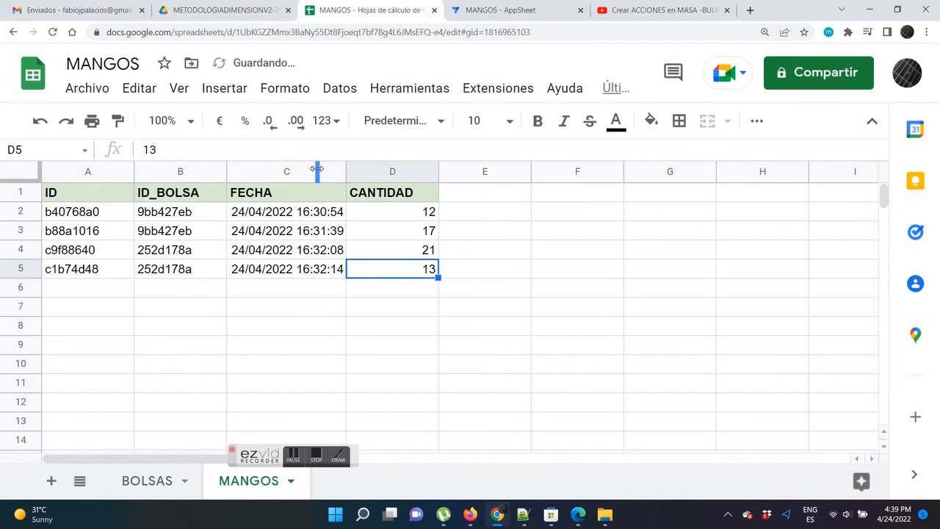
pyautogui.click(382, 258)
pyautogui.click(390, 235)
pyautogui.click(390, 216)
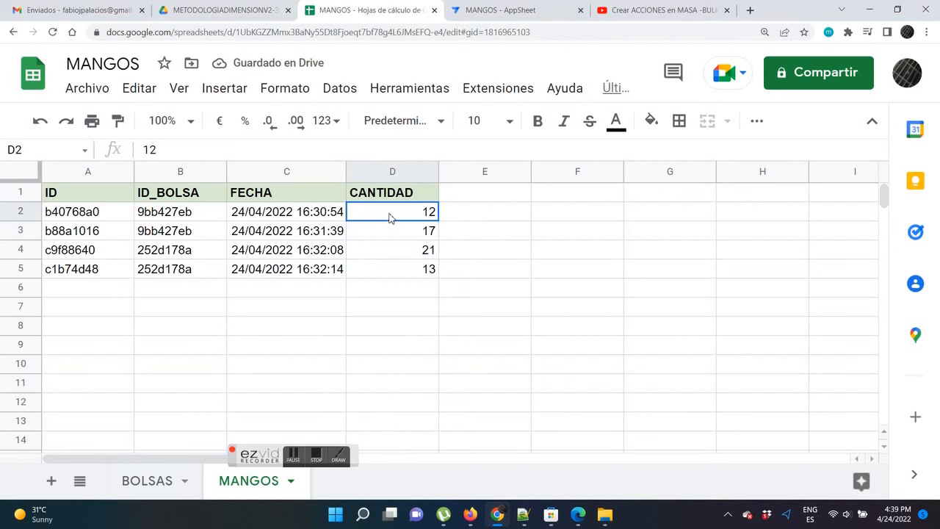
pyautogui.click(384, 235)
pyautogui.click(498, 11)
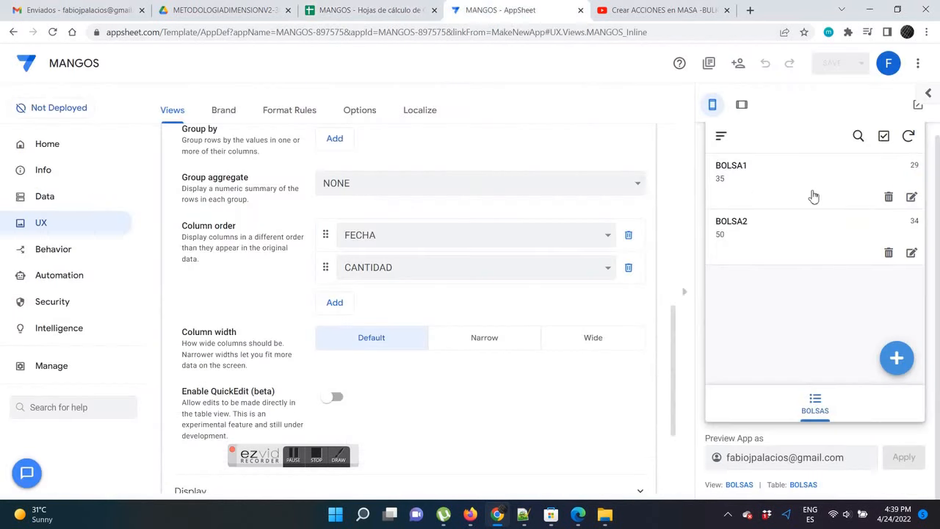
# Check BOLSA1's details and related MANGOS records in the app preview, and return to the BOLSAS list.
pyautogui.click(867, 182)
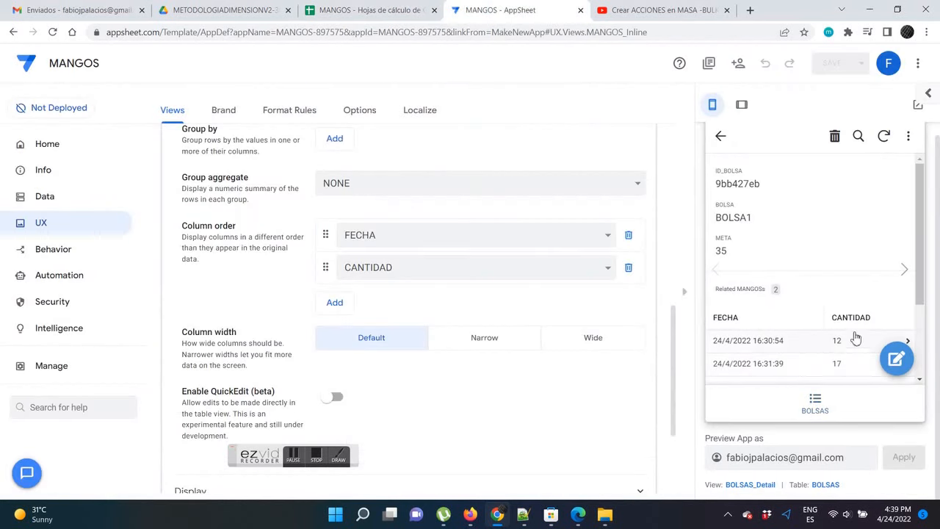
pyautogui.click(720, 136)
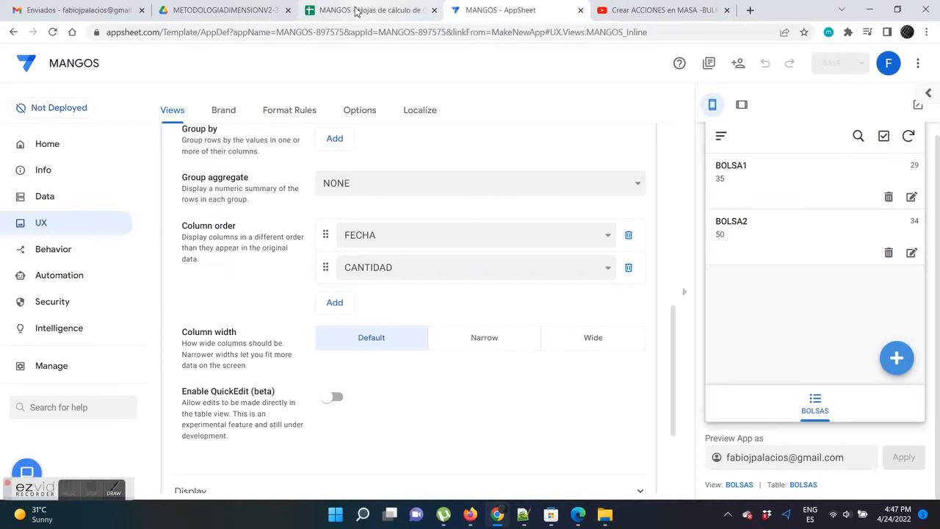
# Switch to the MANGOS spreadsheet, enter the header ACUMULADO_SHEETS in cell D1 of BOLSAS, and fit column D to its contents.
pyautogui.click(360, 10)
pyautogui.click(270, 194)
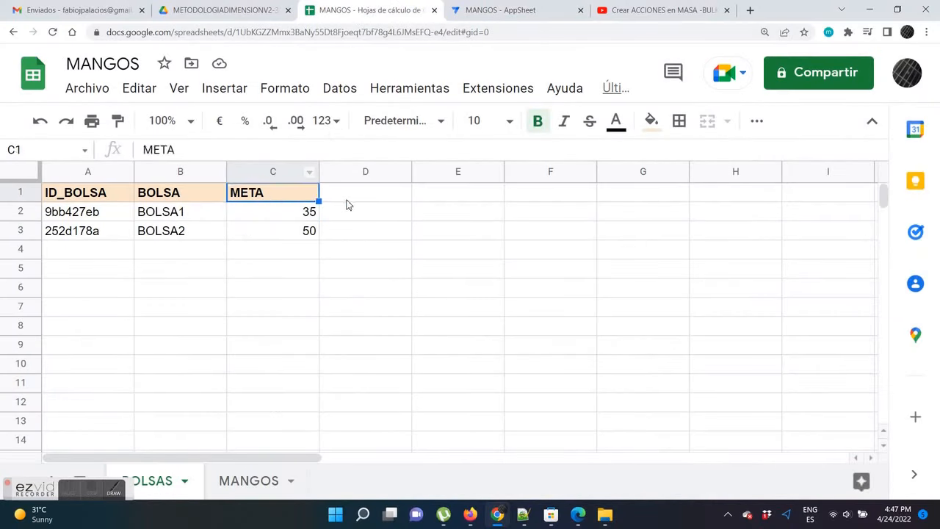
pyautogui.click(348, 195)
pyautogui.write('ACU')
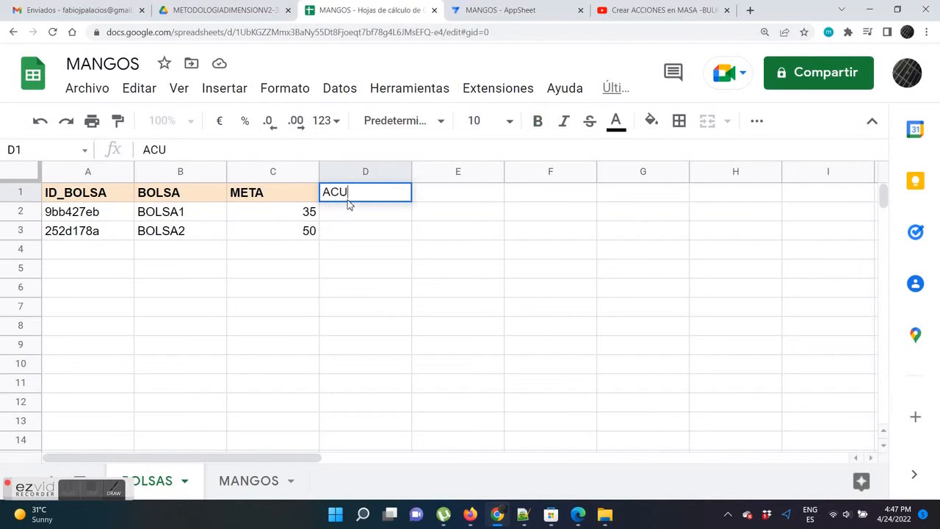
pyautogui.write('MULADO_SHEETS')
pyautogui.press('Return')
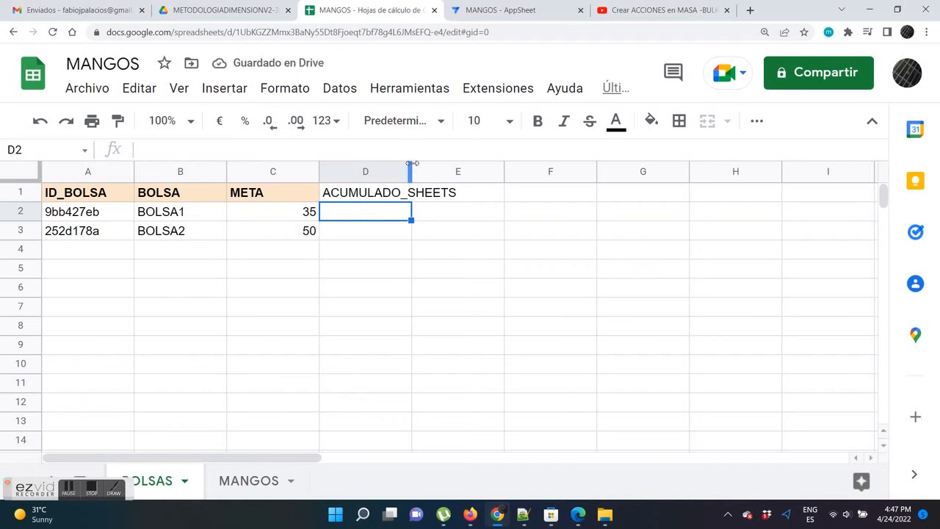
pyautogui.doubleClick(411, 163)
# Apply the META header's formatting to the ACUMULADO_SHEETS header with a format-only paste.
pyautogui.click(359, 198)
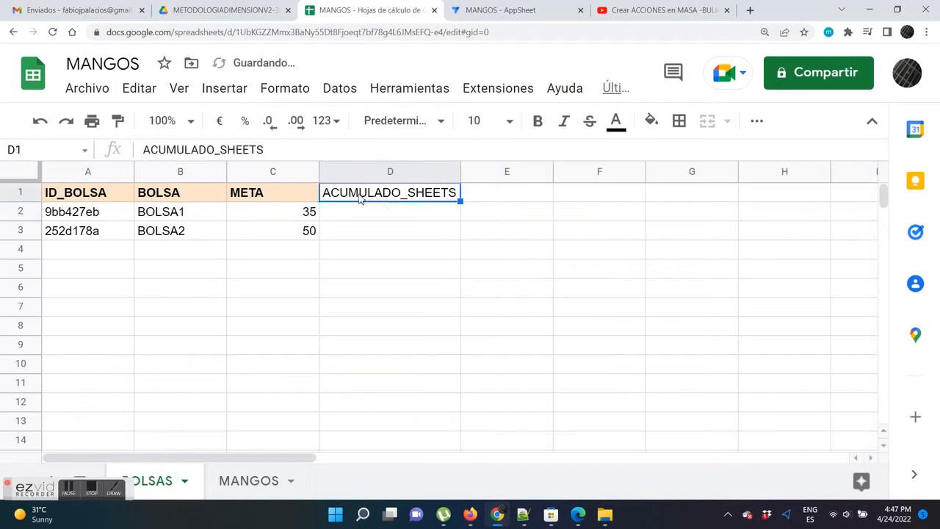
pyautogui.click(286, 200)
pyautogui.hotkey('ctrl', 'c')
pyautogui.click(346, 194)
pyautogui.rightClick(360, 195)
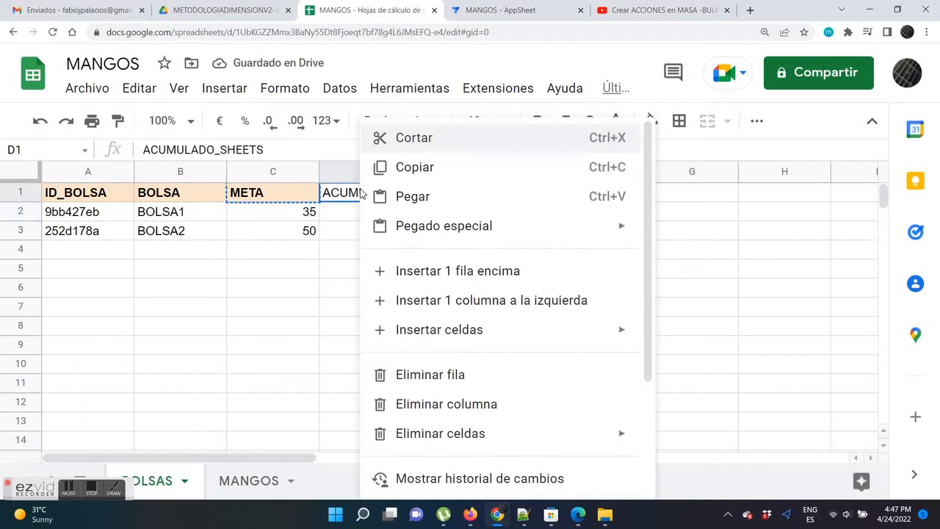
pyautogui.moveTo(601, 233)
pyautogui.click(667, 262)
pyautogui.click(426, 210)
pyautogui.click(404, 197)
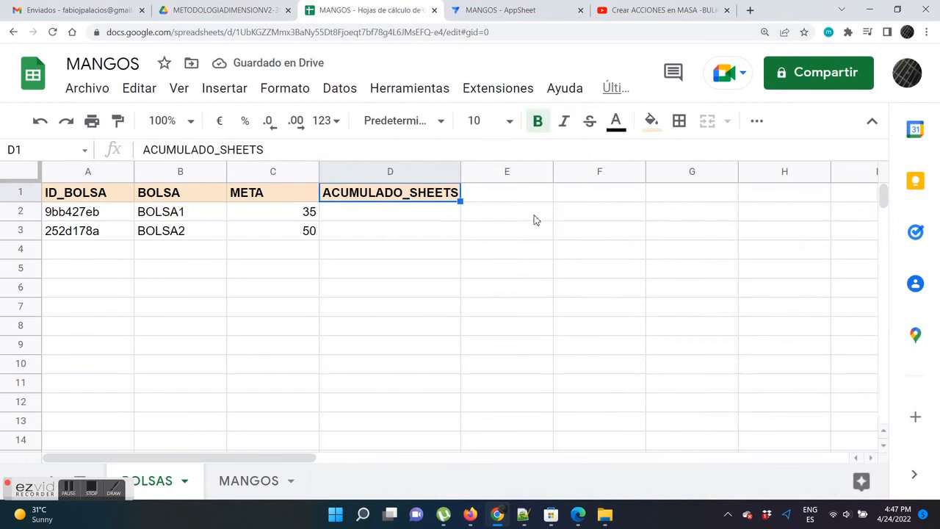
# Switch to the AppSheet editor and regenerate the column structure of the BOLSAS table.
pyautogui.click(508, 12)
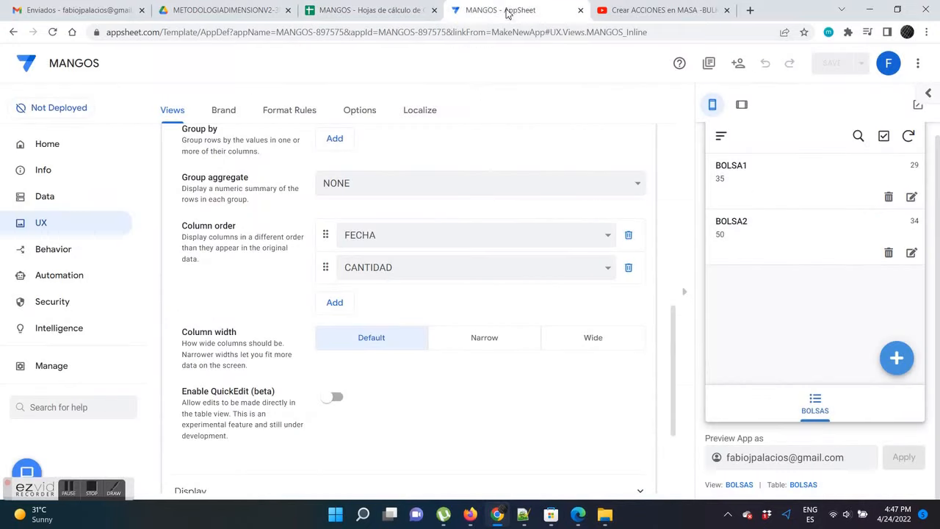
pyautogui.click(44, 197)
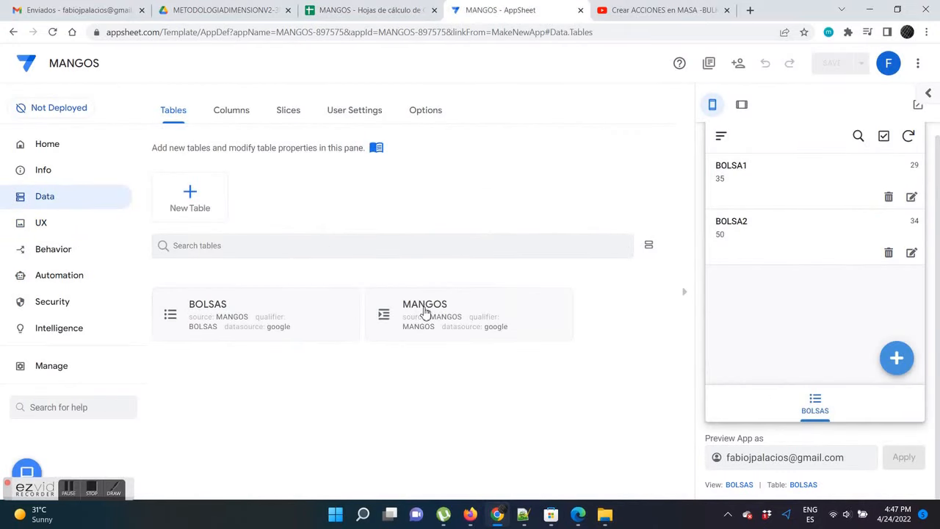
pyautogui.click(267, 318)
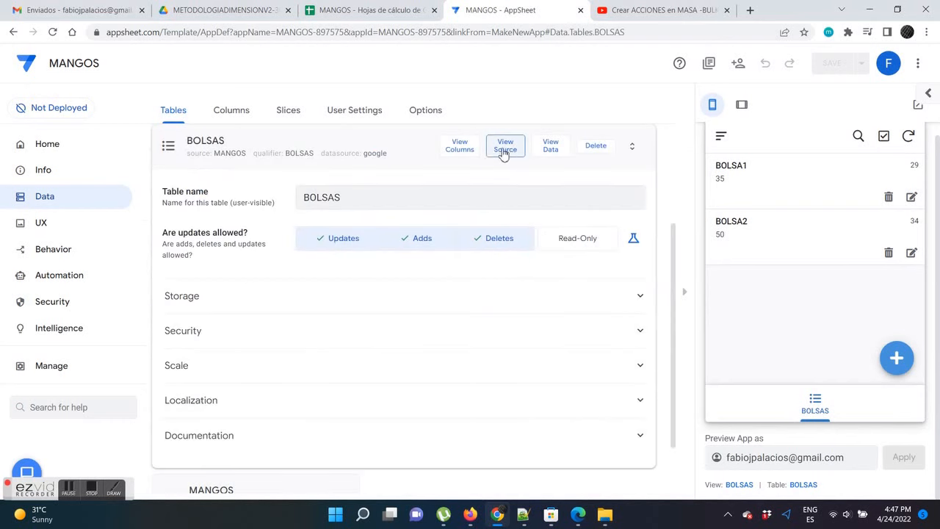
pyautogui.click(463, 147)
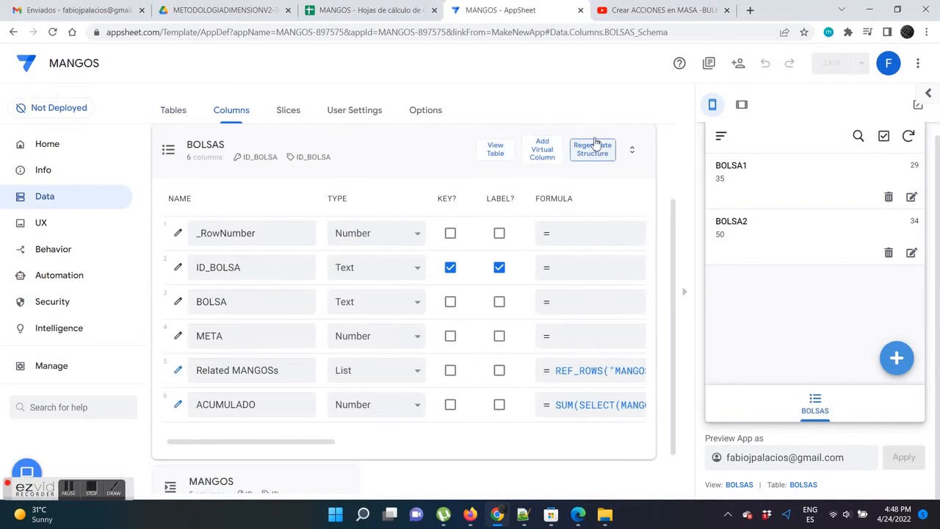
pyautogui.click(593, 149)
pyautogui.click(556, 392)
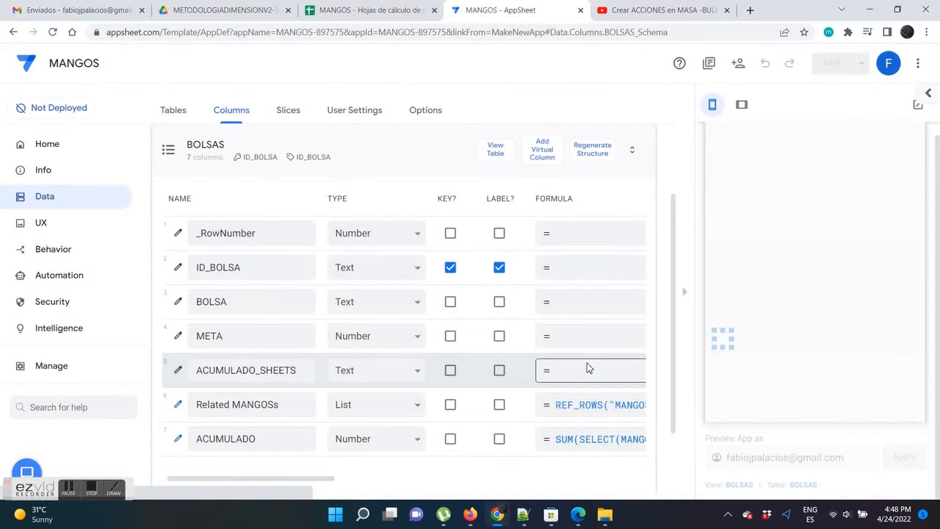
# Set the ACUMULADO_SHEETS column's type to Number and save the app.
pyautogui.click(279, 369)
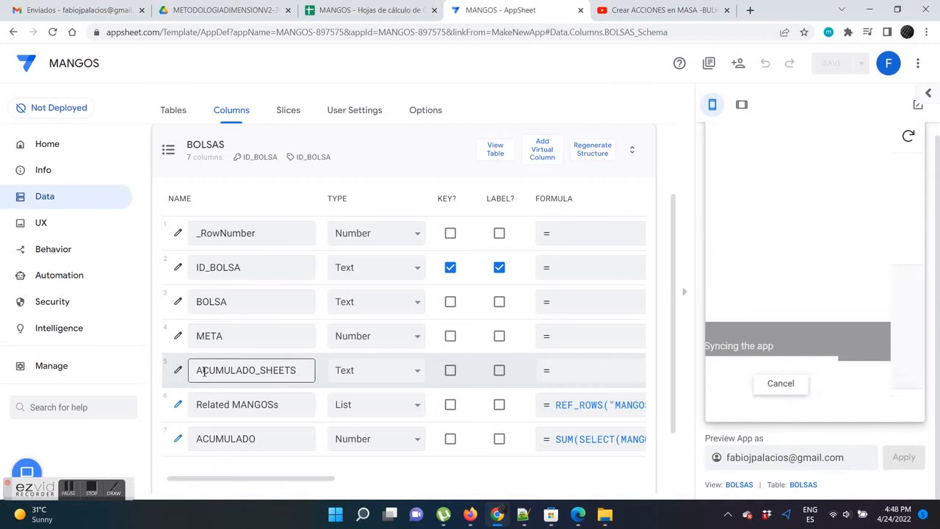
pyautogui.moveTo(222, 373); pyautogui.dragTo(390, 381)
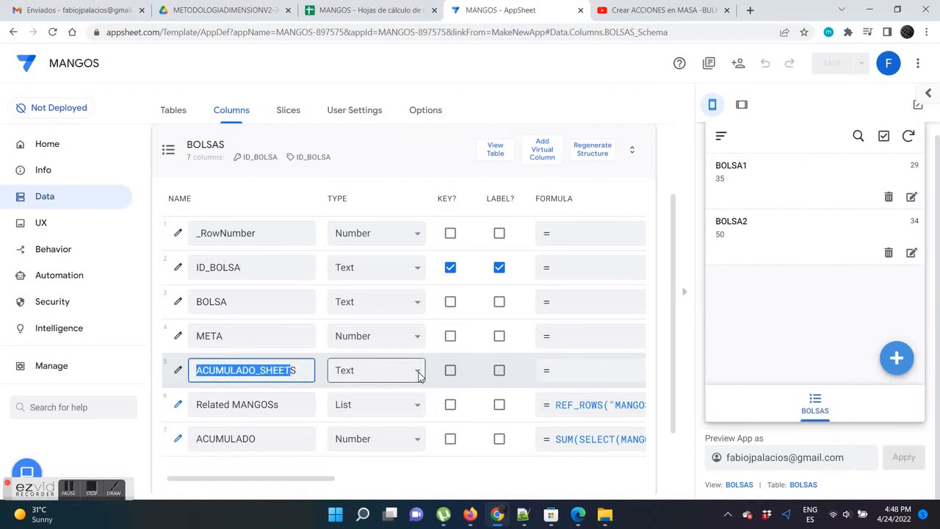
pyautogui.click(418, 374)
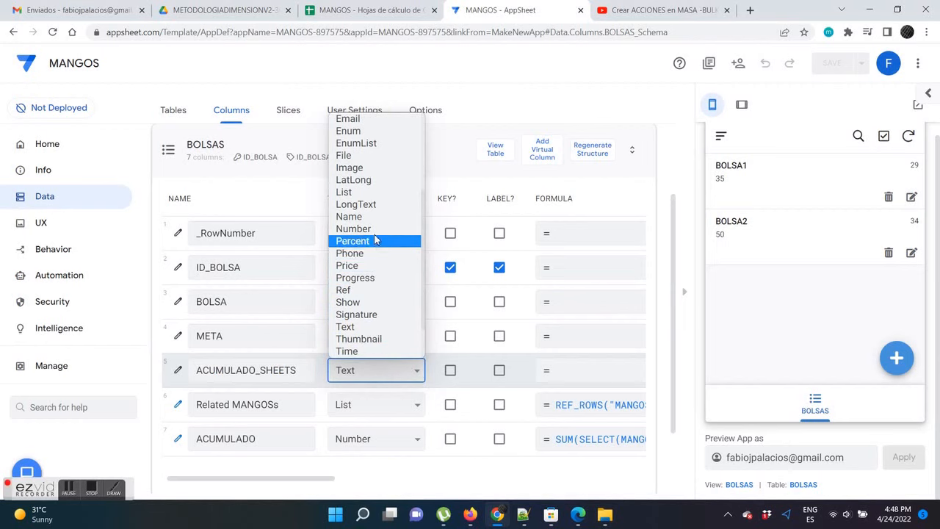
pyautogui.click(376, 230)
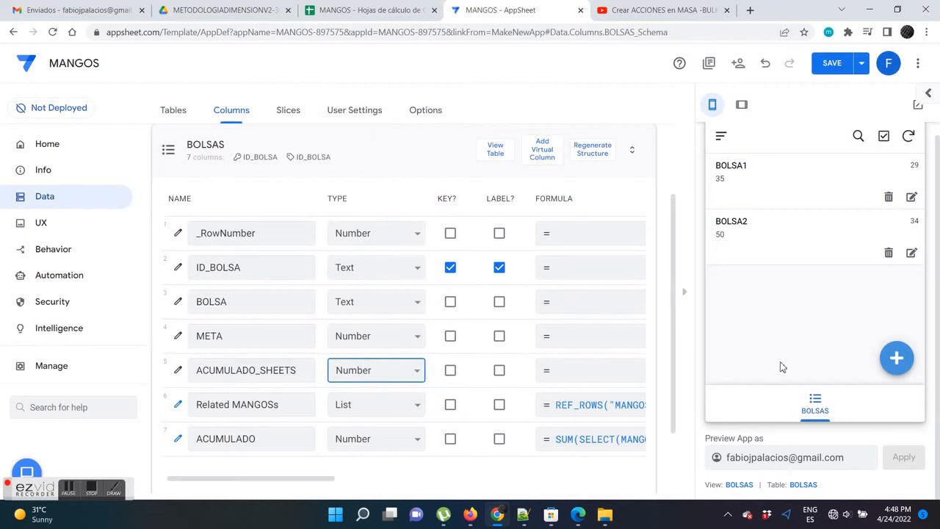
pyautogui.click(832, 63)
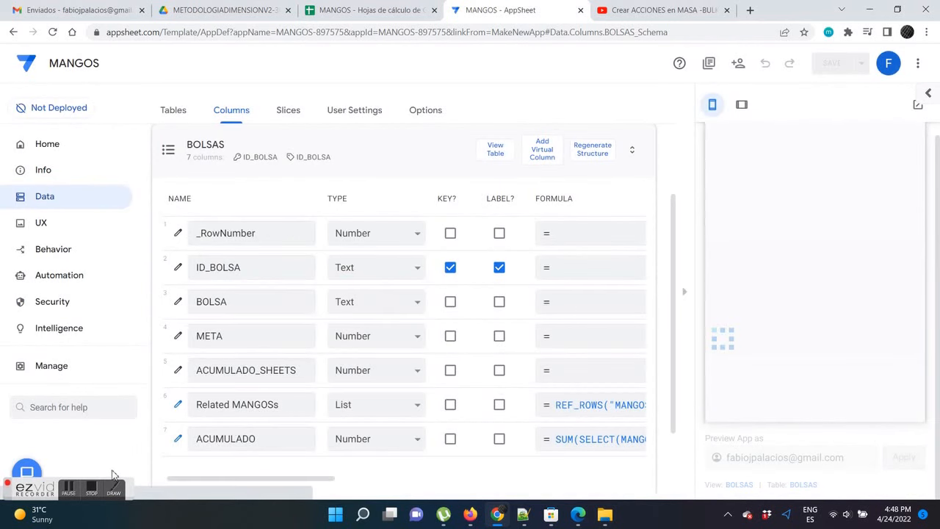
pyautogui.click(71, 493)
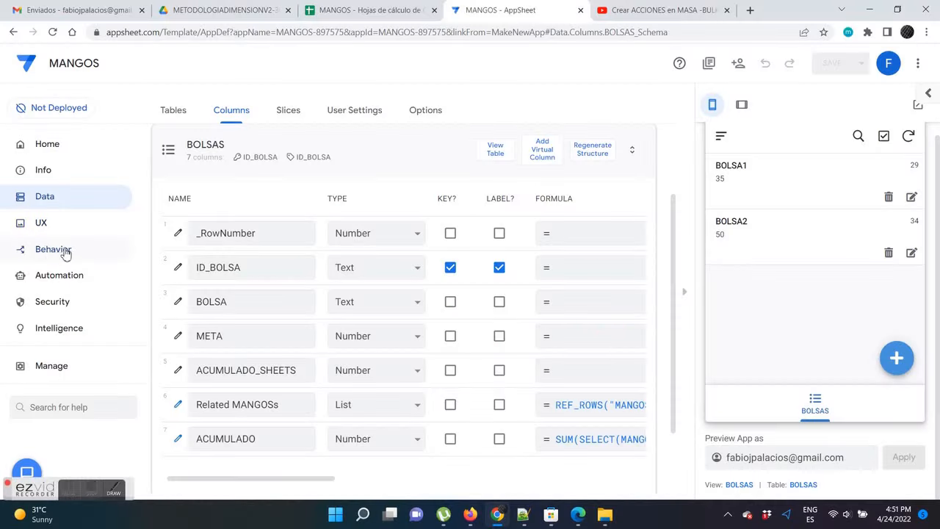
# Create a new action for the BOLSAS table and name it SUMAR MANGOS.
pyautogui.click(55, 250)
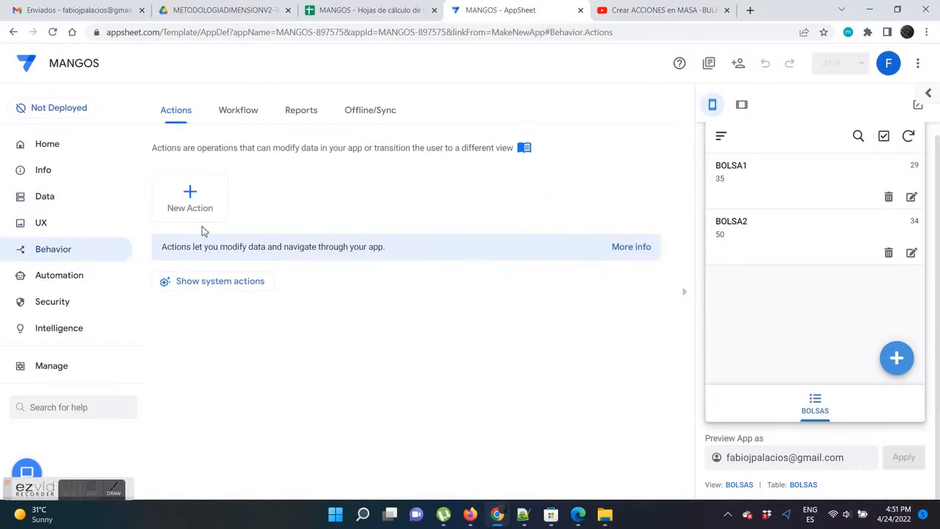
pyautogui.click(192, 193)
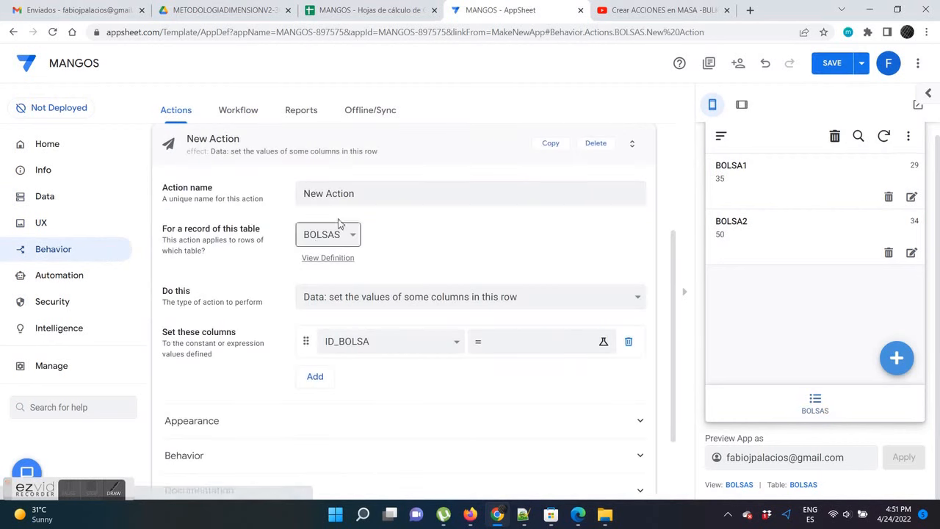
pyautogui.click(338, 193)
pyautogui.hotkey('ctrl', 'a')
pyautogui.write('S')
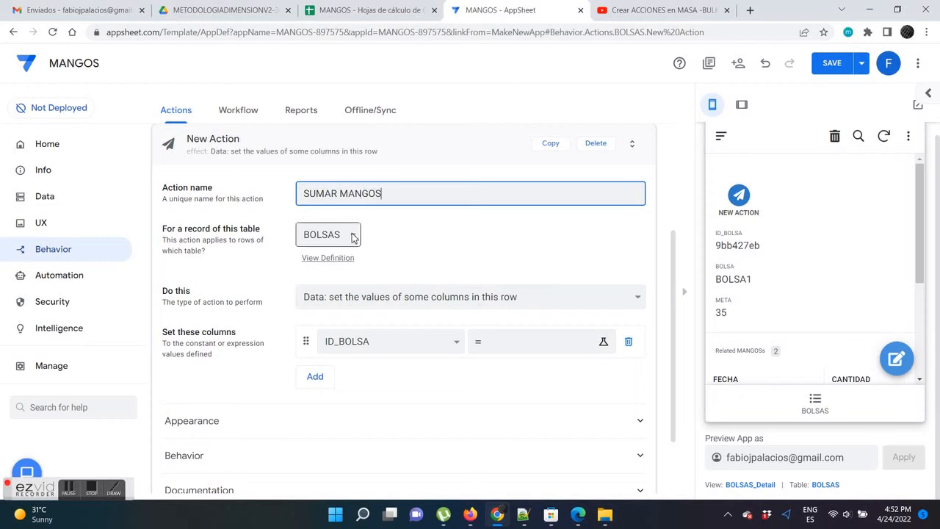
# Choose ACUMULADO_SHEETS as the column that the SUMAR MANGOS action sets.
pyautogui.click(474, 338)
pyautogui.click(455, 341)
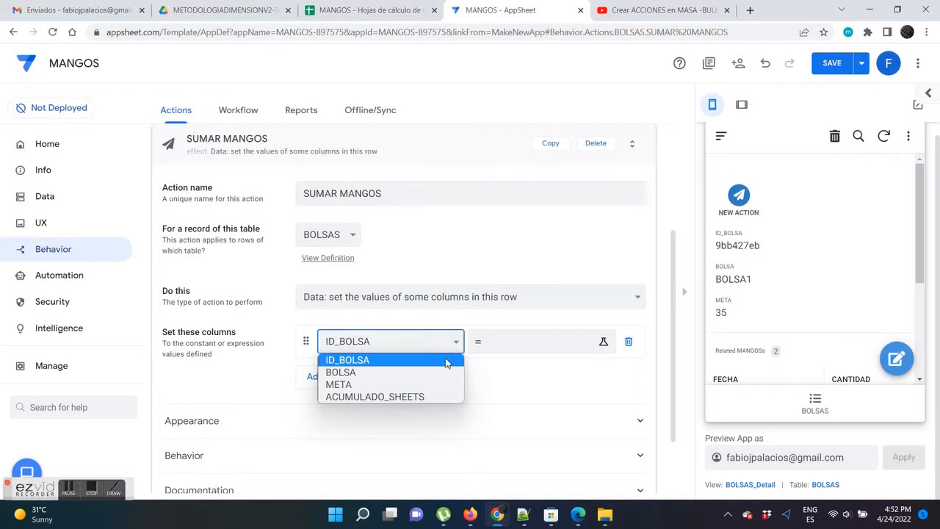
pyautogui.click(382, 393)
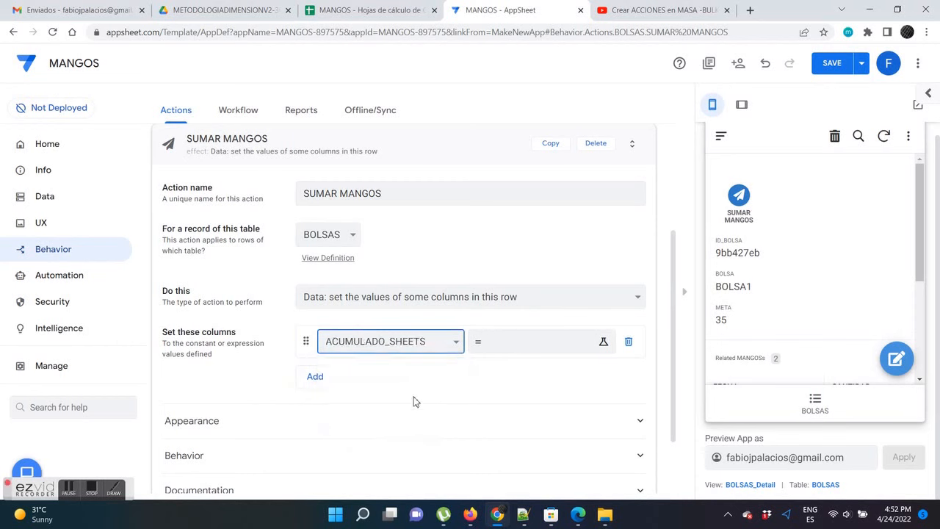
# Begin the new-value expression for ACUMULADO_SHEETS with SUM(SELECT(MANGOS[CANTIDAD],.
pyautogui.click(512, 348)
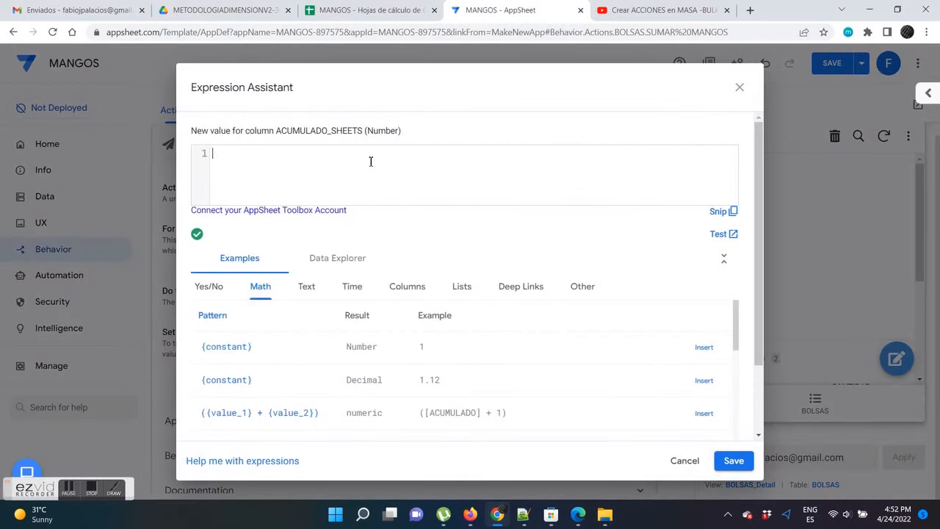
pyautogui.write('SUM( ')
pyautogui.write('SELECT')
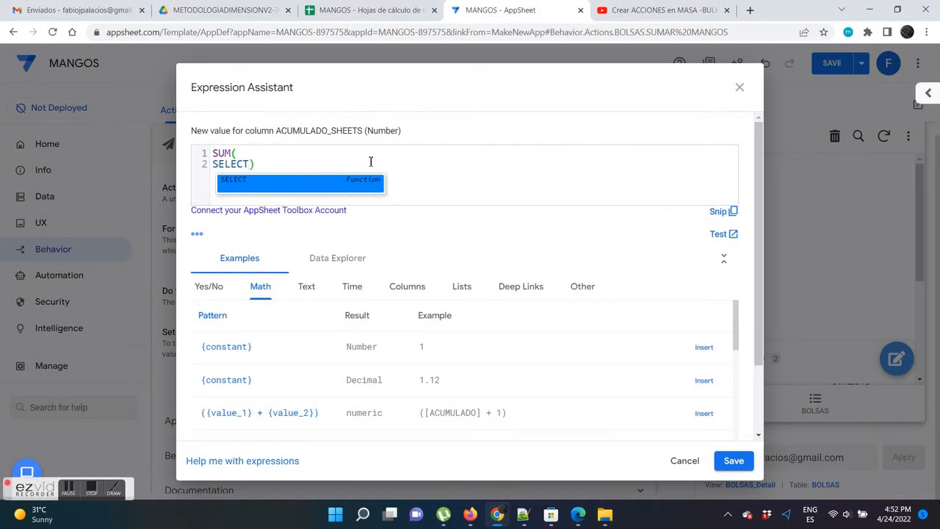
pyautogui.write('/')
pyautogui.press('BackSpace')
pyautogui.write('(')
pyautogui.press('Return')
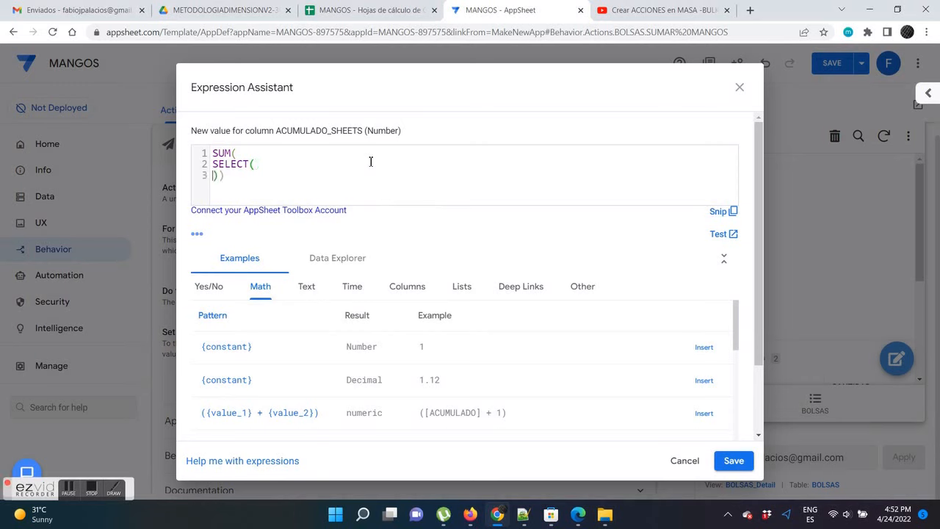
pyautogui.write('MANGOS')
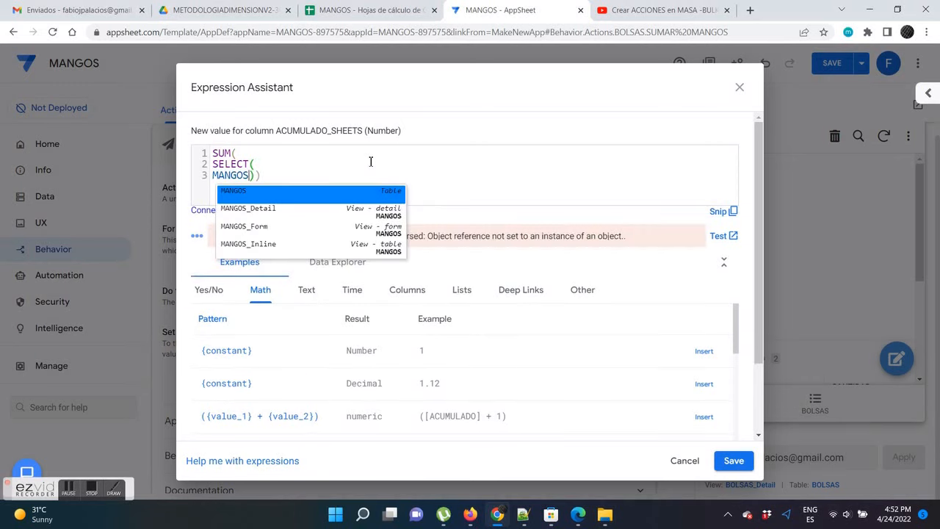
pyautogui.write('[CANTIDAD]')
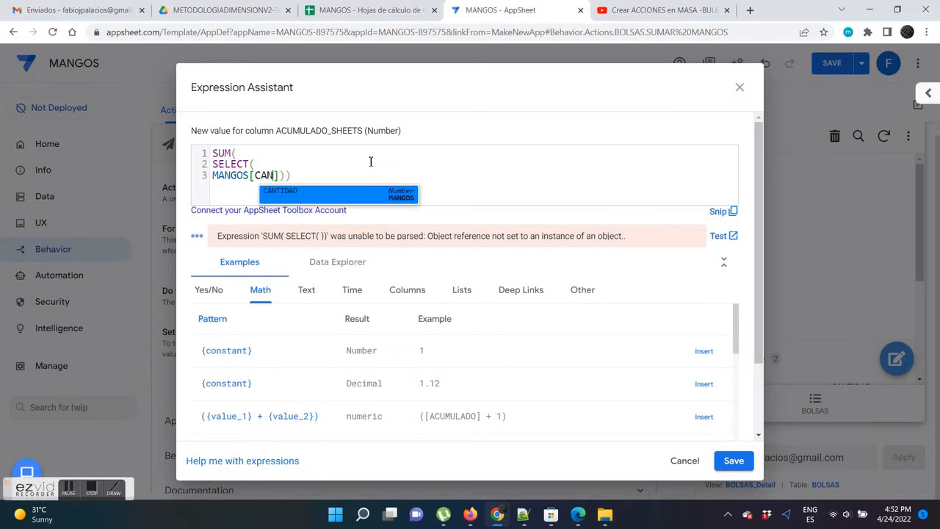
pyautogui.write(',')
# Add the SELECT condition ID_BOLSA=[_THISROW].[ID_BOLSA] and place the two closing parentheses on their own lines.
pyautogui.press('Return')
pyautogui.write('ID')
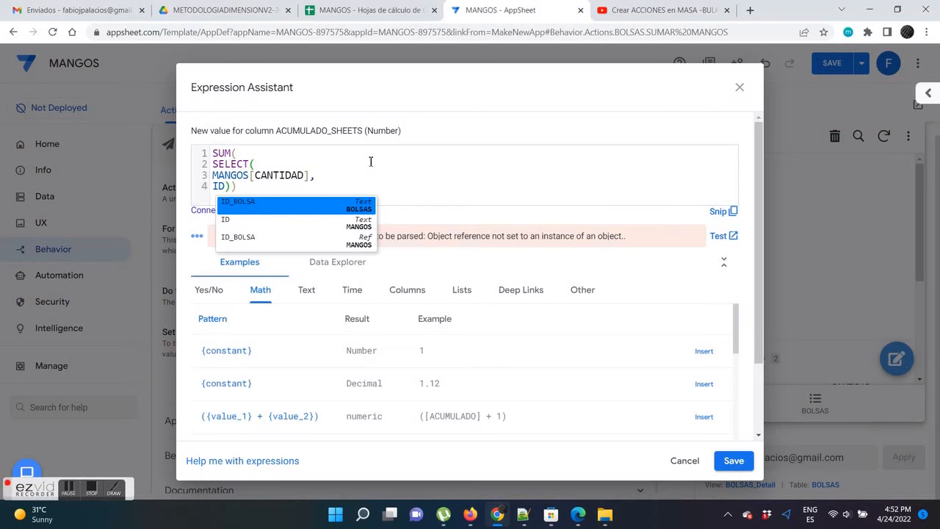
pyautogui.press('Down')
pyautogui.press('Down')
pyautogui.press('Return')
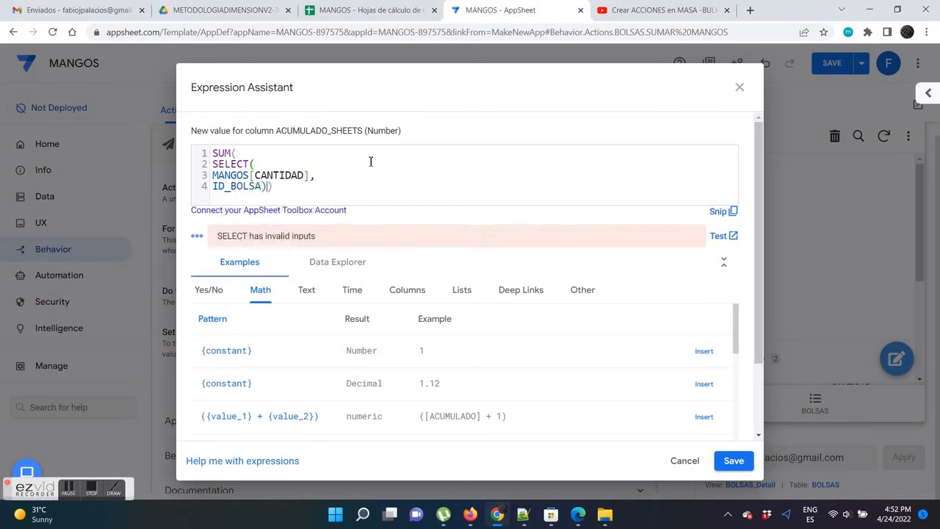
pyautogui.write('=[_THISROW]')
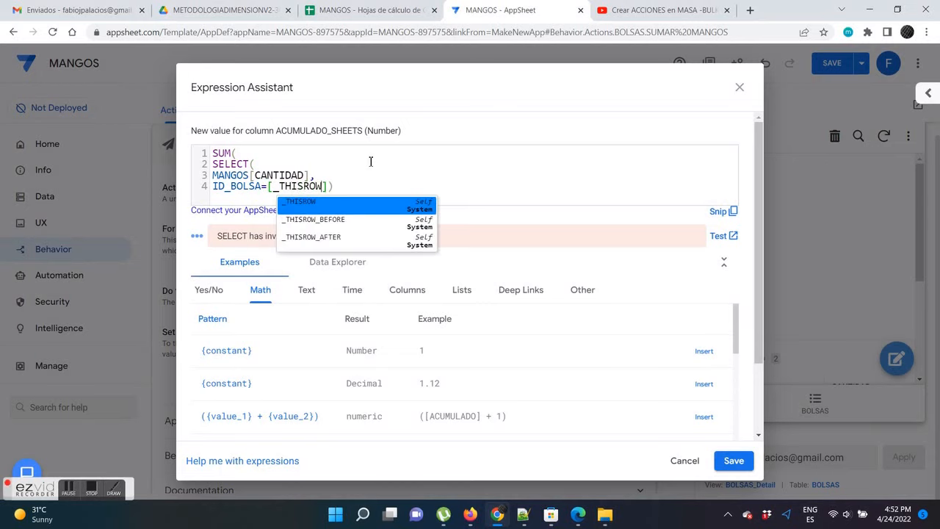
pyautogui.write('.[ID')
pyautogui.press('Return')
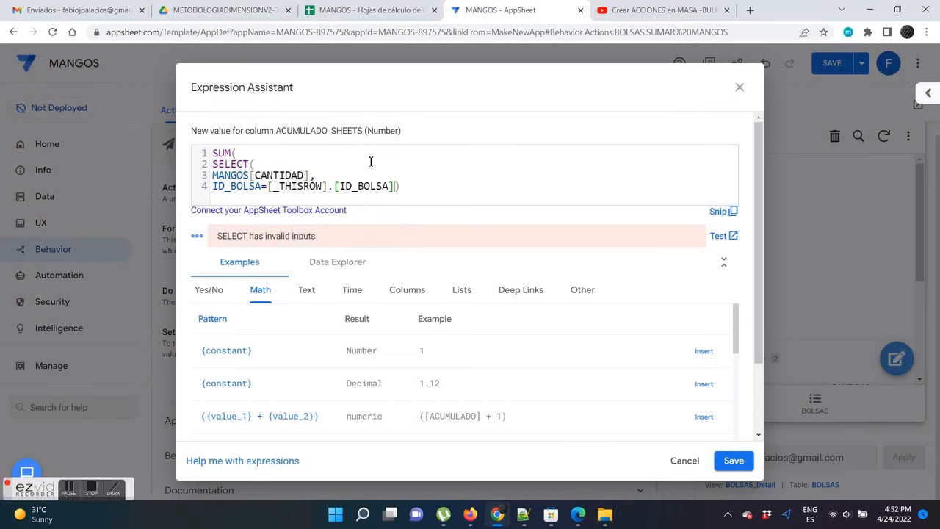
pyautogui.press('Return')
pyautogui.press('Return')
pyautogui.write(')')
# Enclose the first ID_BOLSA in square brackets so the condition reads [ID_BOLSA]=[_THISROW].[ID_BOLSA].
pyautogui.click(219, 189)
pyautogui.write('[')
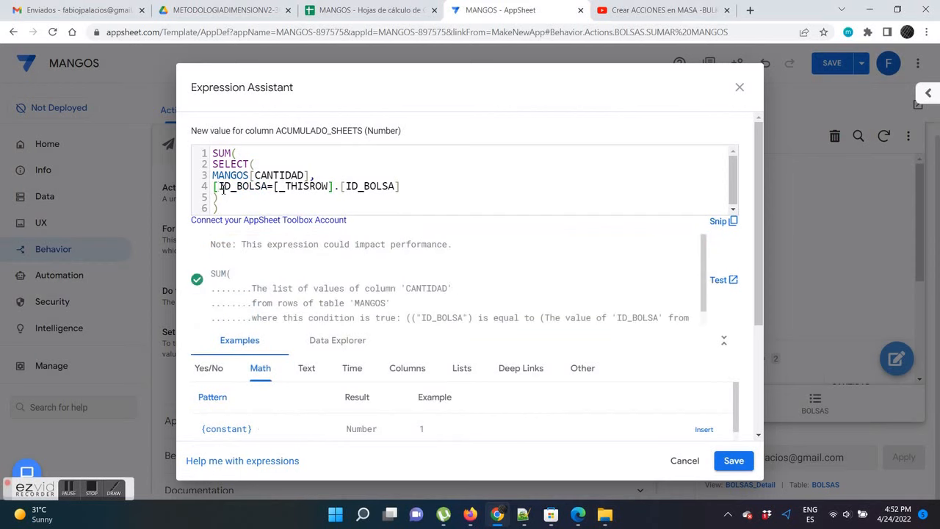
pyautogui.click(270, 189)
pyautogui.write(']')
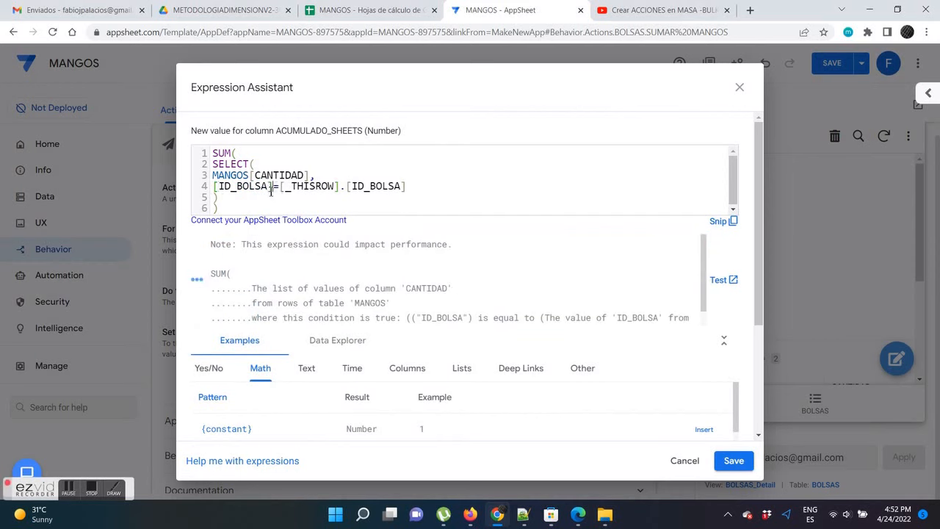
# Save the SUM expression for ACUMULADO_SHEETS and set the SUMAR MANGOS action's prominence to Do not display.
pyautogui.moveTo(232, 214); pyautogui.dragTo(192, 152)
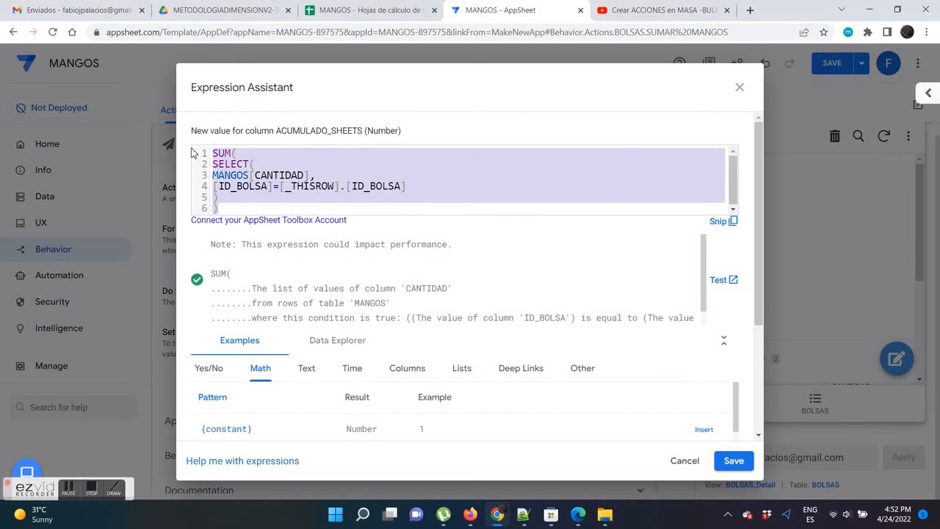
pyautogui.click(734, 460)
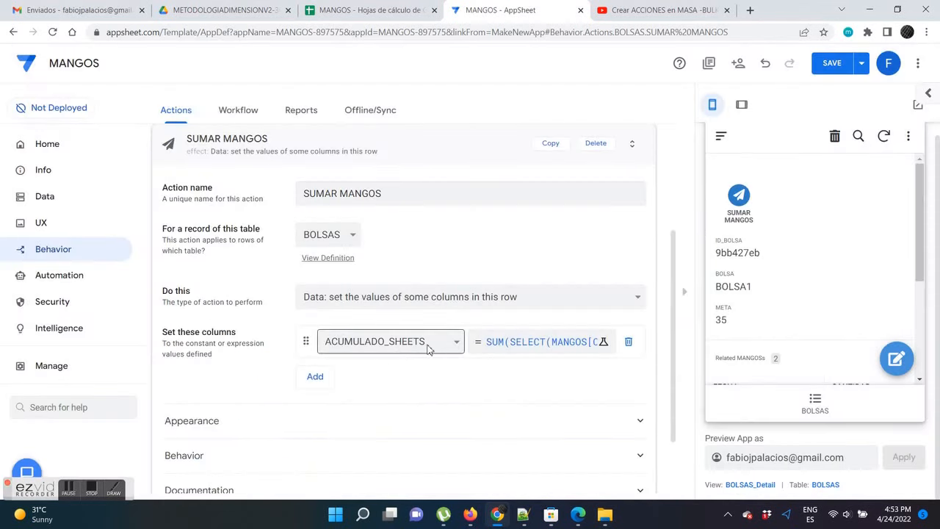
pyautogui.scroll(-1, 279, 419)
pyautogui.click(211, 365)
pyautogui.scroll(-2, 514, 389)
pyautogui.scroll(-1, 521, 397)
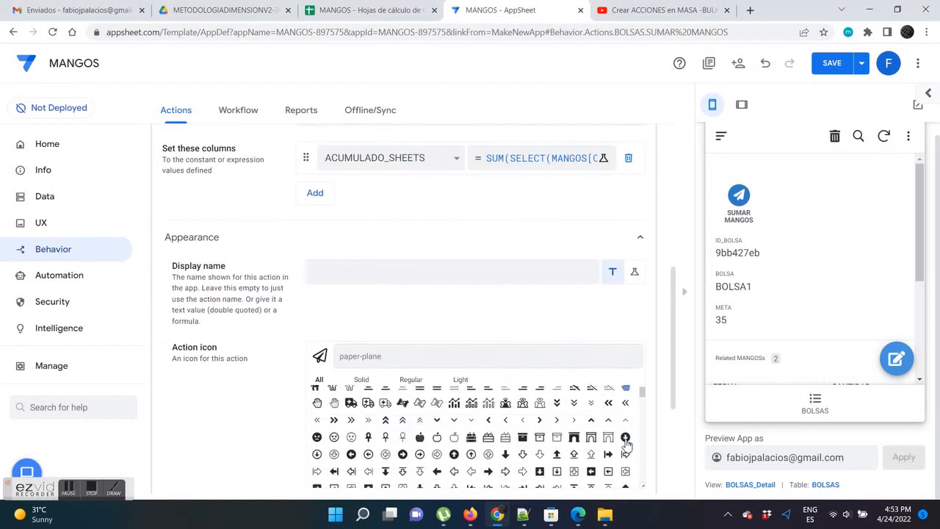
pyautogui.scroll(-5, 625, 443)
pyautogui.click(606, 329)
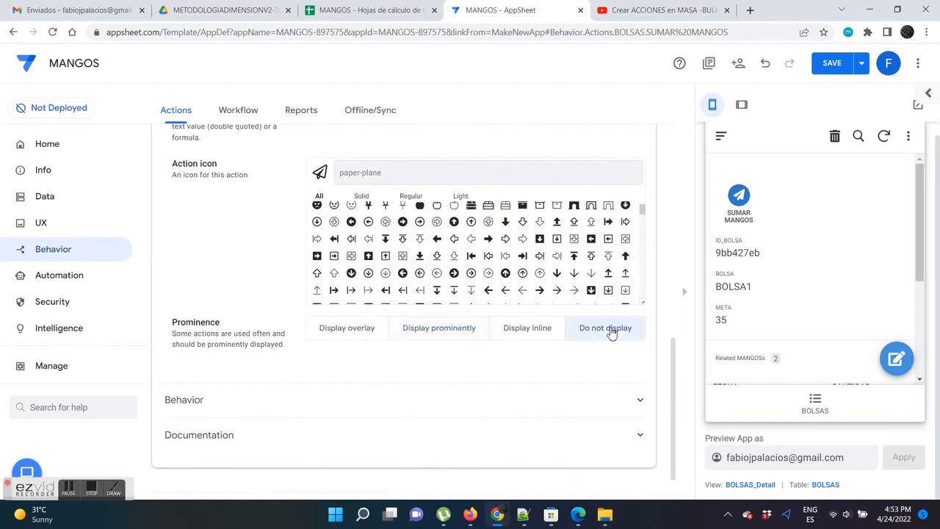
# Save the app and collapse the SUMAR MANGOS action.
pyautogui.click(835, 66)
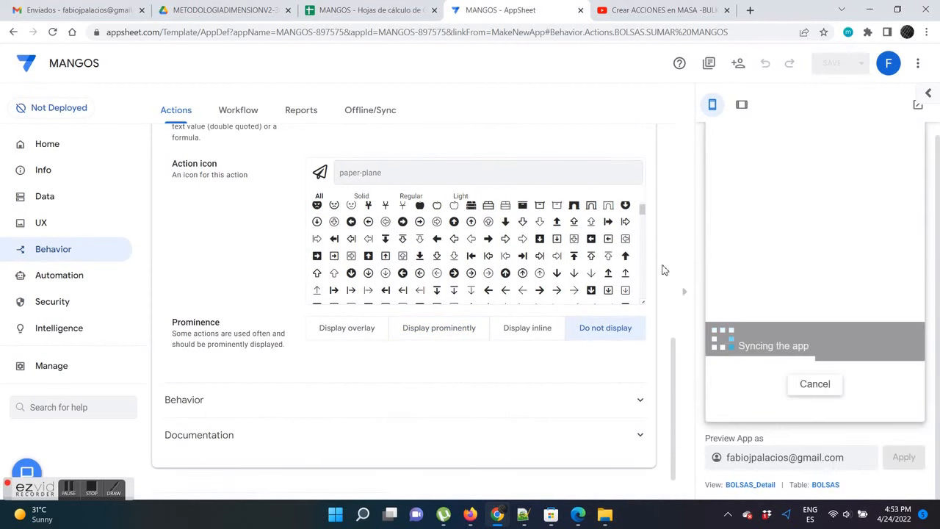
pyautogui.scroll(6, 252, 289)
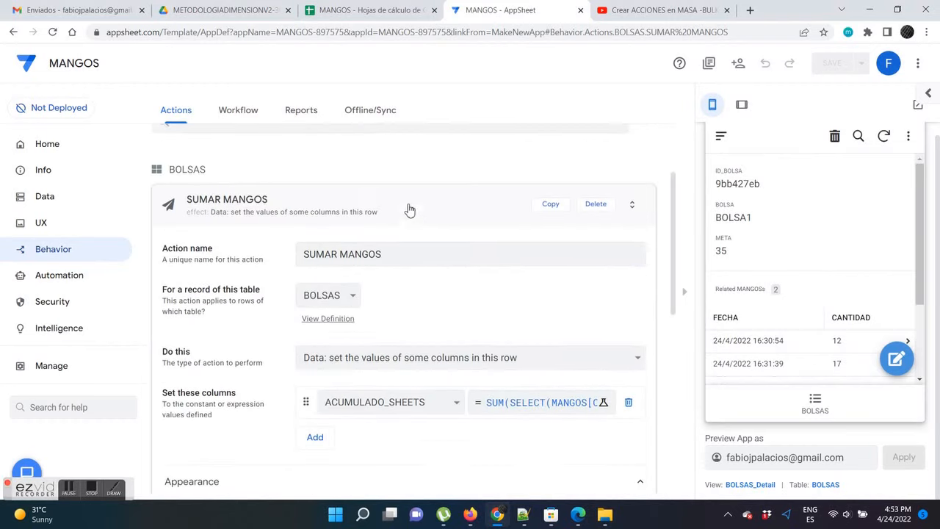
pyautogui.click(410, 212)
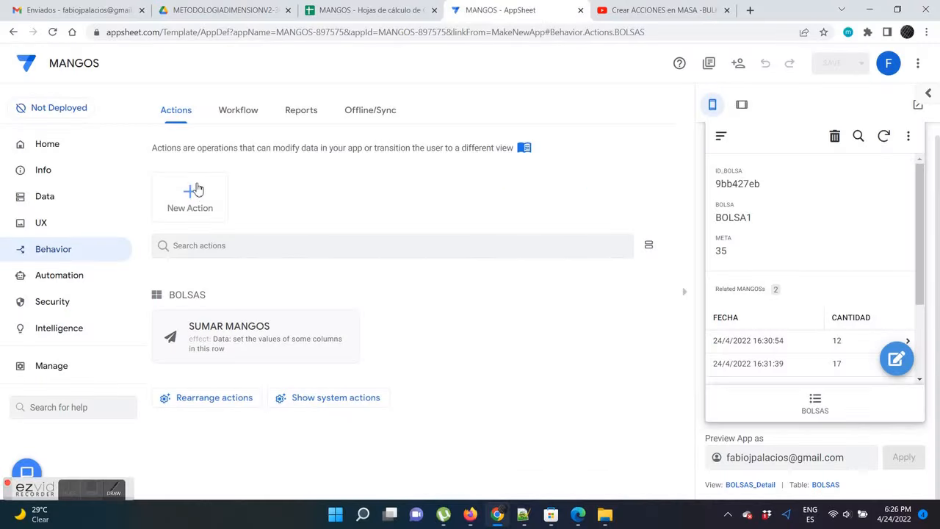
# Create a new action for the BOLSAS table and name it SUMA TOTAL.
pyautogui.click(198, 188)
pyautogui.click(463, 193)
pyautogui.moveTo(463, 193); pyautogui.dragTo(243, 213)
pyautogui.write('SUMA TOTAL')
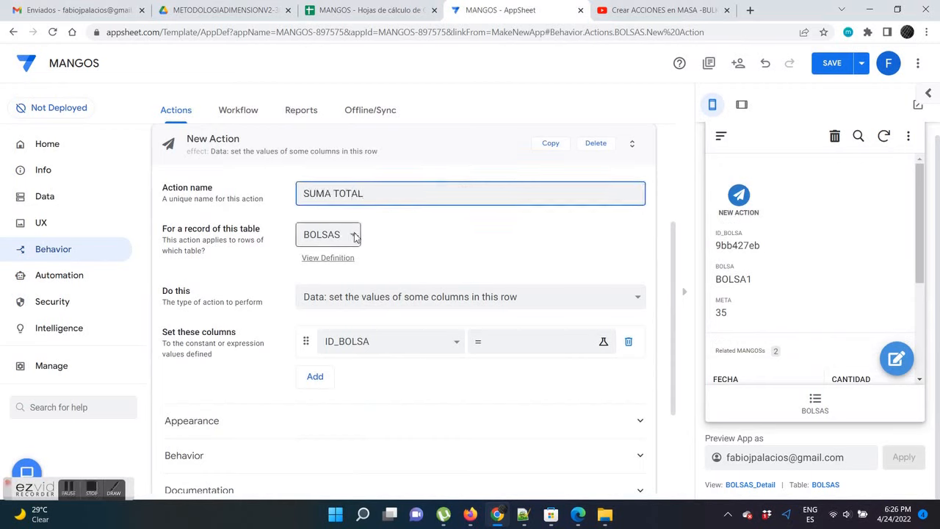
# Set SUMA TOTAL to Data: execute an action on a set of rows, with MANGOS as the referenced table.
pyautogui.click(615, 301)
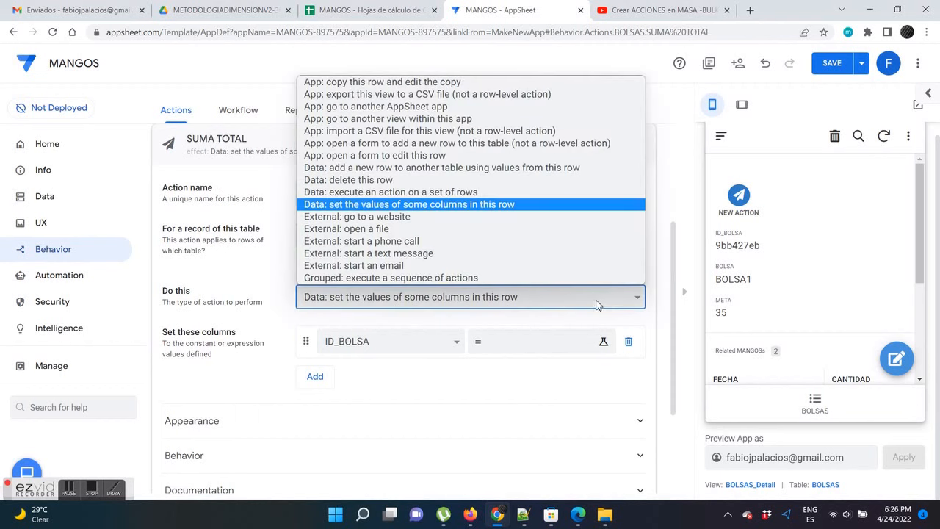
pyautogui.click(433, 191)
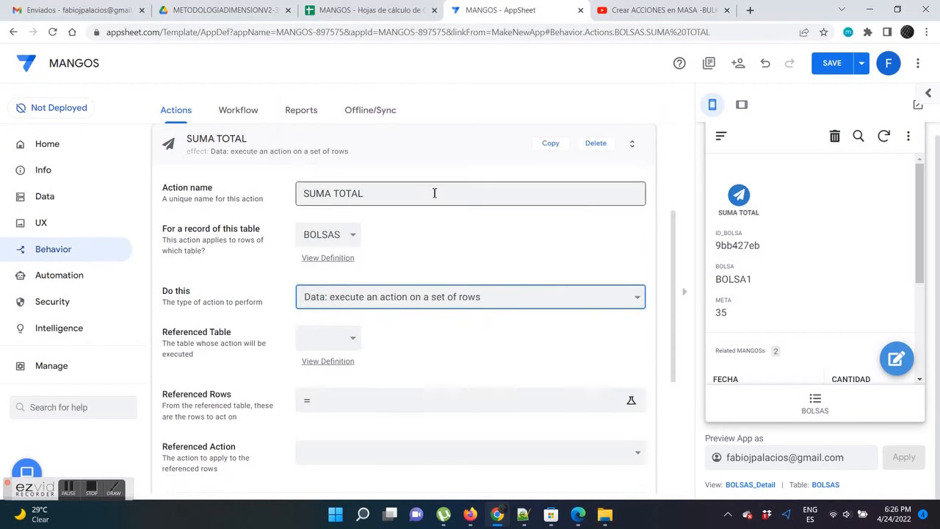
pyautogui.click(354, 342)
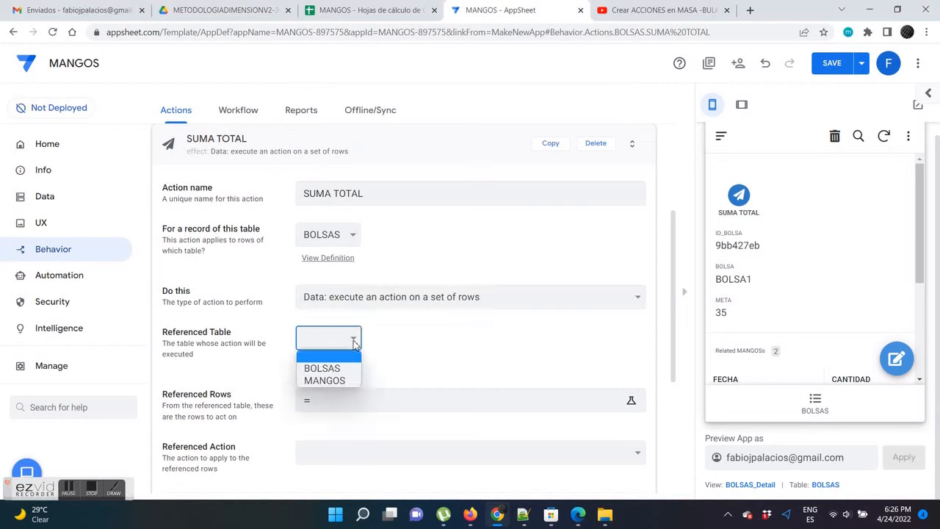
pyautogui.click(339, 382)
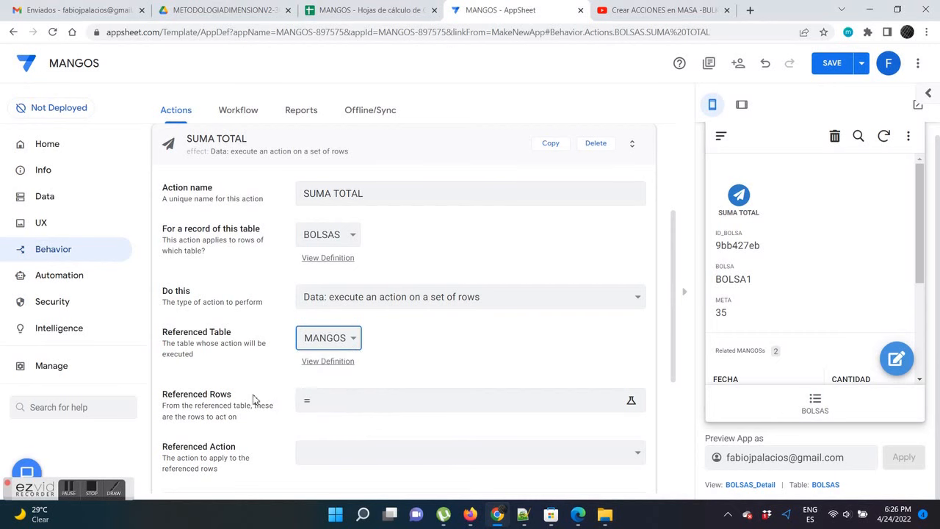
# Begin the Referenced Rows expression of SUMA TOTAL with SELECT(BOLSAS.
pyautogui.click(345, 405)
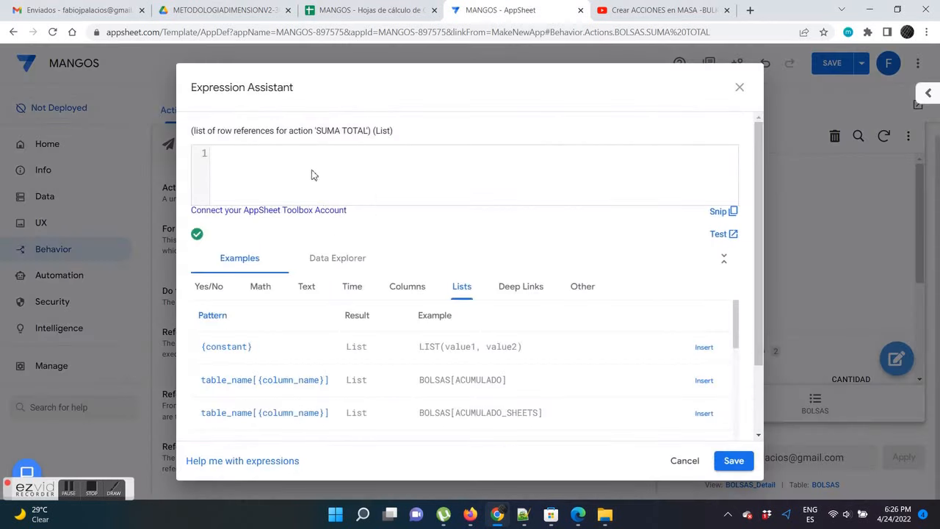
pyautogui.write('SELECT')
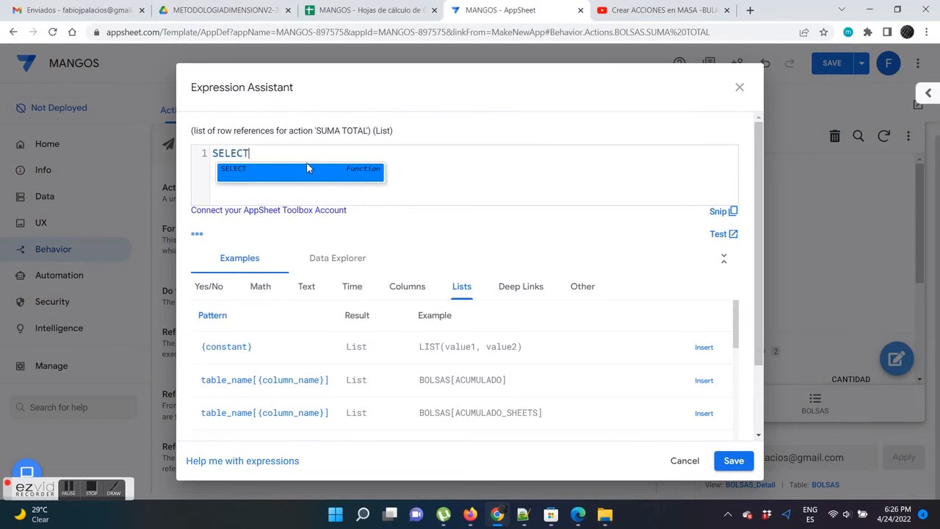
pyautogui.write('(MANGOS')
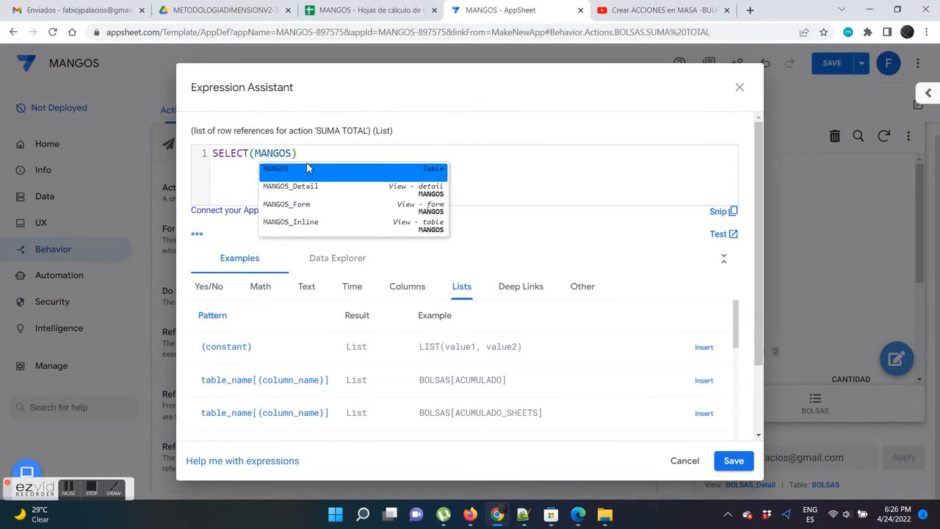
pyautogui.press('BackSpace')
pyautogui.press('BackSpace')
pyautogui.press('BackSpace')
pyautogui.press('BackSpace')
pyautogui.press('BackSpace')
pyautogui.press('BackSpace')
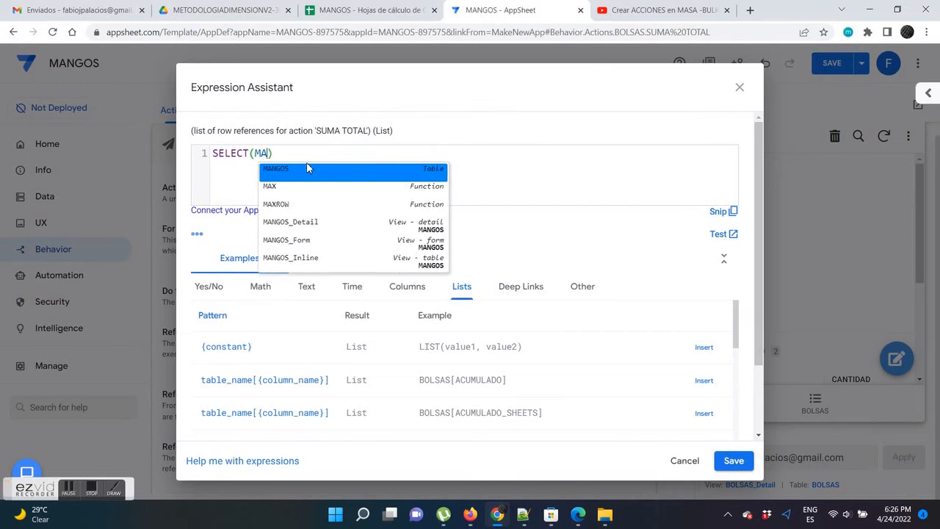
pyautogui.write('BOLA')
pyautogui.press('BackSpace')
pyautogui.write('SAS')
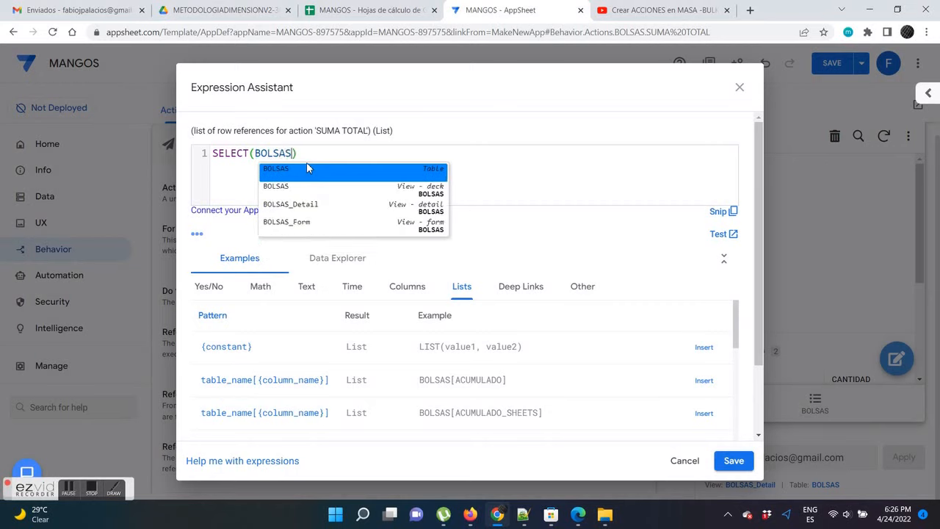
# Complete the Referenced Rows expression as SELECT(BOLSAS[ID_BOLSA], TRUE) and save it.
pyautogui.write('[ID')
pyautogui.click(308, 168)
pyautogui.write(', TRUE')
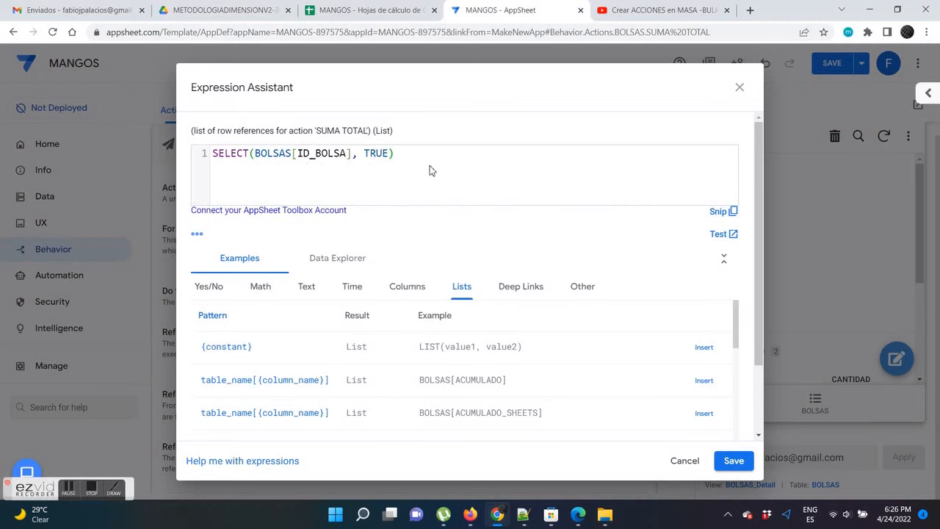
pyautogui.moveTo(422, 159); pyautogui.dragTo(176, 156)
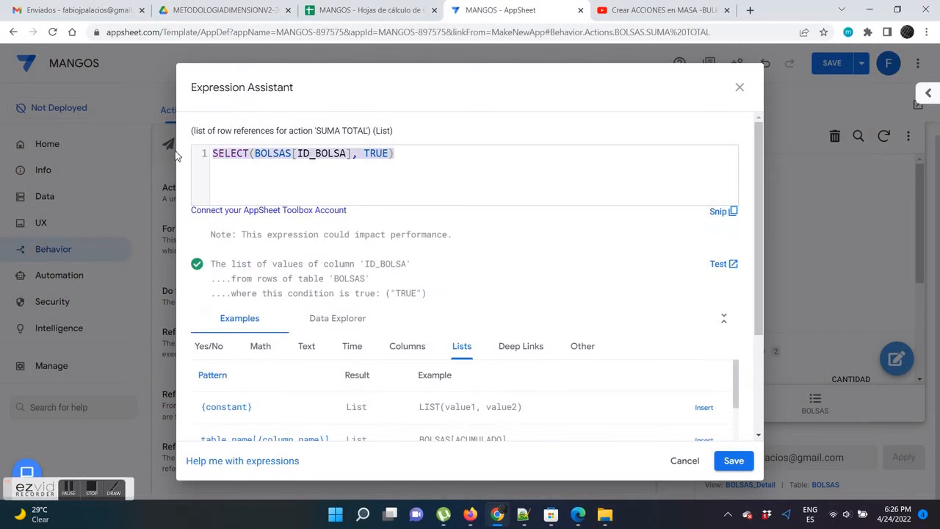
pyautogui.click(733, 460)
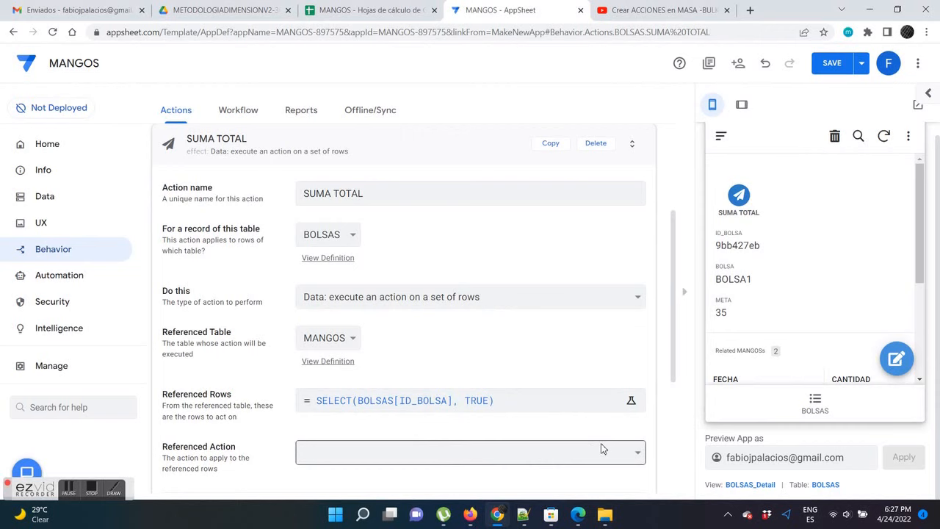
# Change SUMA TOTAL's referenced table to BOLSAS and choose SUMAR MANGOS as its referenced action.
pyautogui.click(353, 338)
pyautogui.click(355, 357)
pyautogui.click(631, 452)
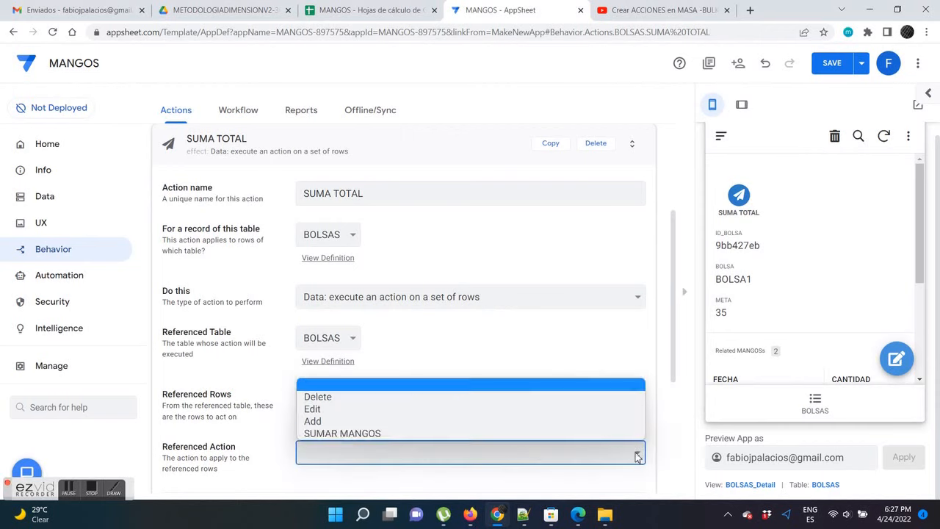
pyautogui.click(533, 433)
# Filter the SUMA TOTAL action icons by "coun", choose the outlined globe icon, and save the app.
pyautogui.scroll(-2, 546, 340)
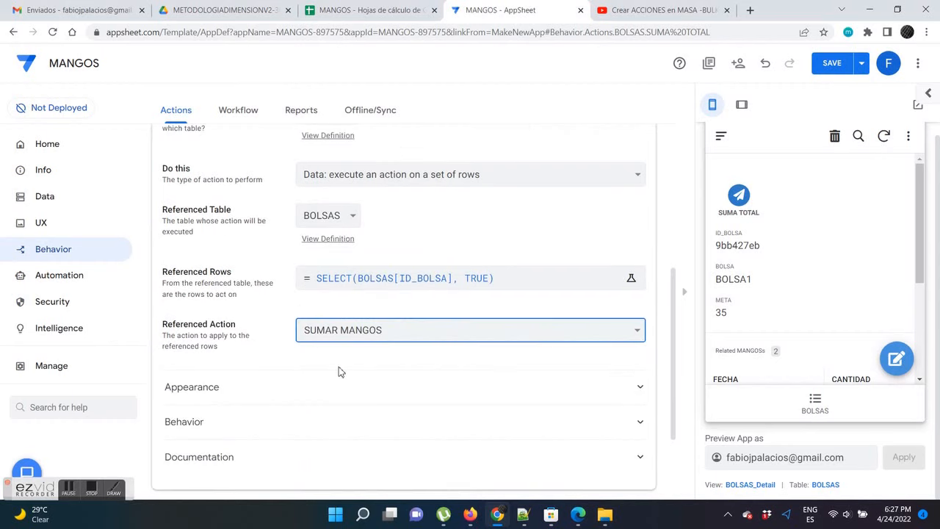
pyautogui.click(606, 398)
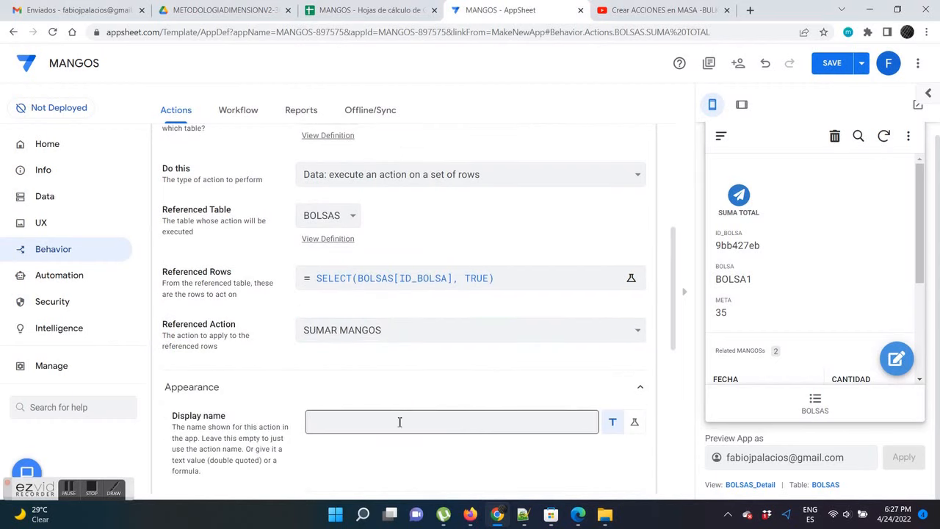
pyautogui.scroll(-2, 440, 423)
pyautogui.scroll(-5, 499, 424)
pyautogui.click(318, 384)
pyautogui.write('coun')
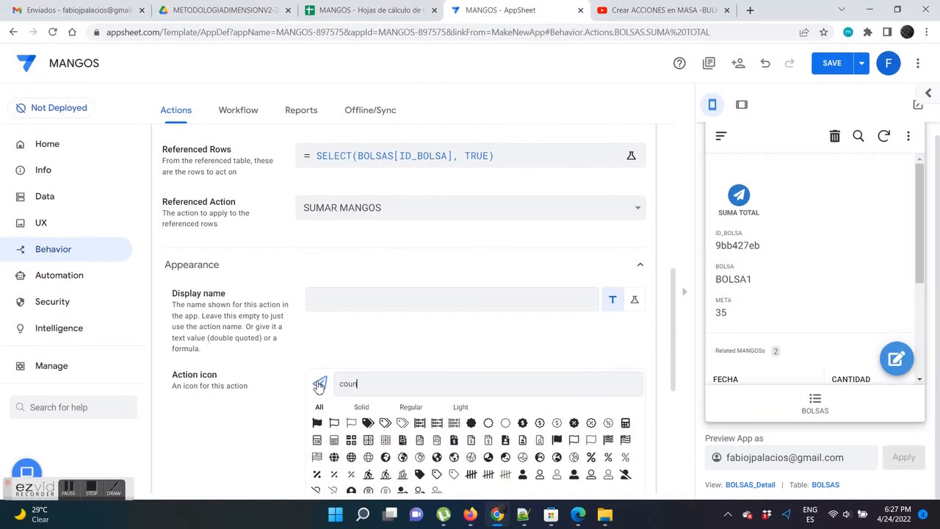
pyautogui.click(351, 457)
pyautogui.scroll(-2, 265, 422)
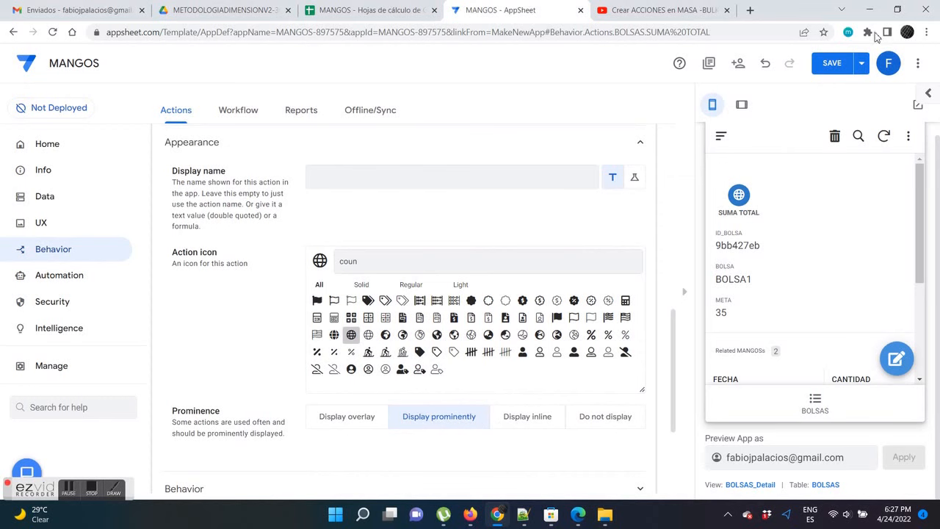
pyautogui.click(832, 64)
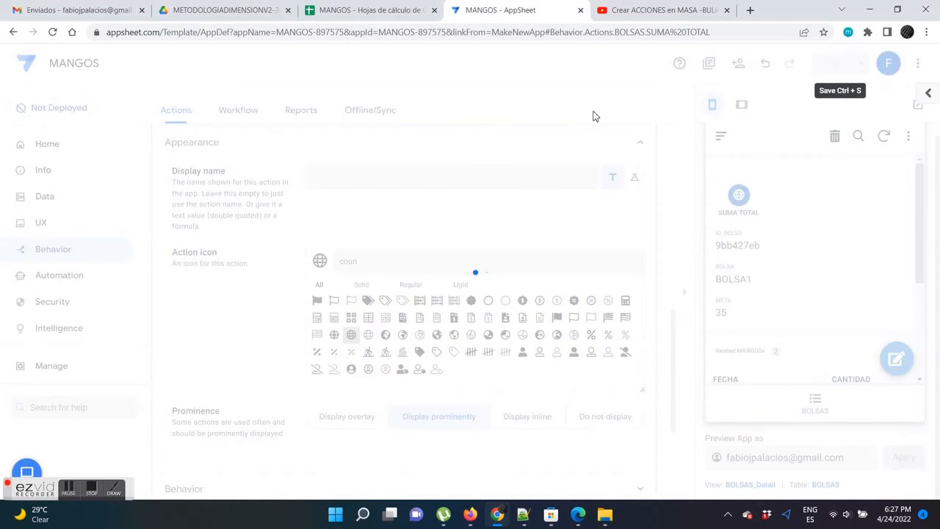
# Examine BOLSA1's details in the app preview, then the ACUMULADO_SHEETS column of the MANGOS spreadsheet in Google Sheets.
pyautogui.scroll(4, 563, 228)
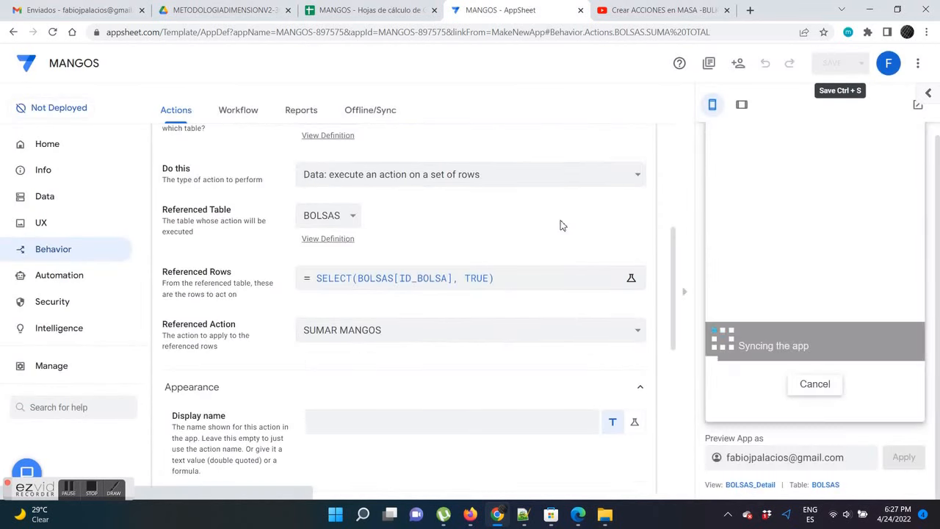
pyautogui.scroll(1, 560, 226)
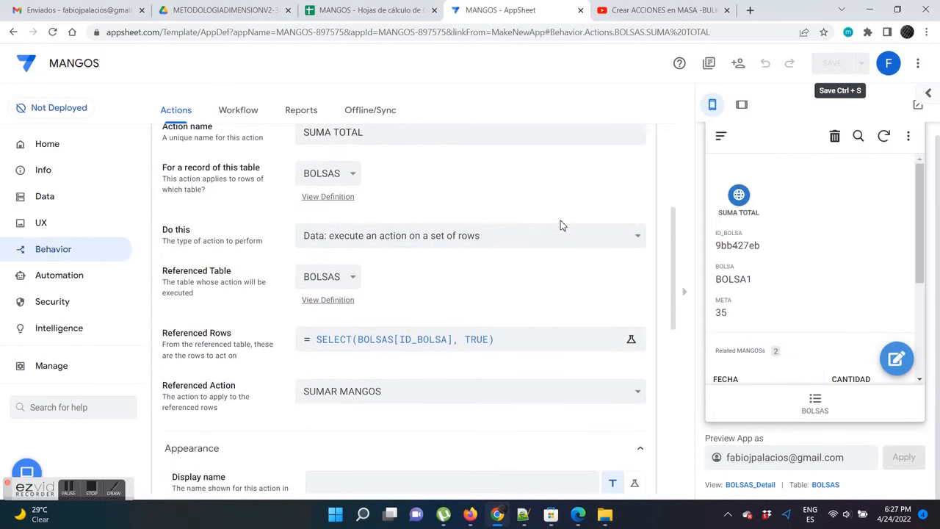
pyautogui.scroll(3, 561, 225)
pyautogui.click(816, 408)
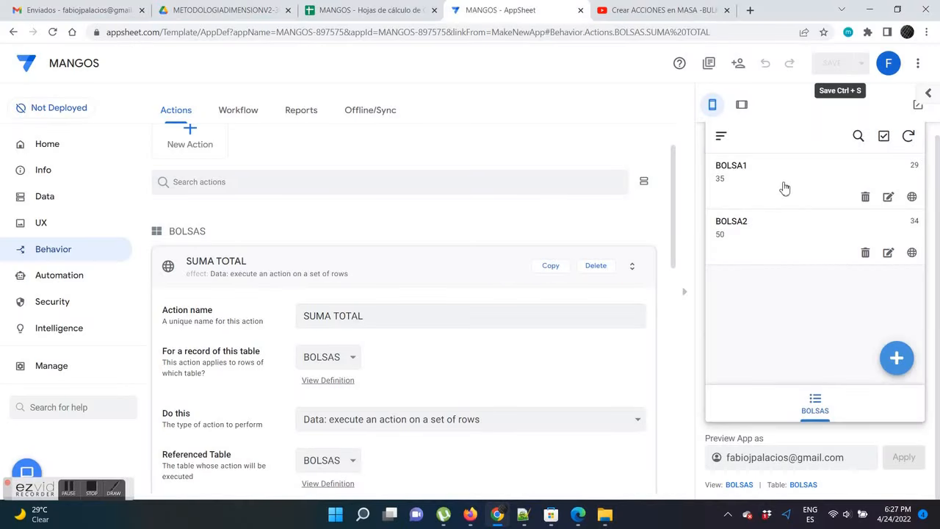
pyautogui.click(785, 186)
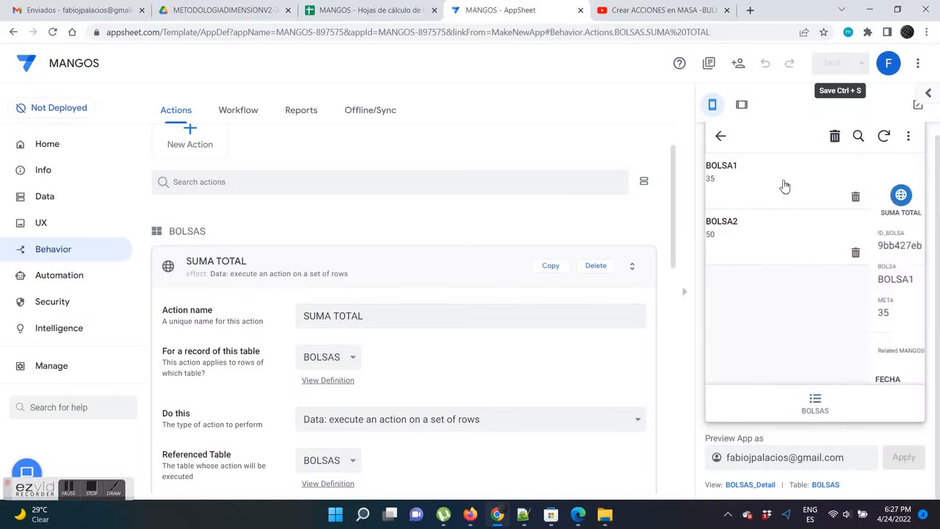
pyautogui.scroll(-3, 807, 220)
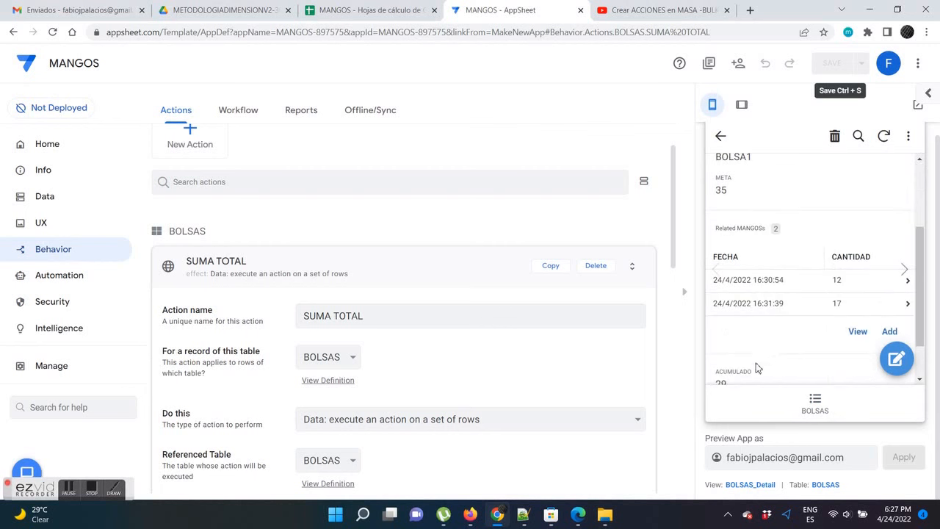
pyautogui.scroll(-1, 758, 367)
pyautogui.click(368, 9)
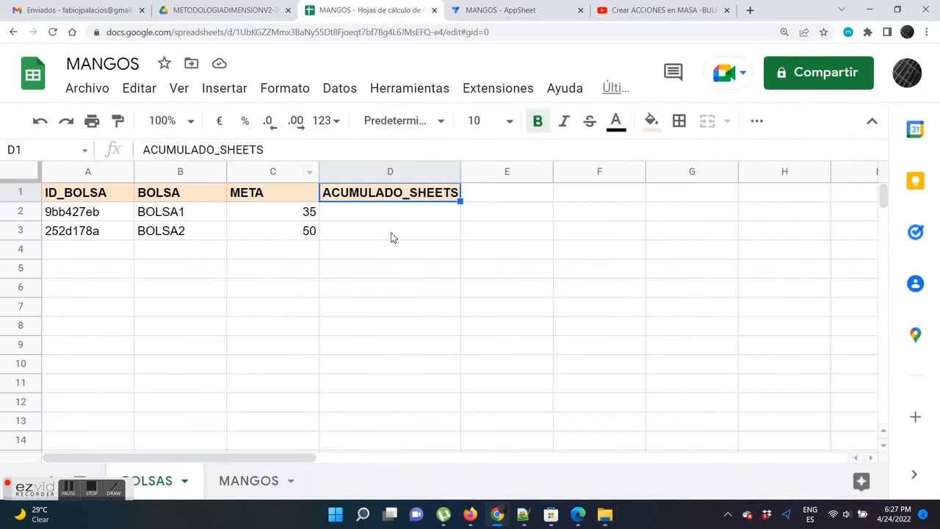
# Return to AppSheet, run SUMA TOTAL from BOLSA1's detail view, and check the ACUMULADO_SHEETS column in Google Sheets.
pyautogui.click(492, 13)
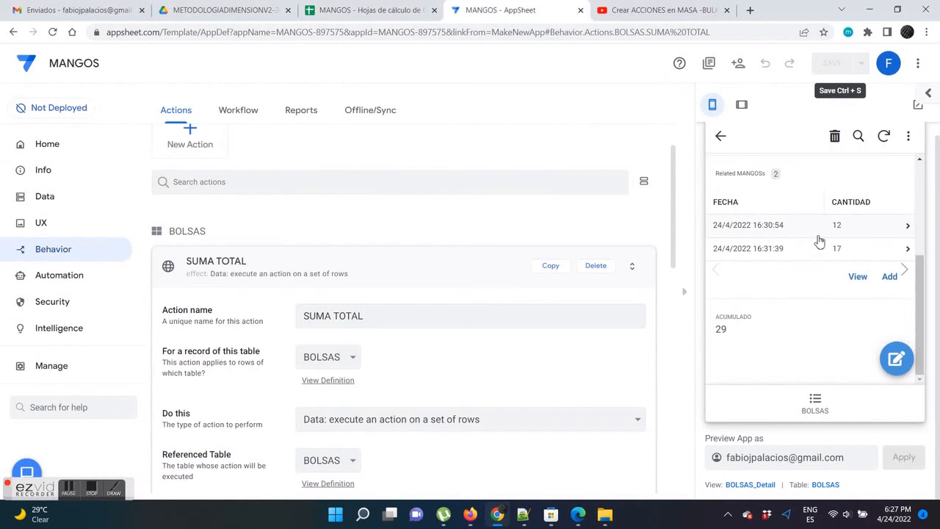
pyautogui.scroll(2, 815, 235)
pyautogui.scroll(1, 808, 217)
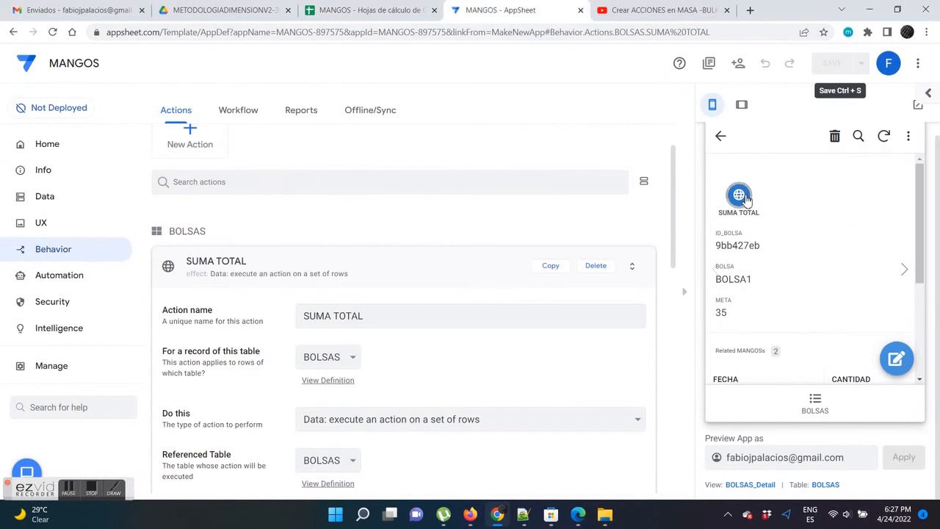
pyautogui.click(738, 194)
pyautogui.click(399, 10)
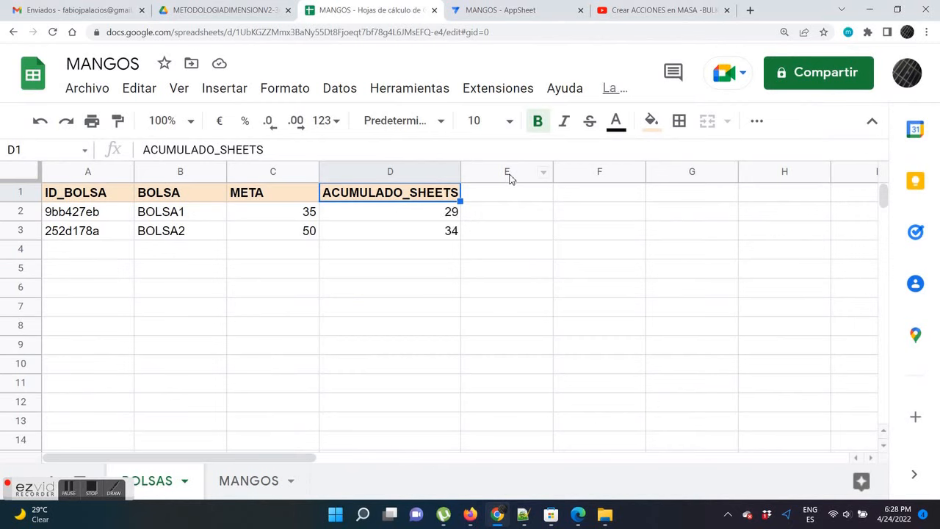
# Compare the ACUMULADO_SHEETS values in the BOLSAS sheet with the bags in the AppSheet preview, and examine the MANGOS sheet's records.
pyautogui.click(442, 235)
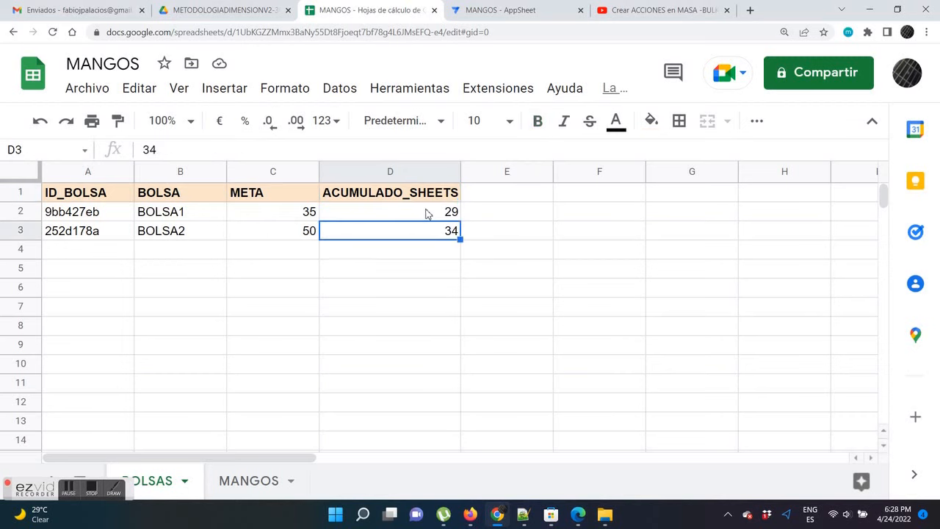
pyautogui.click(420, 221)
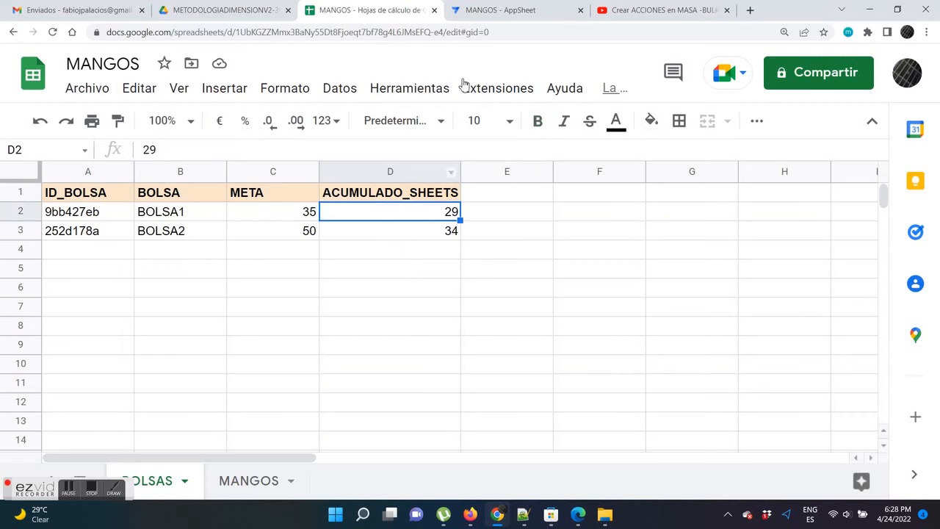
pyautogui.click(495, 11)
pyautogui.scroll(-3, 804, 242)
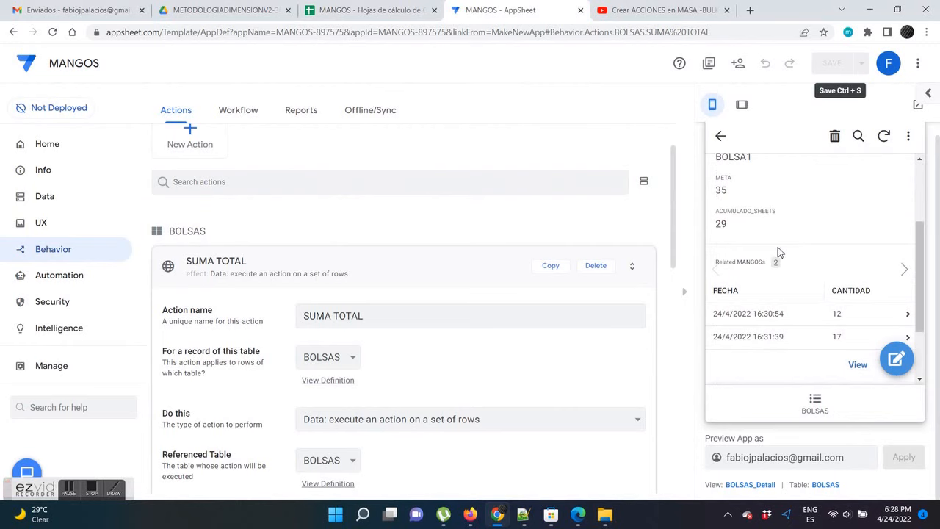
pyautogui.click(721, 136)
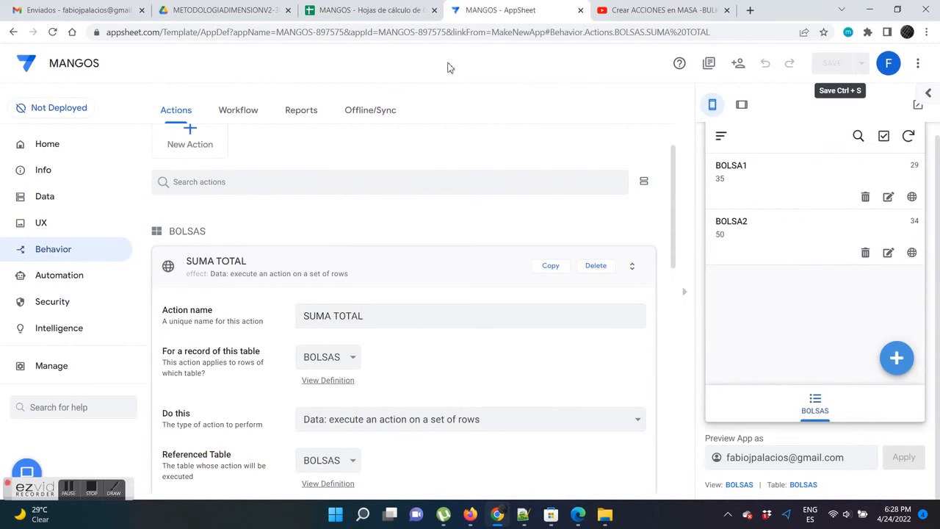
pyautogui.click(356, 10)
pyautogui.click(428, 235)
pyautogui.click(427, 217)
pyautogui.click(478, 7)
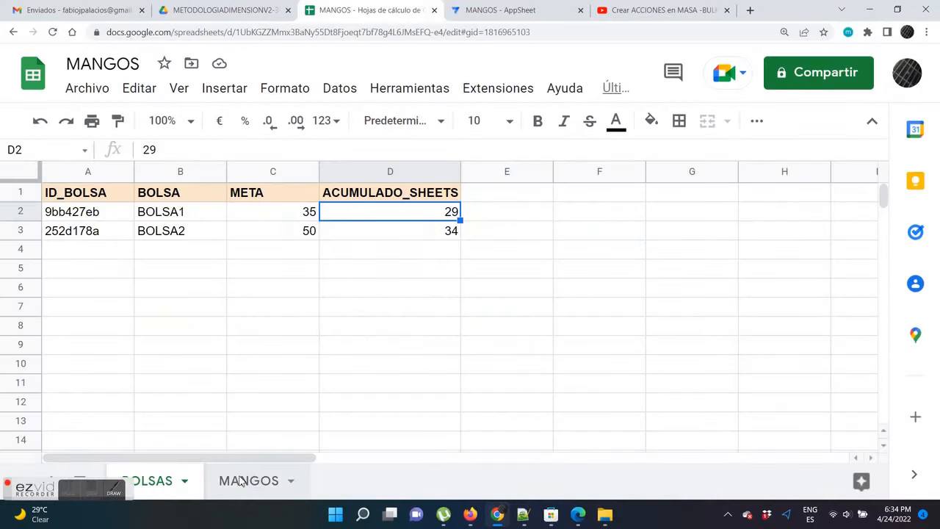
pyautogui.click(252, 480)
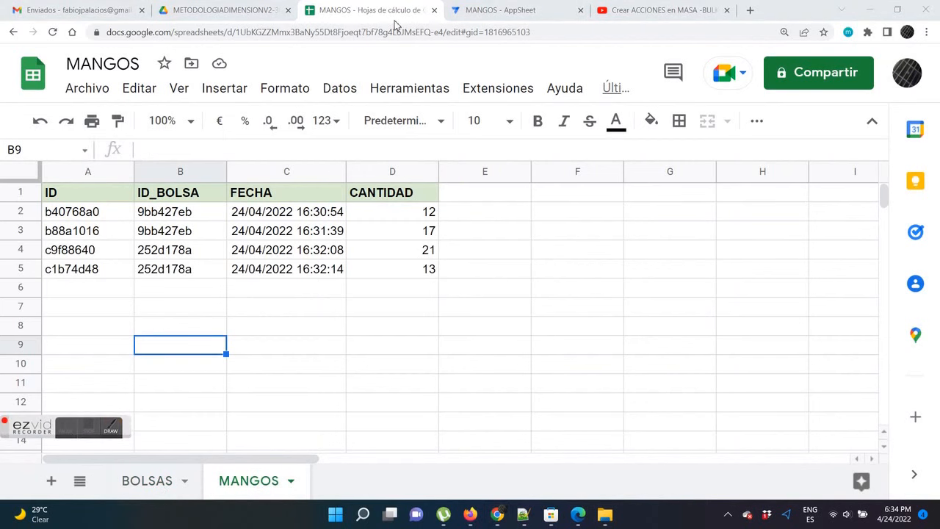
# Return to AppSheet and add a bag named BOLSA3 with META 70 in the app preview, leaving ACUMULADO_SHEETS empty, and save it.
pyautogui.click(458, 11)
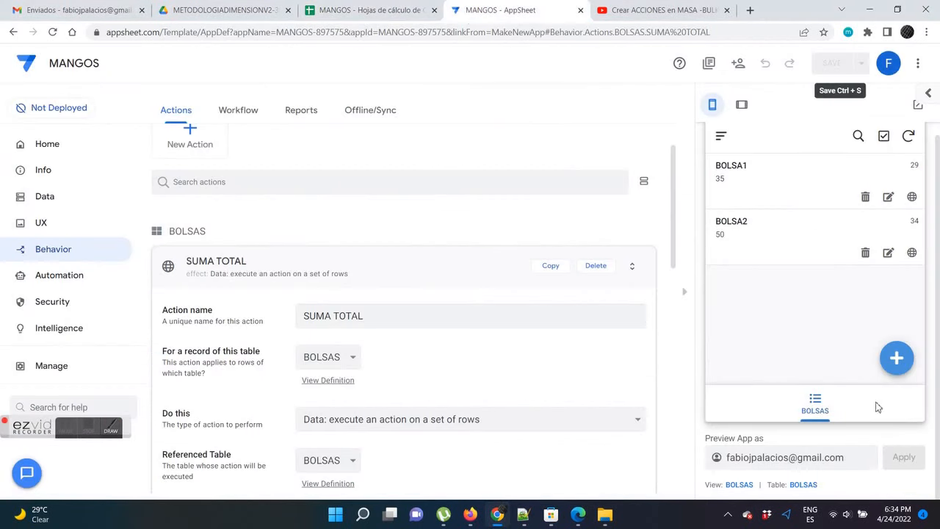
pyautogui.click(897, 358)
pyautogui.click(791, 259)
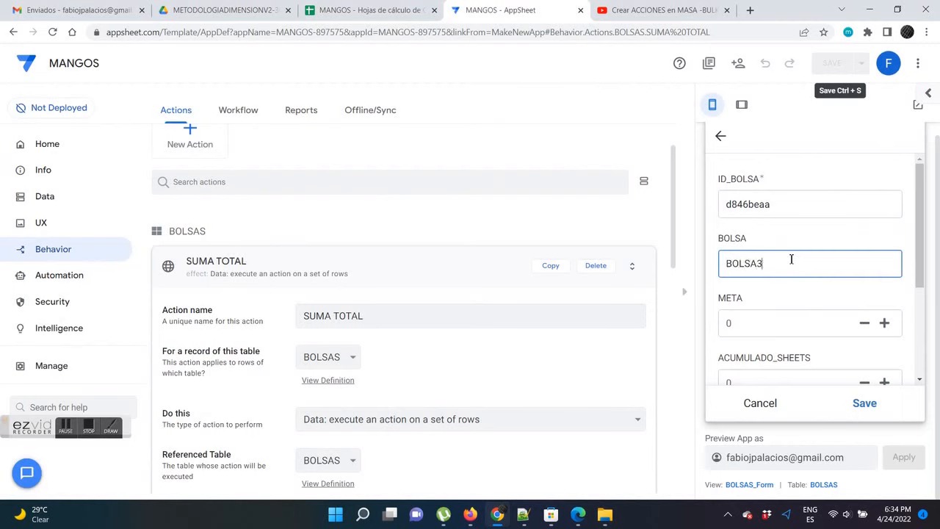
pyautogui.click(761, 327)
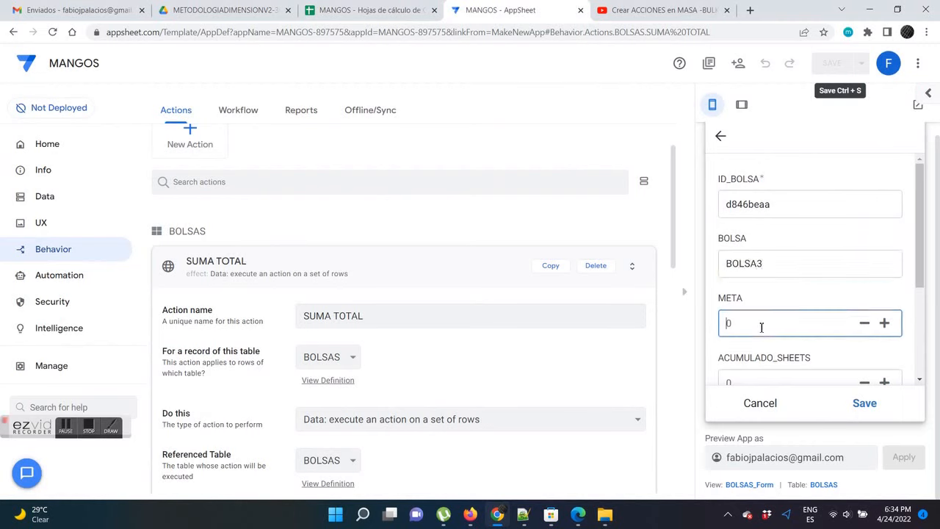
pyautogui.scroll(-2, 764, 316)
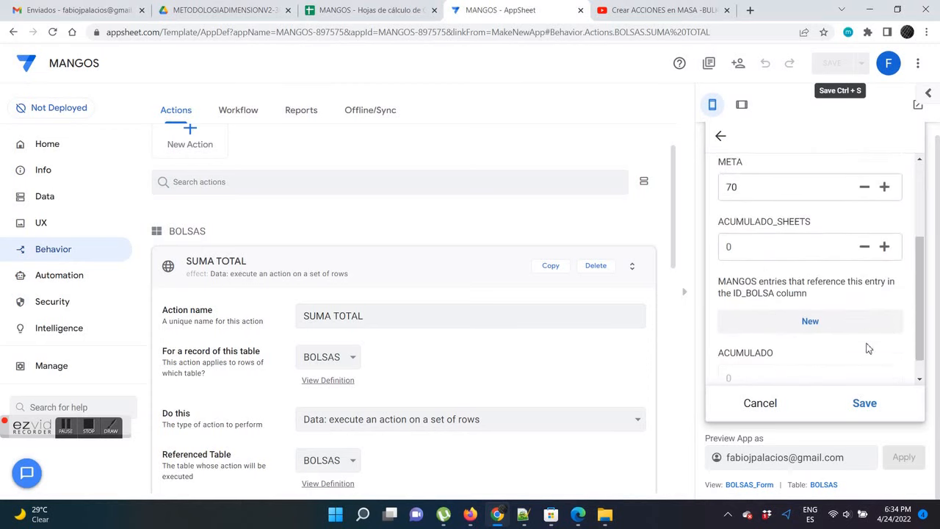
pyautogui.scroll(-1, 808, 338)
pyautogui.click(764, 218)
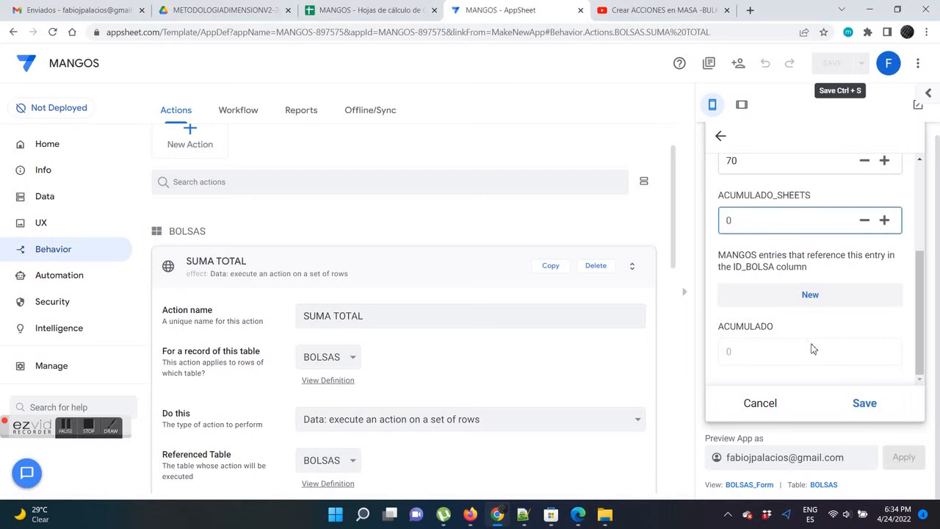
pyautogui.click(769, 351)
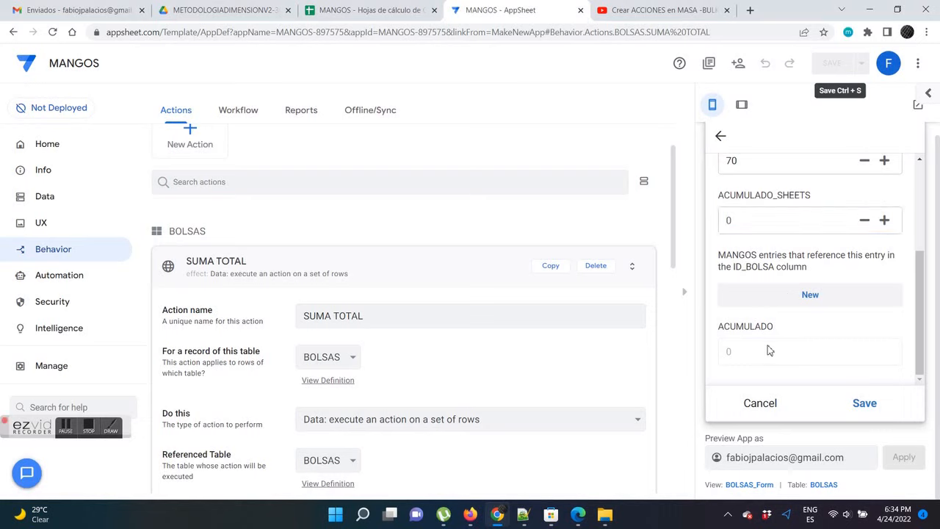
pyautogui.click(864, 402)
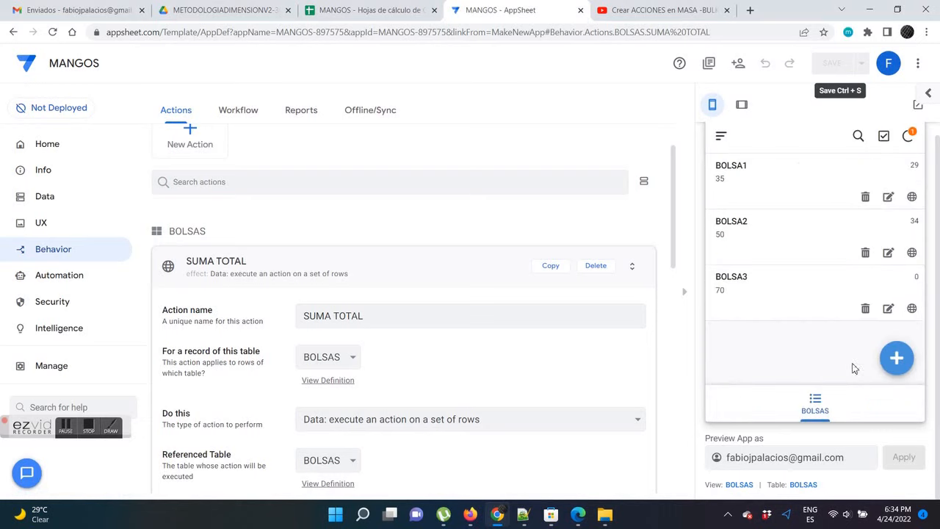
# Open BOLSA3 in the app preview and save a related MANGOS record with CANTIDAD 25.
pyautogui.click(800, 299)
pyautogui.scroll(-2, 822, 305)
pyautogui.click(890, 329)
pyautogui.scroll(-1, 790, 360)
pyautogui.click(768, 352)
pyautogui.write('25')
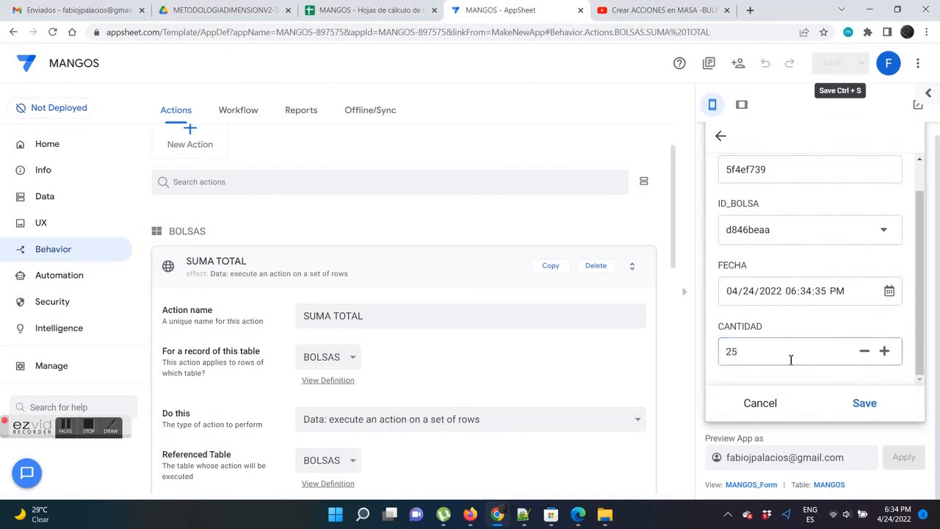
pyautogui.click(870, 404)
# Add another related MANGOS record to BOLSA3 with CANTIDAD 22 and save it.
pyautogui.scroll(-2, 881, 330)
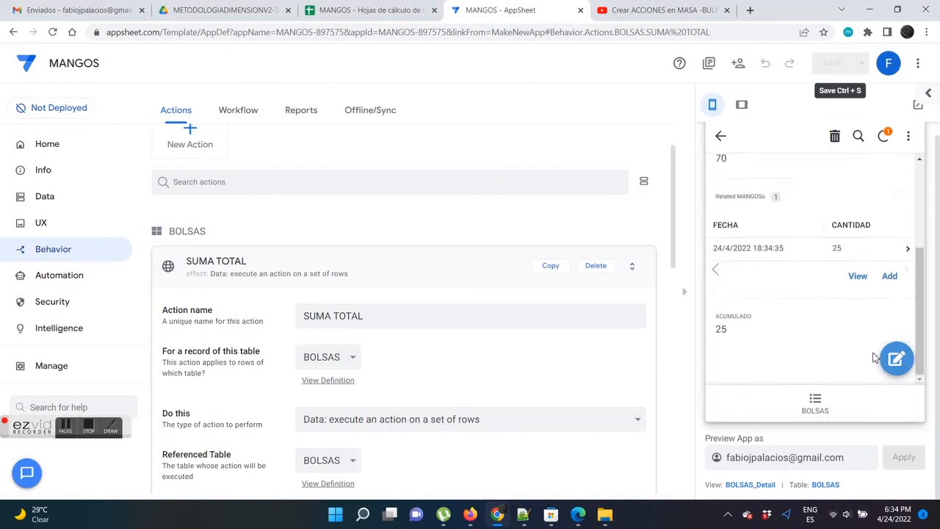
pyautogui.scroll(1, 881, 323)
pyautogui.click(887, 337)
pyautogui.scroll(-1, 793, 342)
pyautogui.click(759, 354)
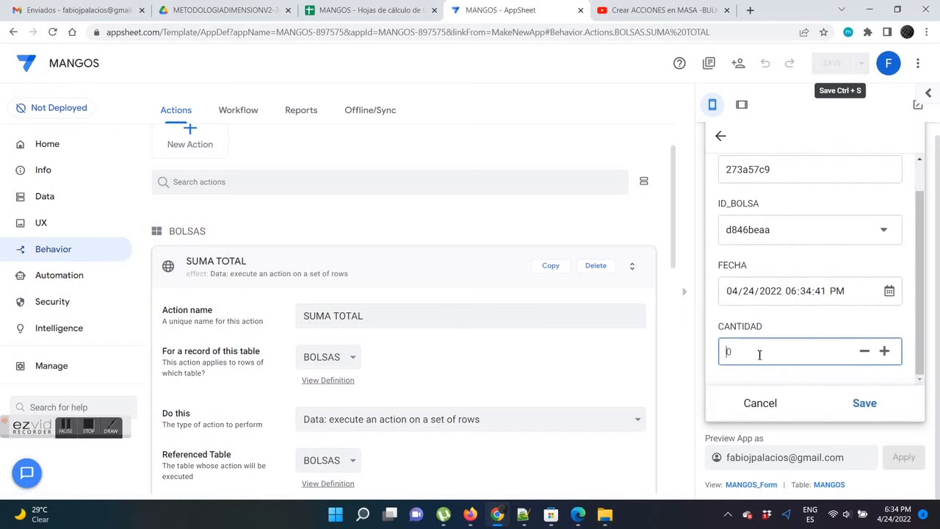
pyautogui.click(867, 404)
# Add a third related MANGOS record to BOLSA3 with CANTIDAD 13 and save it.
pyautogui.scroll(-2, 808, 353)
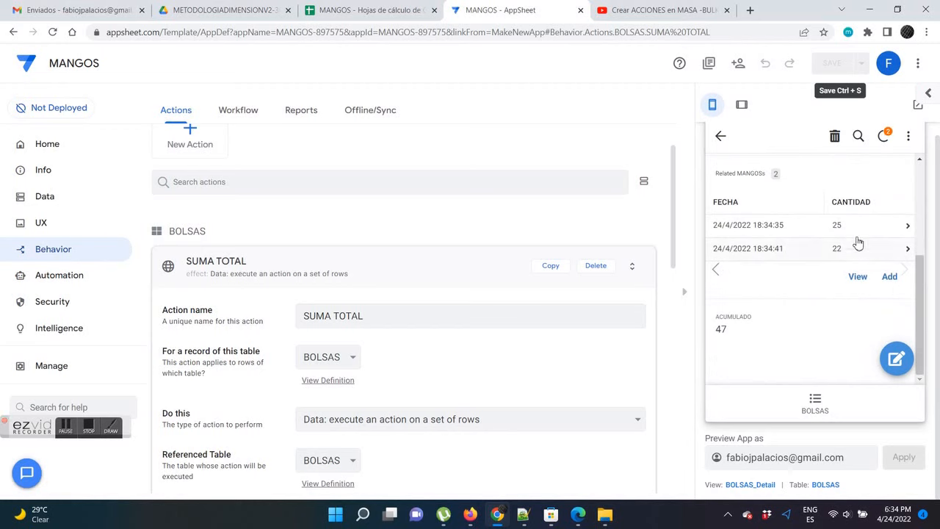
pyautogui.click(889, 278)
pyautogui.scroll(-1, 779, 358)
pyautogui.click(753, 355)
pyautogui.write('13')
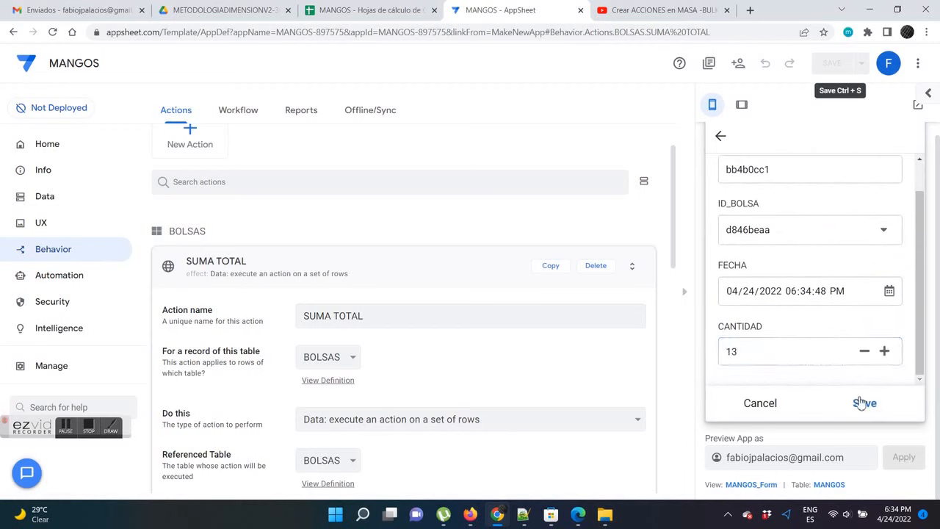
pyautogui.click(865, 403)
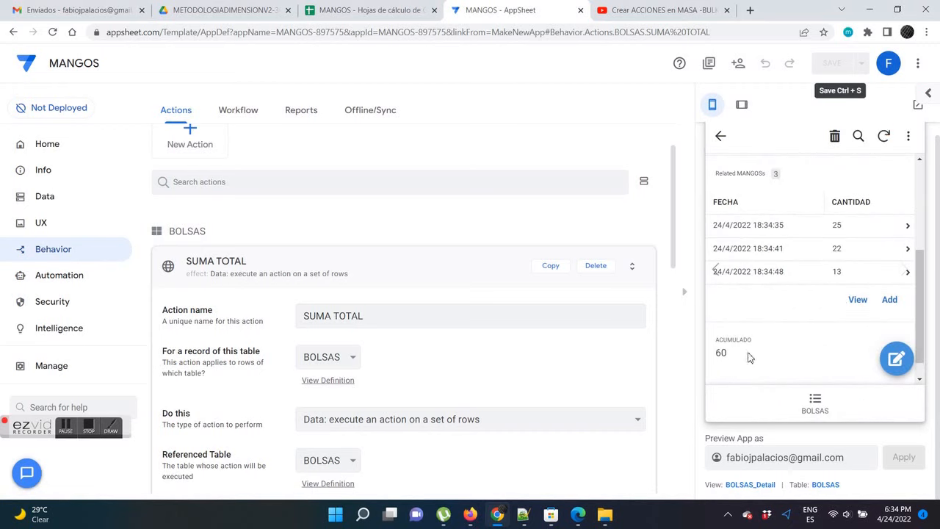
# Review BOLSA3's ACUMULADO in the app preview, then check its records in the MANGOS and BOLSAS sheets in Google Sheets.
pyautogui.scroll(3, 784, 317)
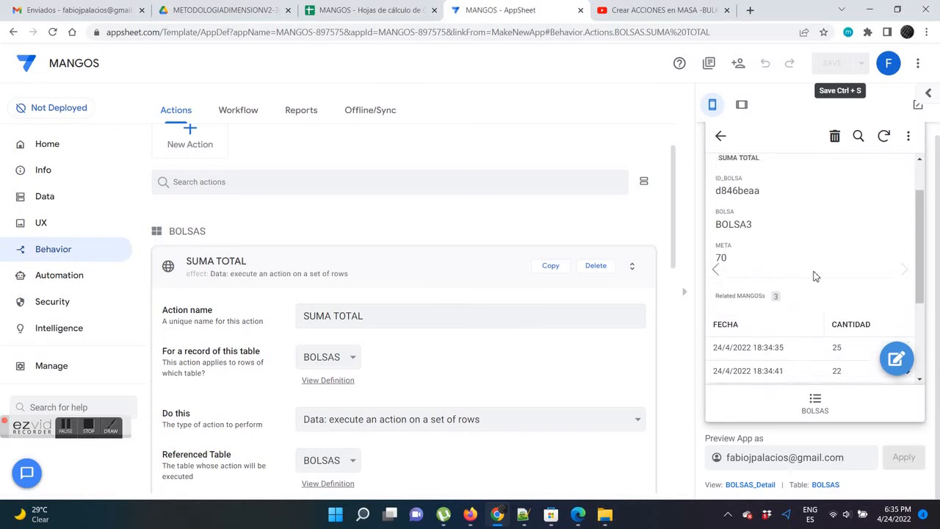
pyautogui.scroll(-3, 814, 275)
pyautogui.moveTo(923, 284); pyautogui.dragTo(923, 269)
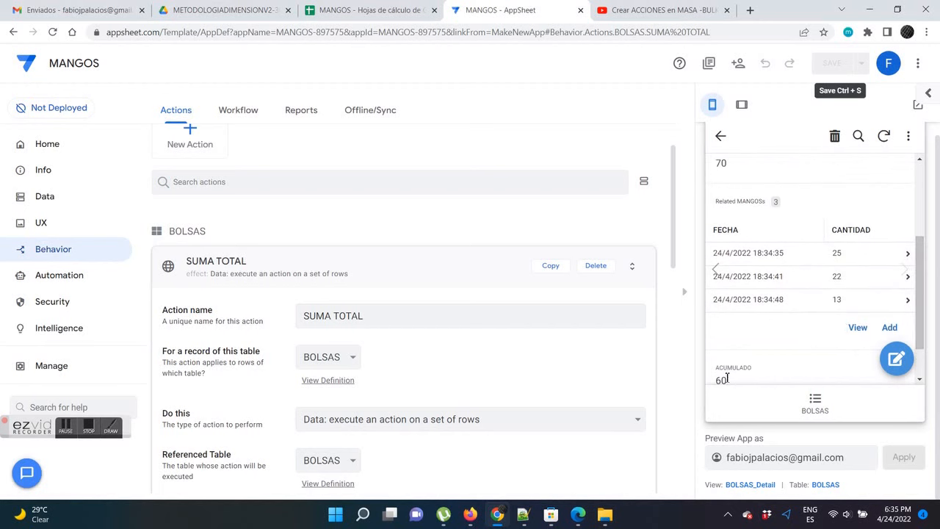
pyautogui.click(332, 10)
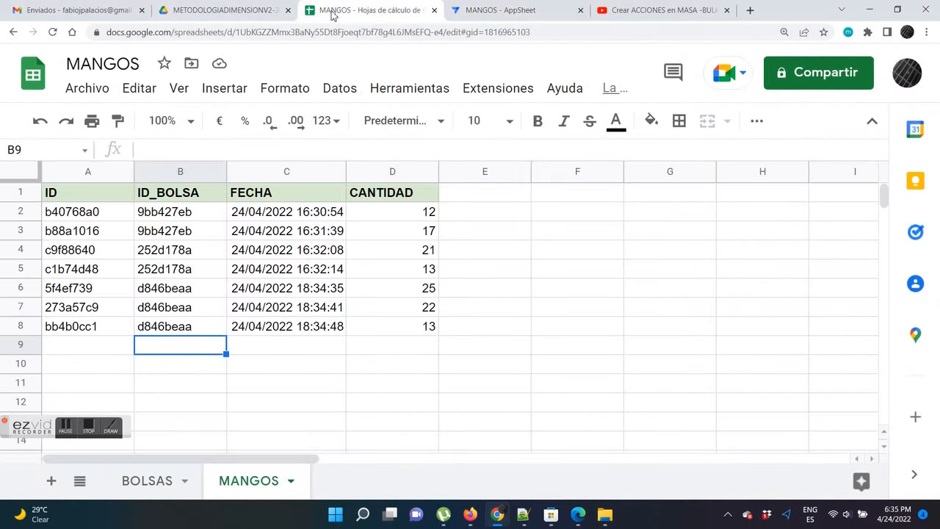
pyautogui.click(426, 328)
pyautogui.click(422, 289)
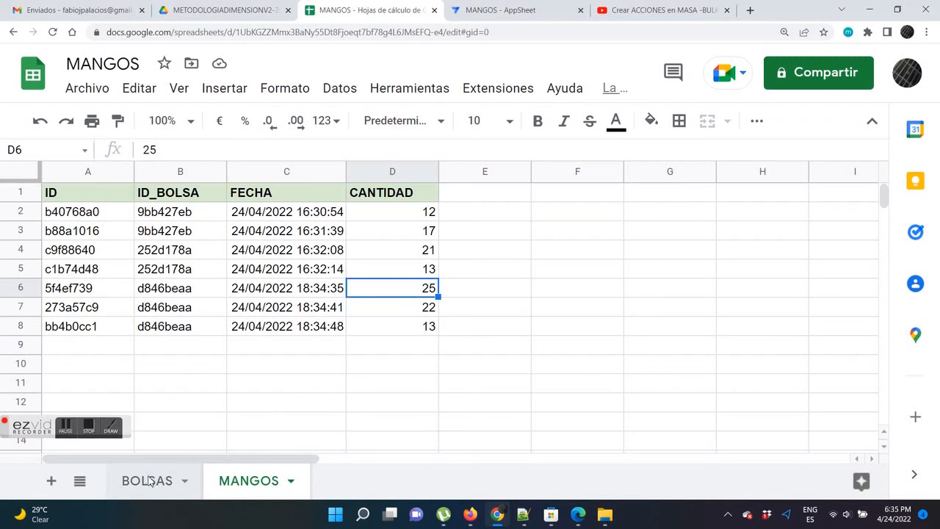
pyautogui.click(151, 481)
pyautogui.click(292, 253)
pyautogui.click(403, 257)
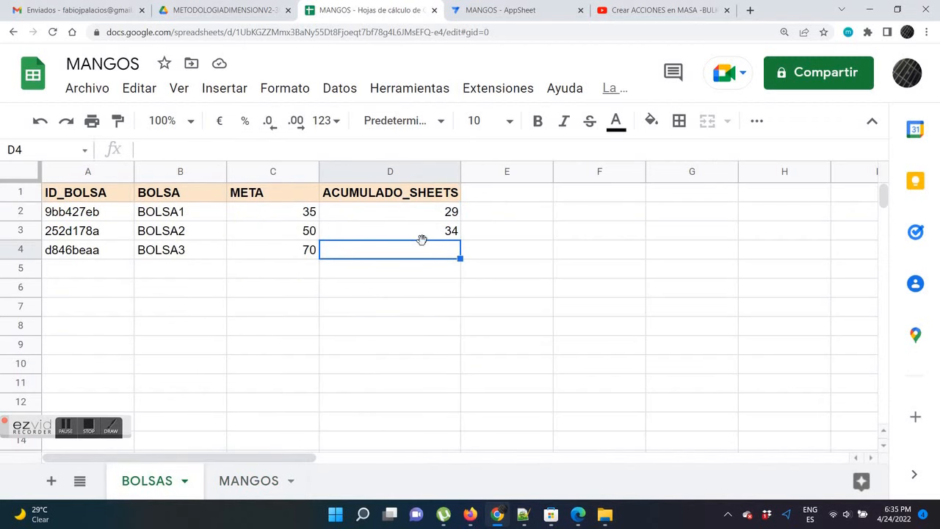
# Return to AppSheet, run SUMA TOTAL from BOLSA3's detail view, and check the bag's ACUMULADO_SHEETS cell in Google Sheets.
pyautogui.click(497, 11)
pyautogui.scroll(3, 818, 230)
pyautogui.click(740, 177)
pyautogui.click(340, 17)
pyautogui.click(632, 257)
pyautogui.click(449, 254)
# Check BOLSA3's ACUMULADO in the AppSheet preview, then examine BOLSA2's META and ACUMULADO_SHEETS cells in Google Sheets.
pyautogui.click(492, 11)
pyautogui.scroll(-3, 783, 323)
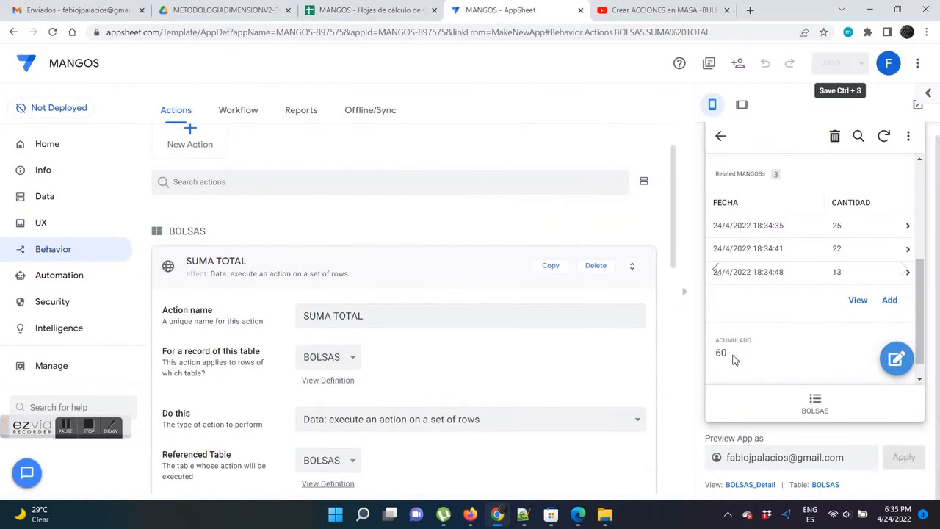
pyautogui.click(721, 136)
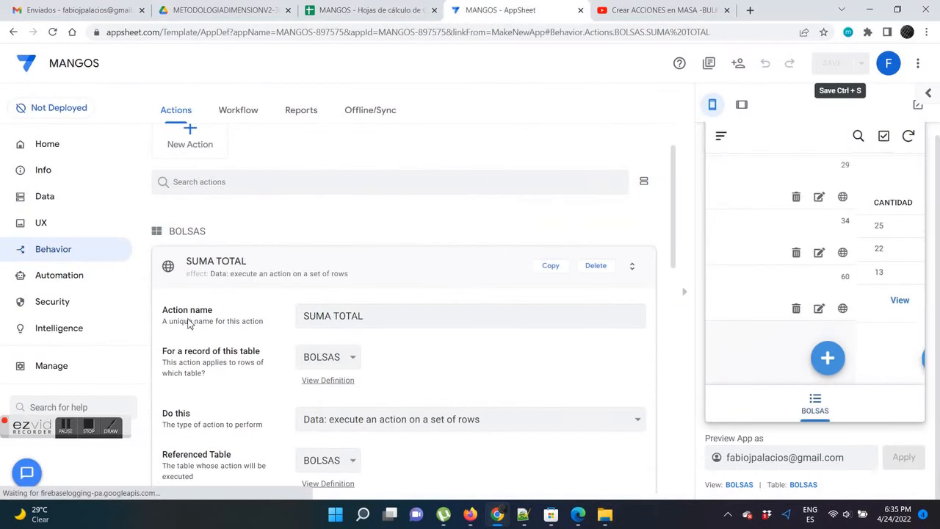
pyautogui.click(86, 433)
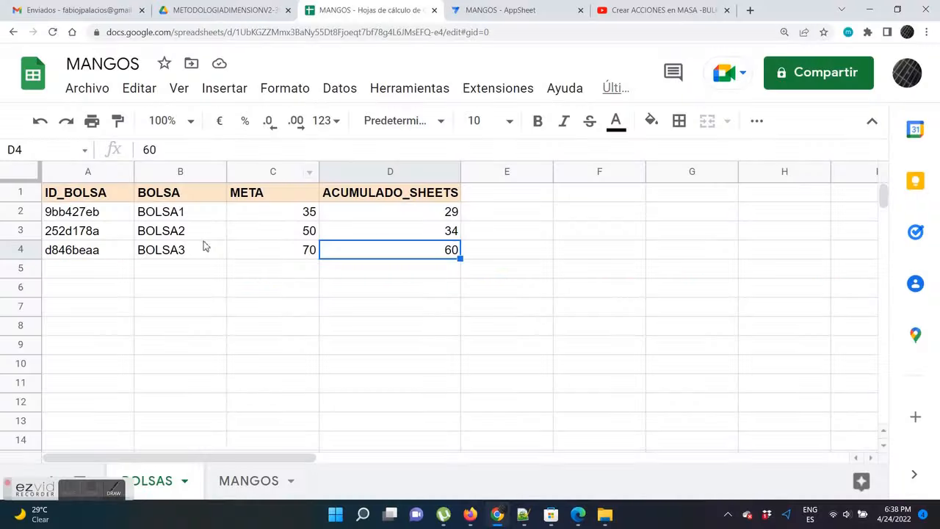
pyautogui.click(205, 233)
pyautogui.click(287, 236)
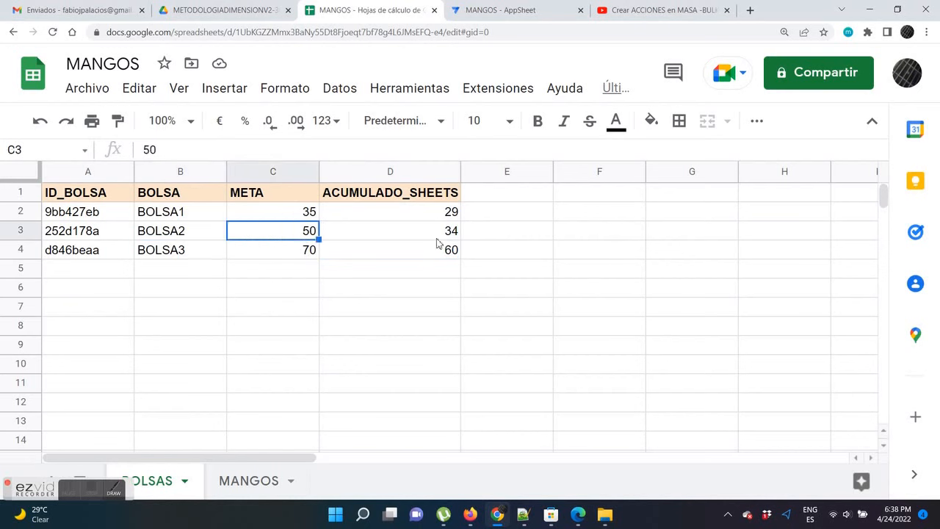
pyautogui.click(438, 237)
pyautogui.moveTo(310, 233); pyautogui.dragTo(388, 232)
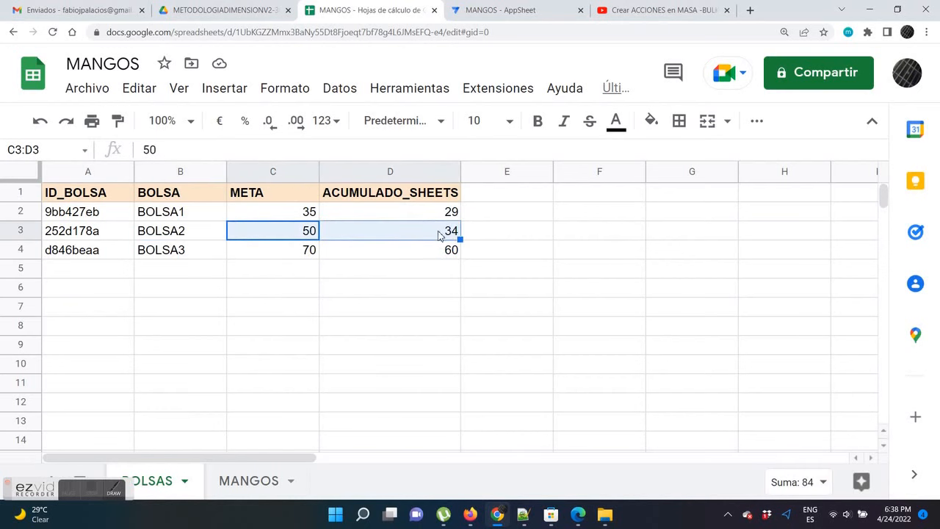
# Return to AppSheet, open BOLSA2 in the preview, and save a new related MANGOS record with CANTIDAD 9.
pyautogui.click(496, 9)
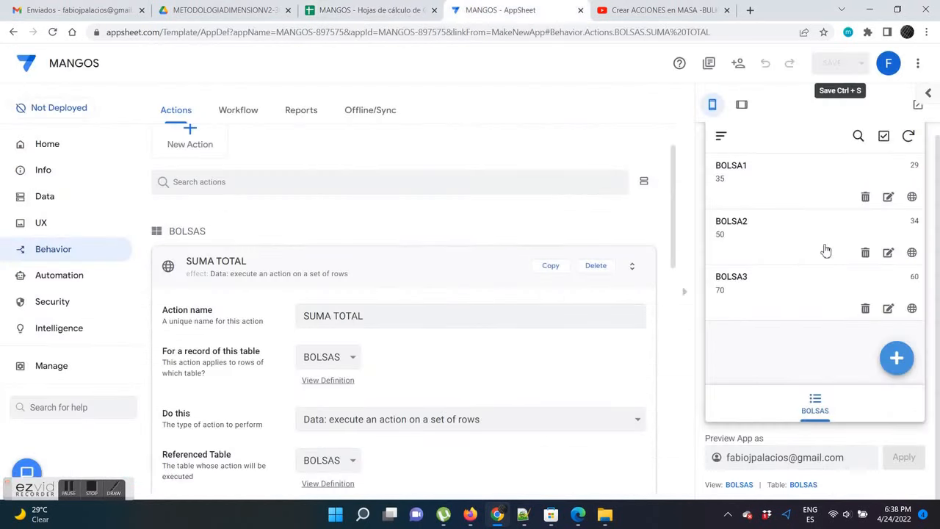
pyautogui.click(791, 249)
pyautogui.scroll(-3, 849, 300)
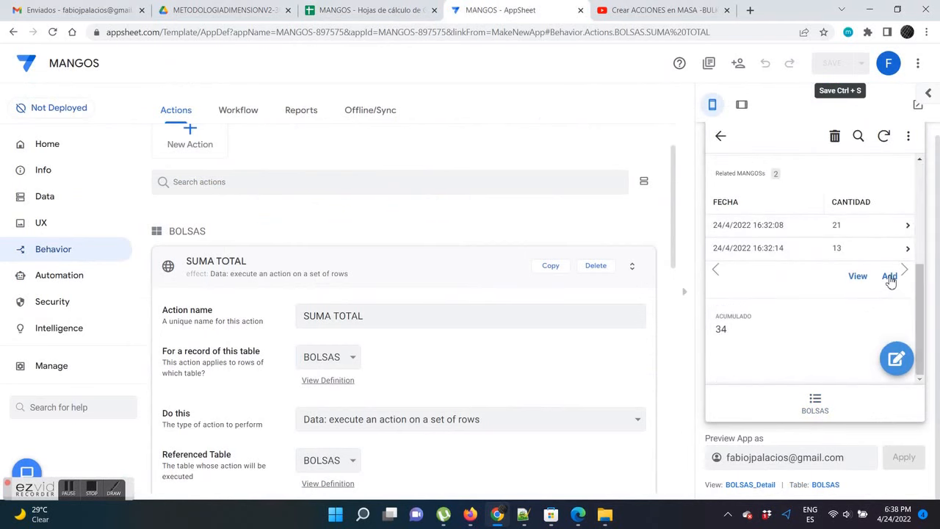
pyautogui.click(890, 277)
pyautogui.scroll(-1, 807, 342)
pyautogui.click(754, 354)
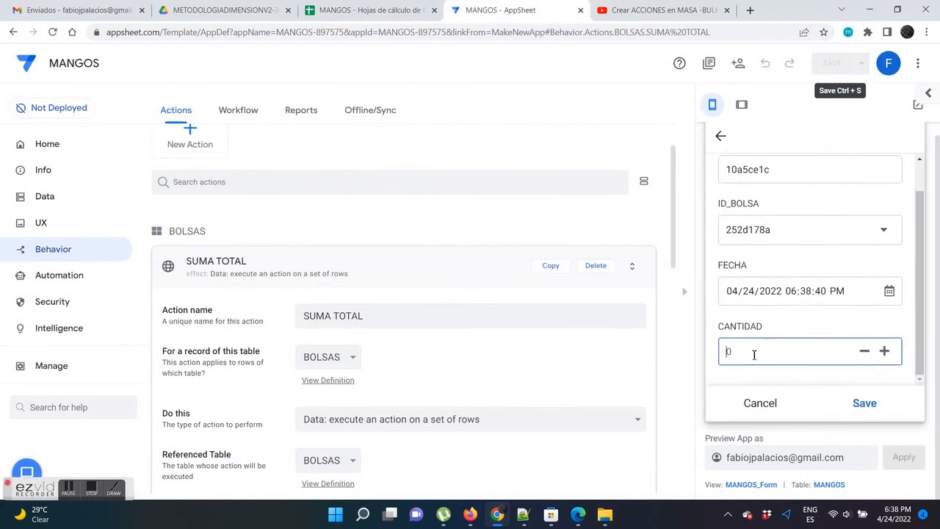
pyautogui.click(864, 403)
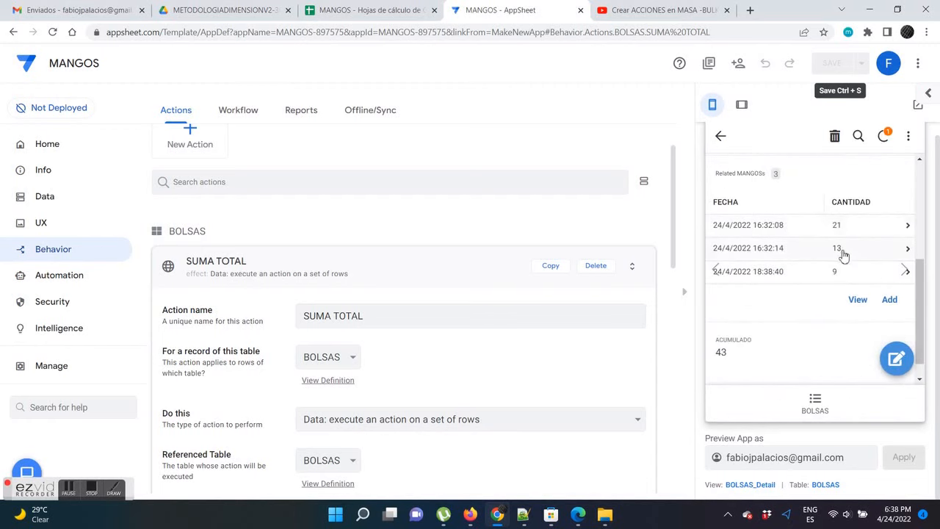
# Compare the ACUMULADO_SHEETS and ACUMULADO values in BOLSA2's detail view.
pyautogui.scroll(2, 771, 309)
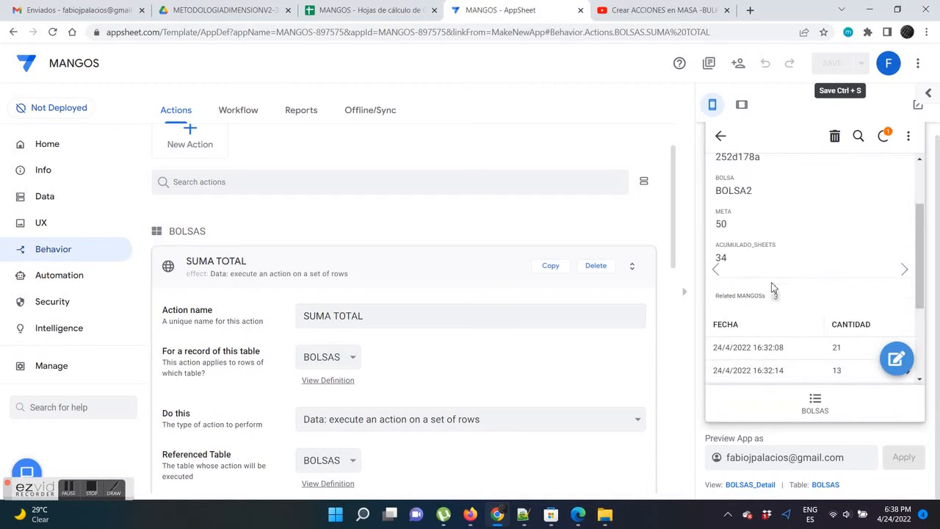
pyautogui.moveTo(723, 260); pyautogui.dragTo(749, 334)
pyautogui.click(732, 334)
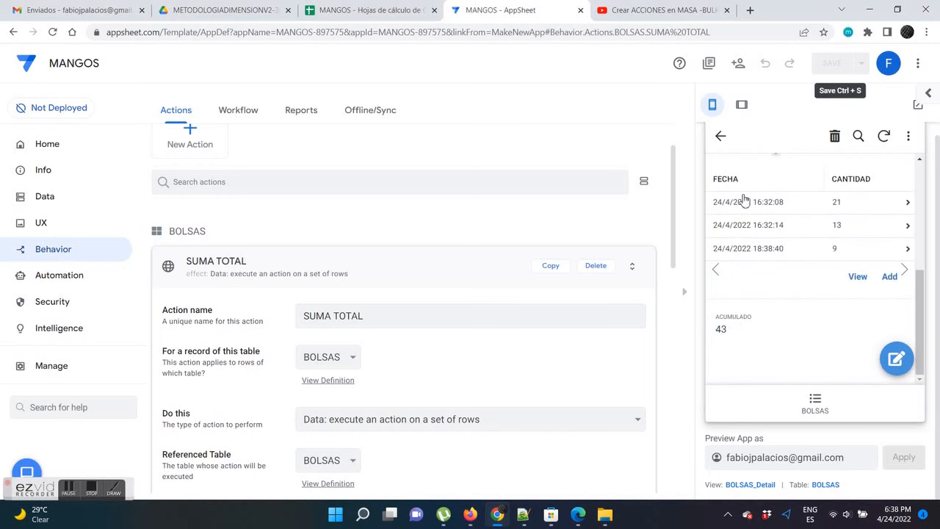
# Switch to Google Sheets and check BOLSA2's ACUMULADO_SHEETS cell in the BOLSAS sheet.
pyautogui.click(354, 10)
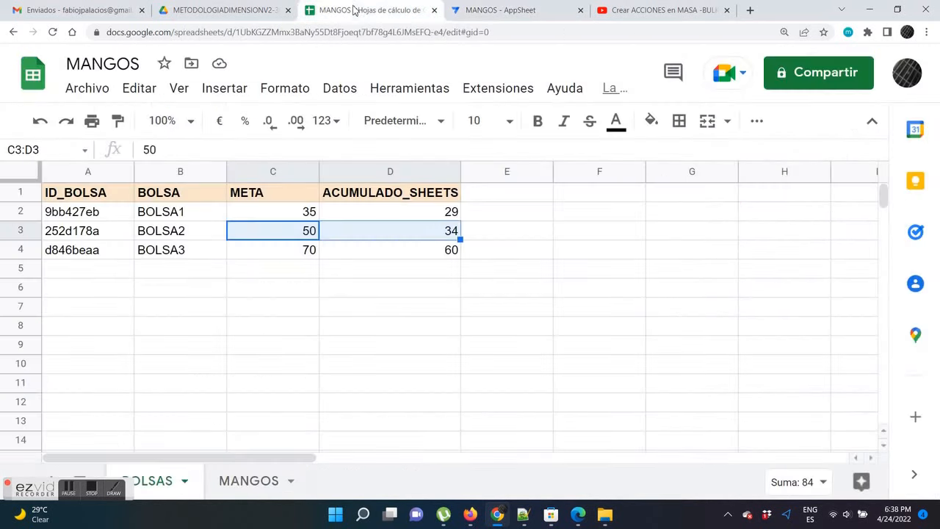
pyautogui.click(422, 257)
pyautogui.click(422, 233)
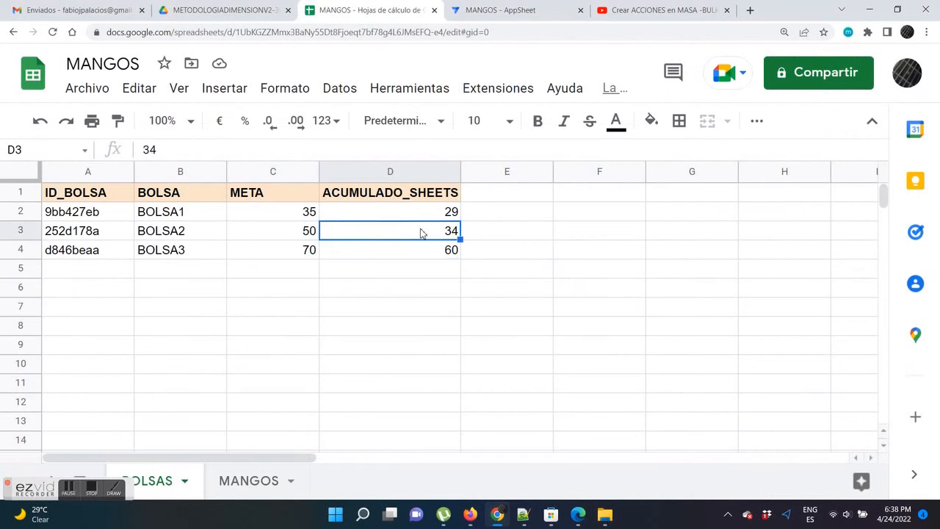
# Return to AppSheet, run SUMA TOTAL for BOLSA2, and check its ACUMULADO_SHEETS value in Google Sheets and the app preview.
pyautogui.click(512, 10)
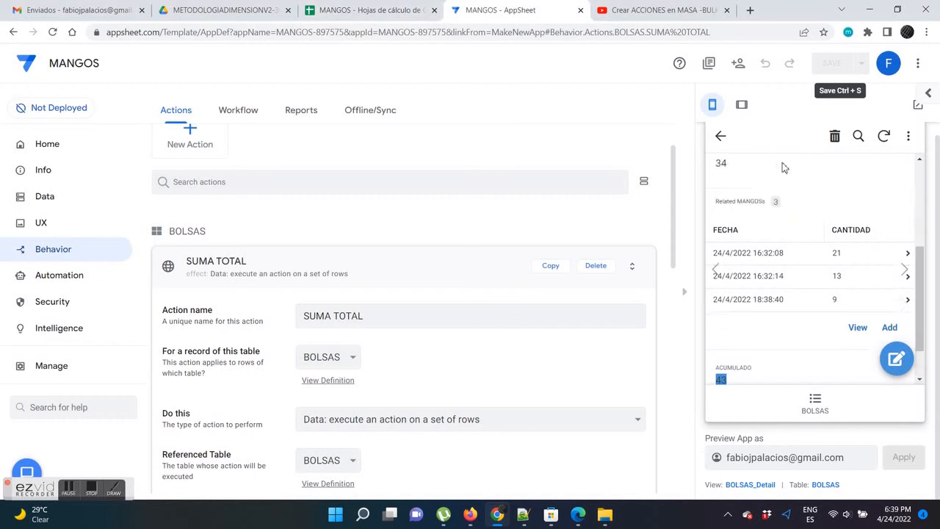
pyautogui.click(367, 10)
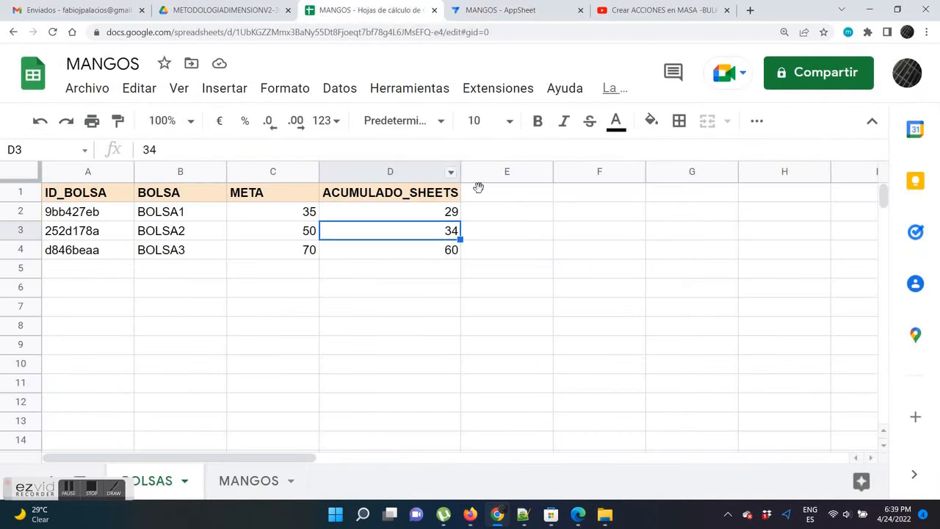
pyautogui.click(516, 229)
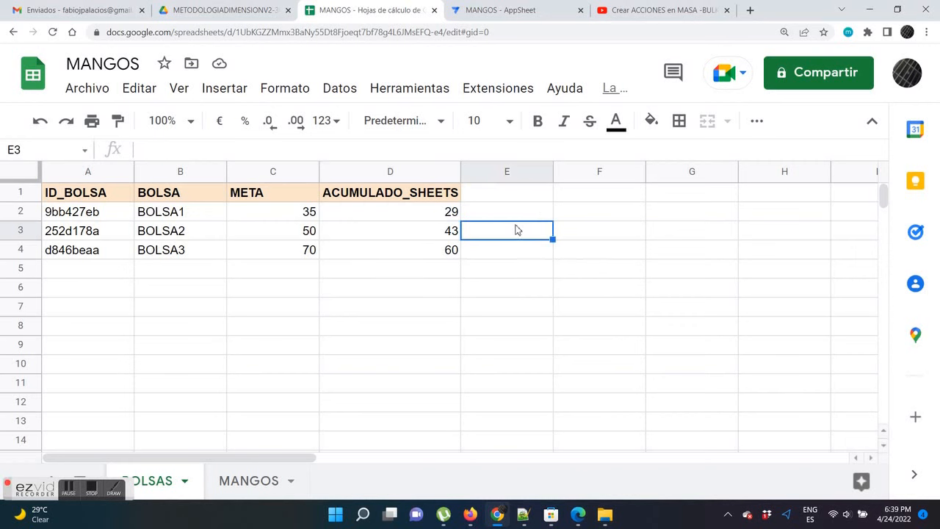
pyautogui.click(496, 16)
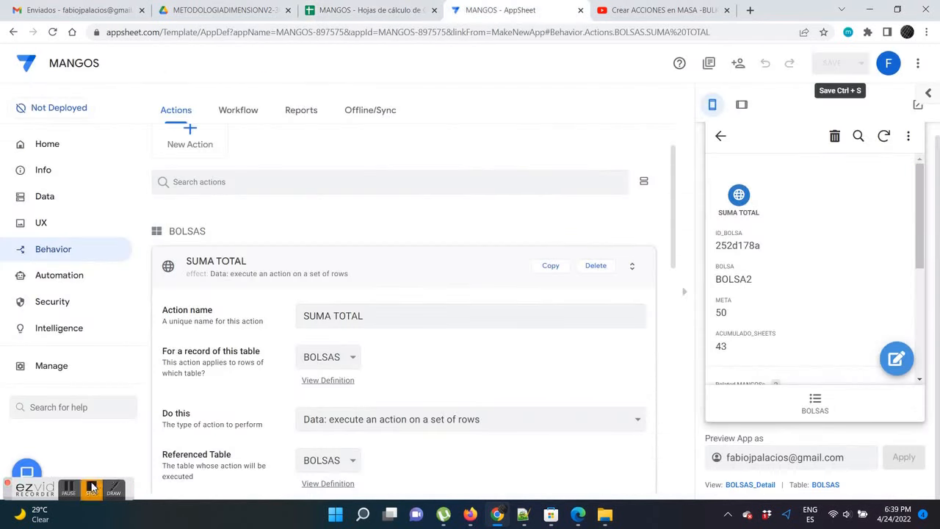